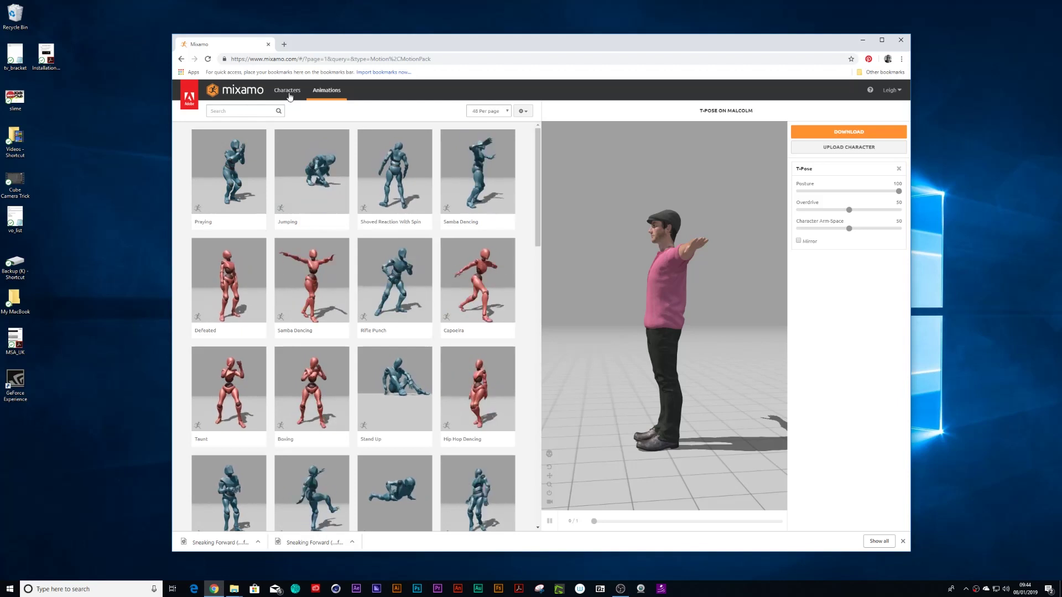
# Step: Search the library for 'sneaking' and apply the Sneaking Forward animation
pyautogui.click(240, 112)
pyautogui.write('s')
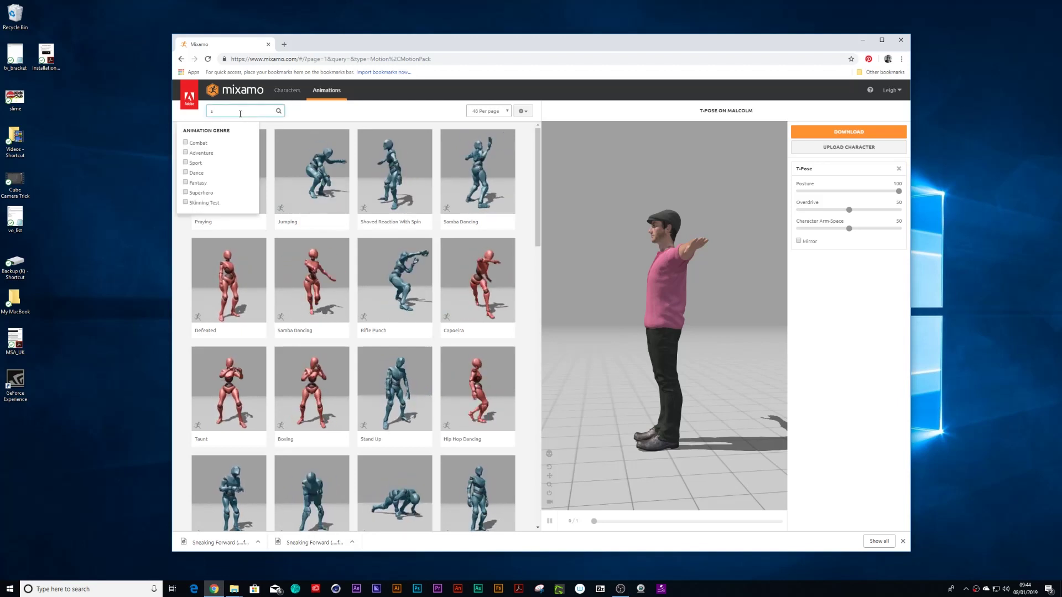
pyautogui.write('neaking')
pyautogui.press('Return')
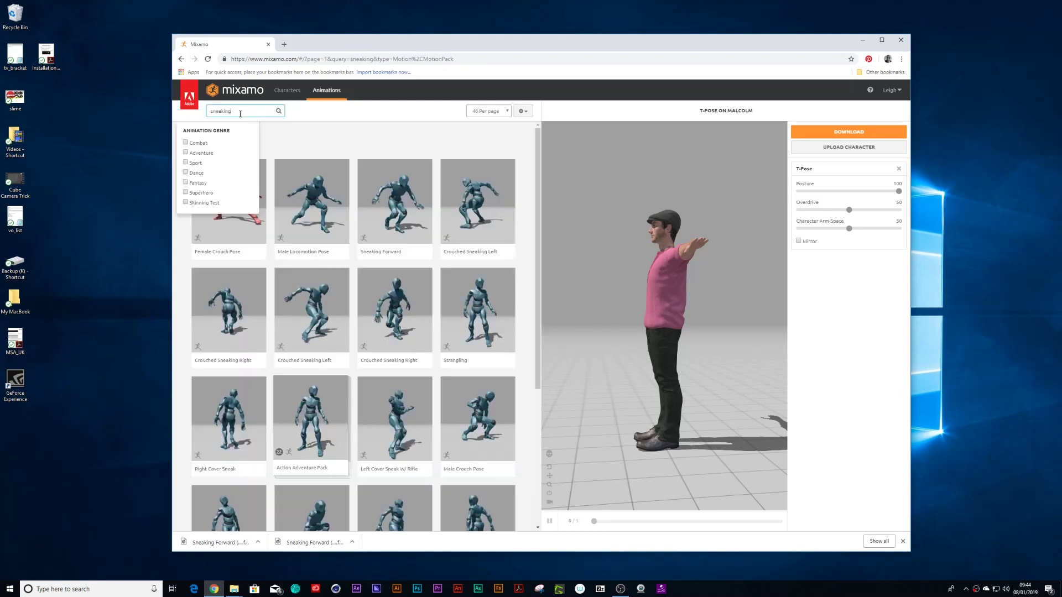
pyautogui.click(404, 212)
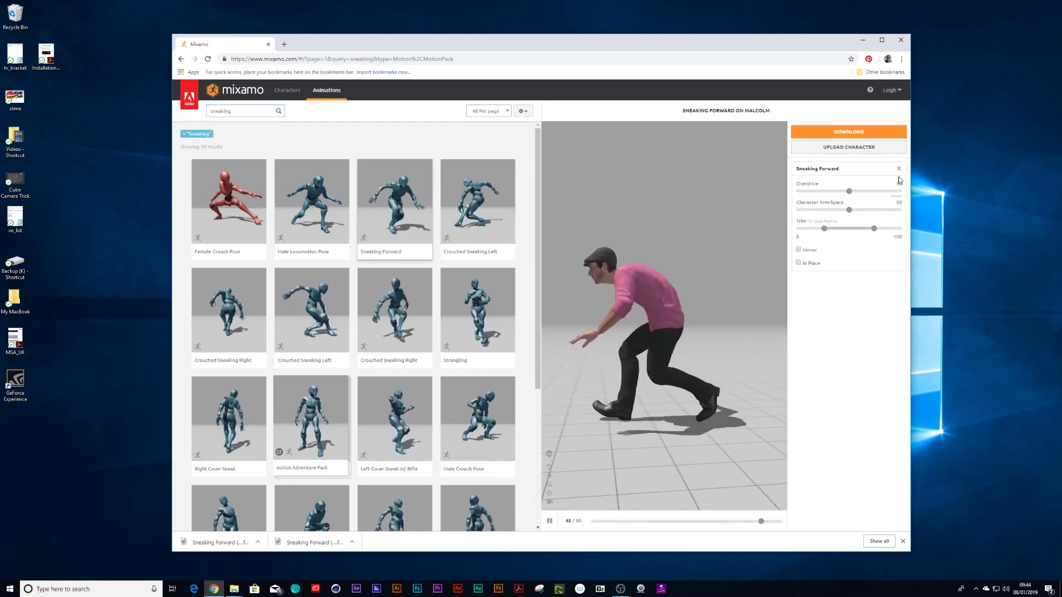
# Step: Set Character Arm-Space to 60, enable In Place, and download the animation as FBX
pyautogui.moveTo(849, 210); pyautogui.dragTo(857, 210)
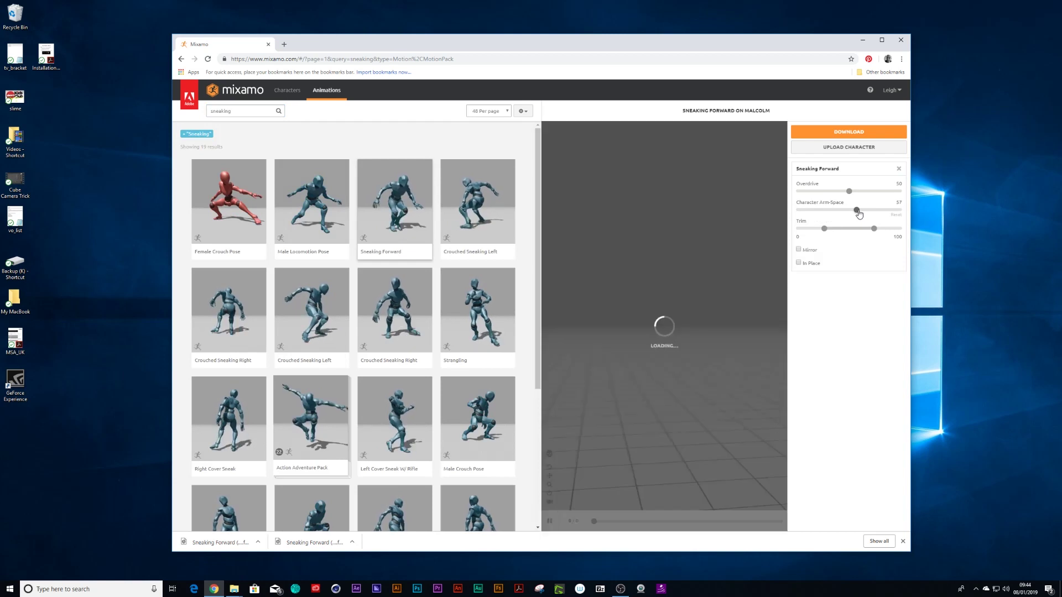
pyautogui.click(900, 204)
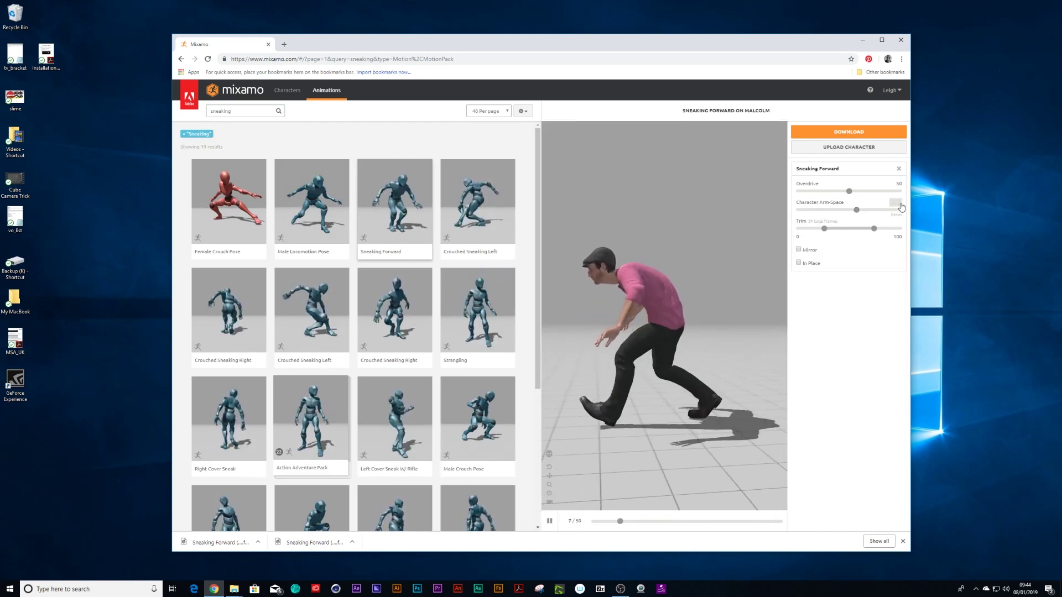
pyautogui.write('60')
pyautogui.press('Return')
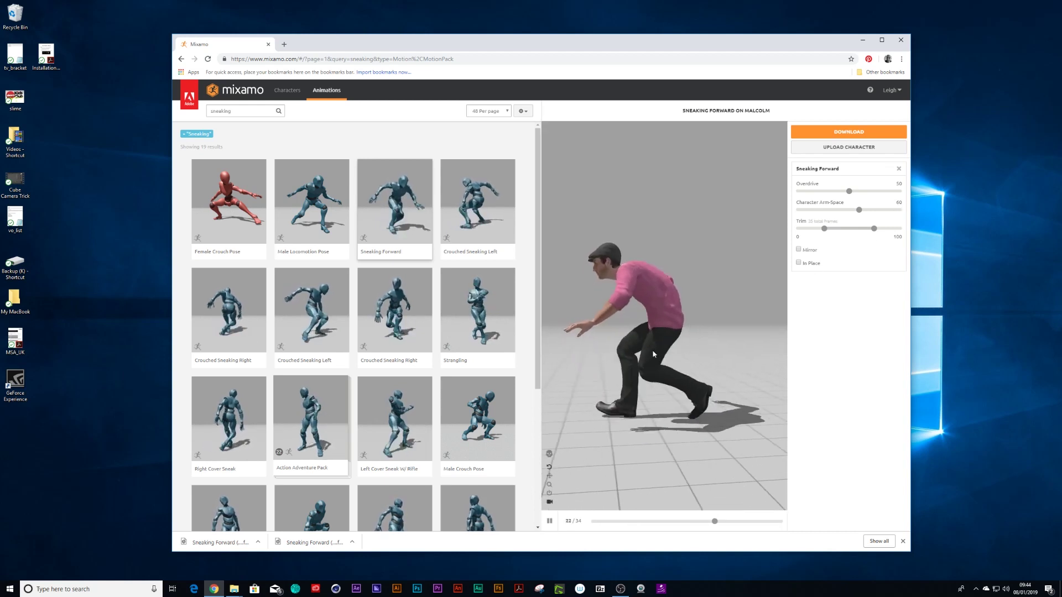
pyautogui.click(798, 263)
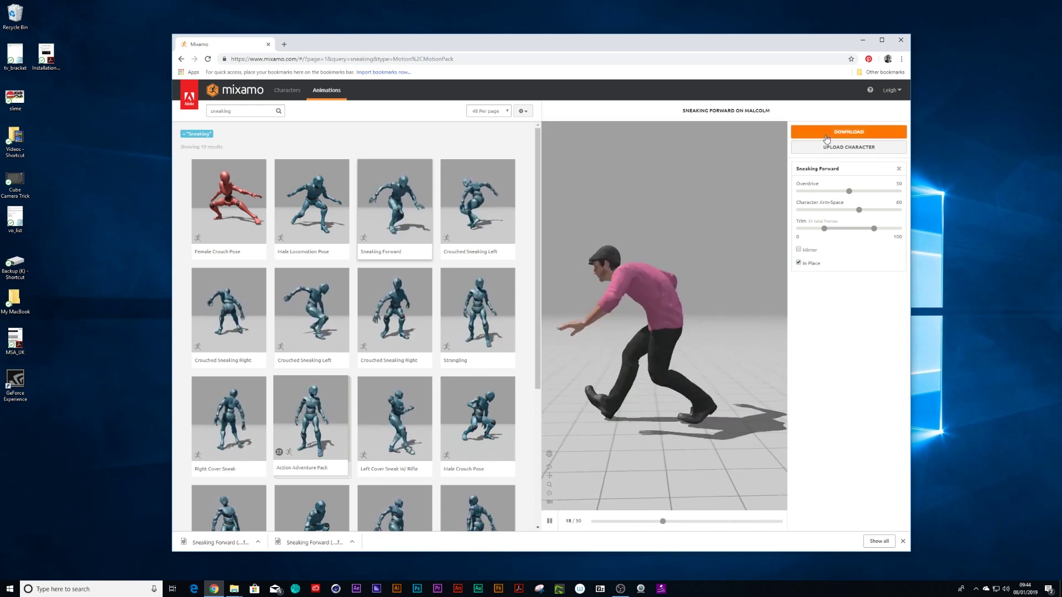
pyautogui.click(849, 132)
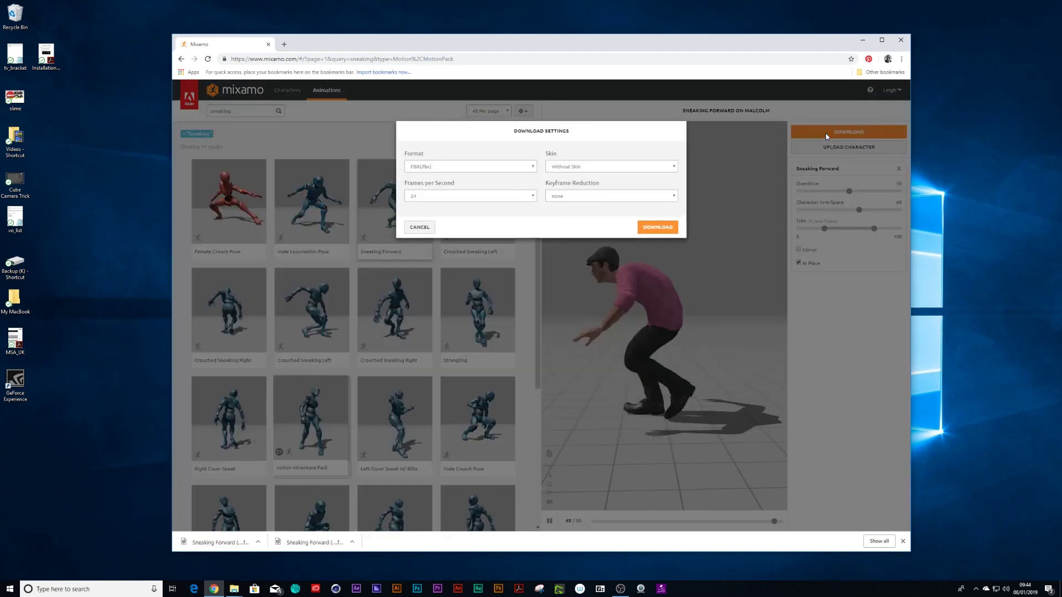
pyautogui.click(652, 227)
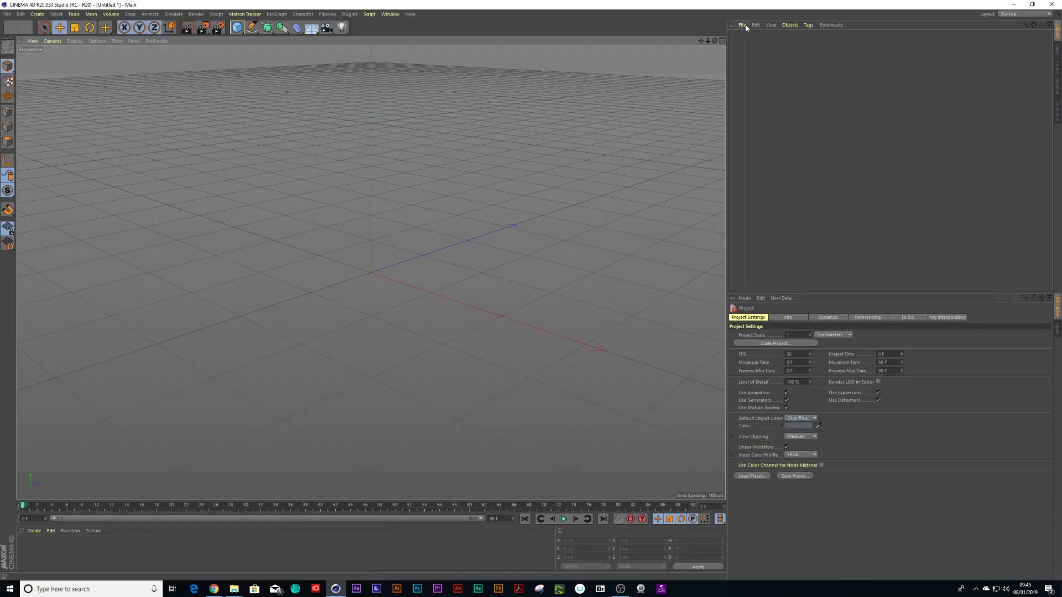
# Step: Open the Sneaking Forward (2) FBX with default import settings and play its animation
pyautogui.click(743, 25)
pyautogui.click(755, 34)
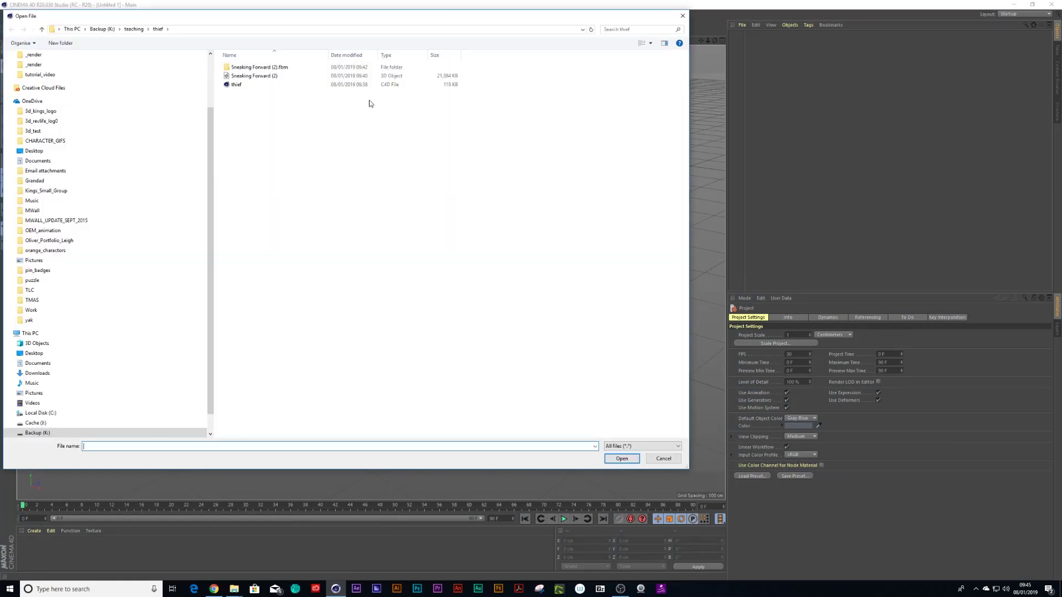
pyautogui.click(253, 77)
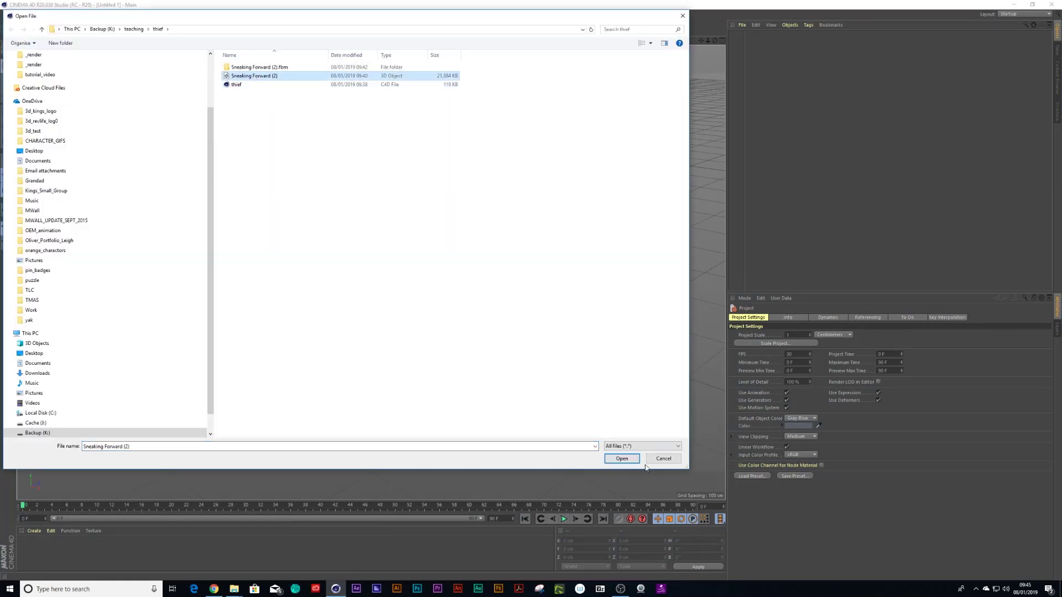
pyautogui.click(620, 459)
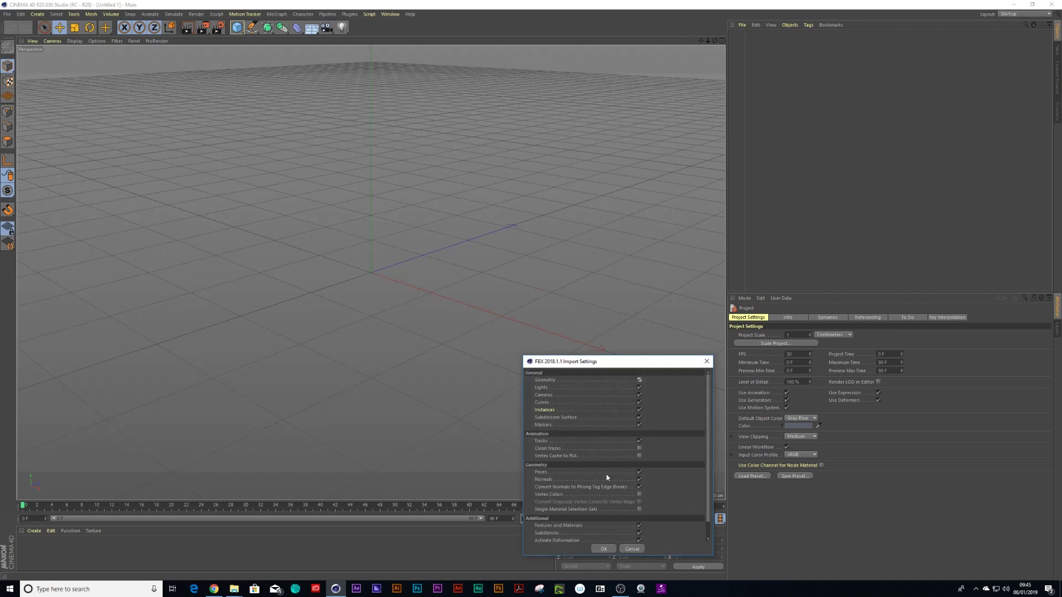
pyautogui.click(605, 547)
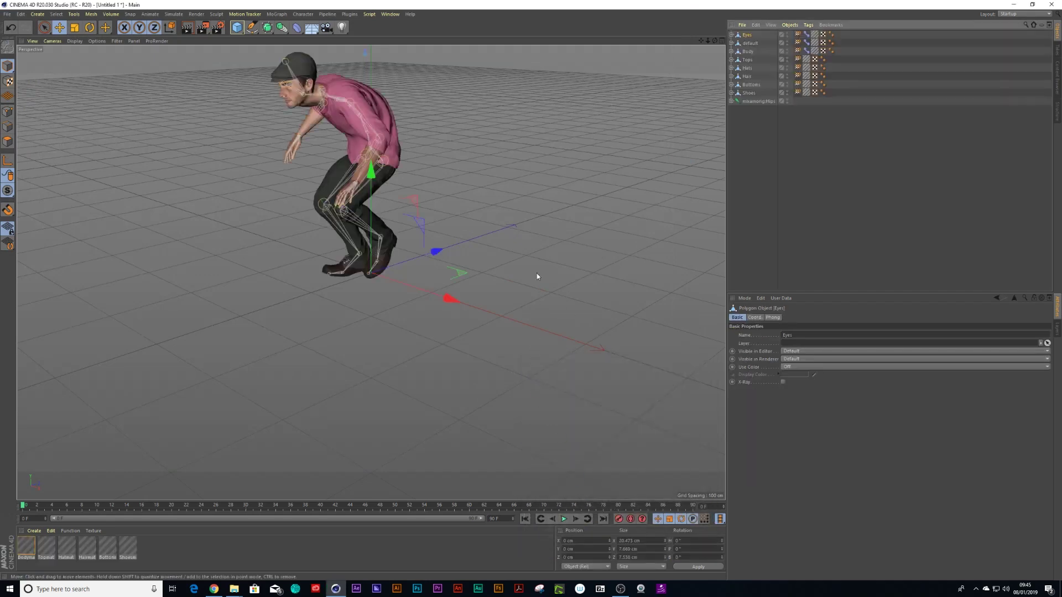
pyautogui.keyDown('alt'); pyautogui.moveTo(485, 199); pyautogui.dragTo(463, 265); pyautogui.keyUp('alt')
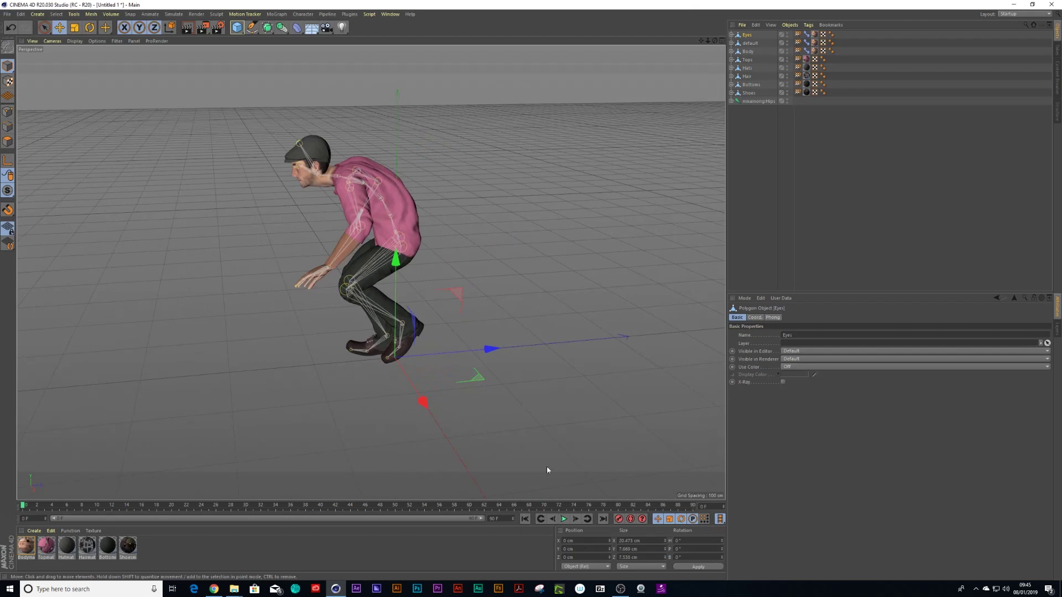
pyautogui.click(564, 518)
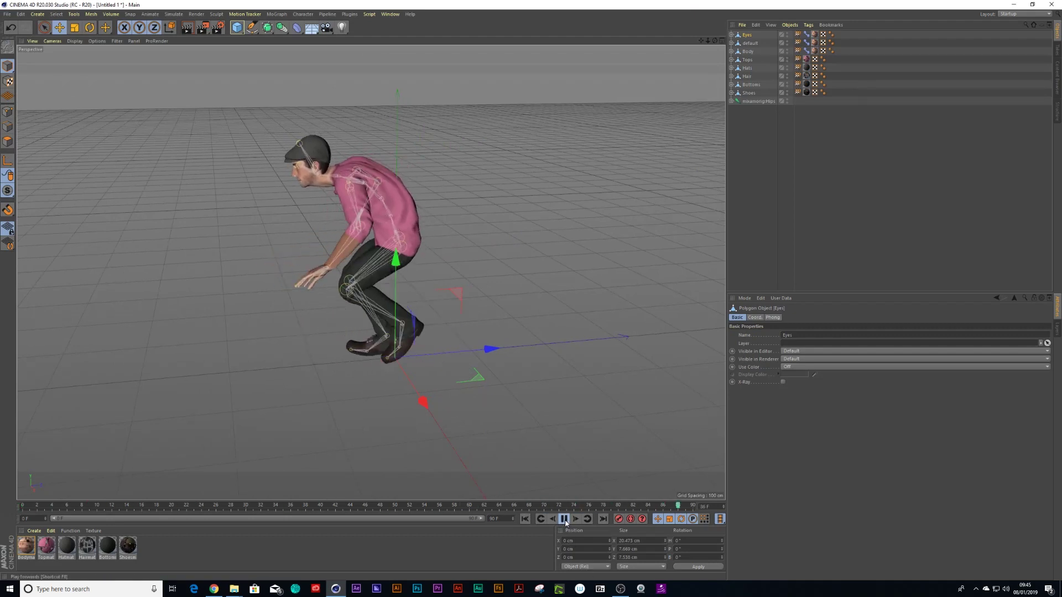
# Step: Delete all of the character's material tags, leaving it plain grey
pyautogui.click(815, 50)
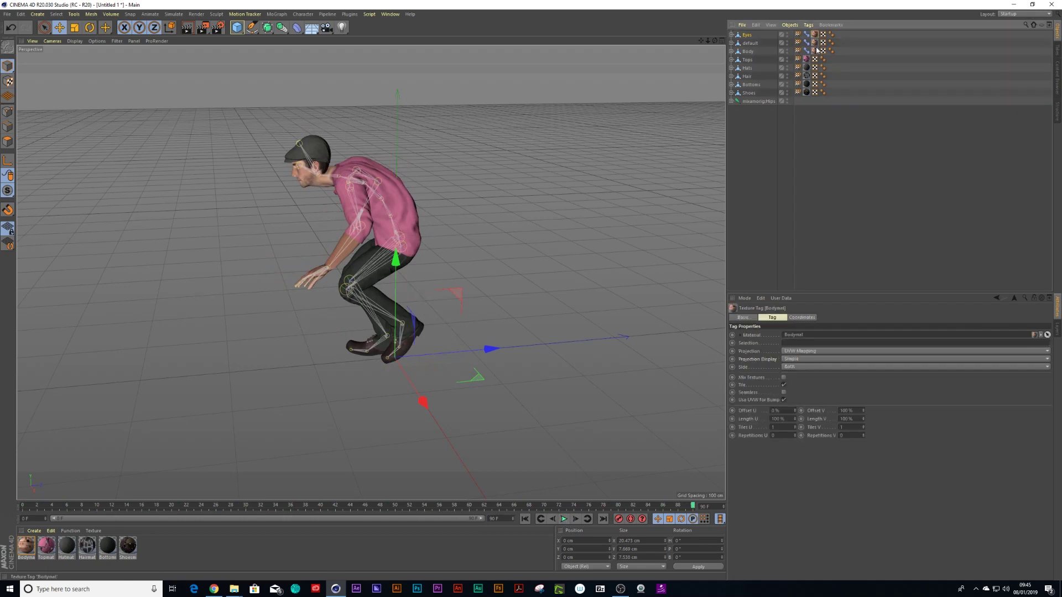
pyautogui.click(806, 59)
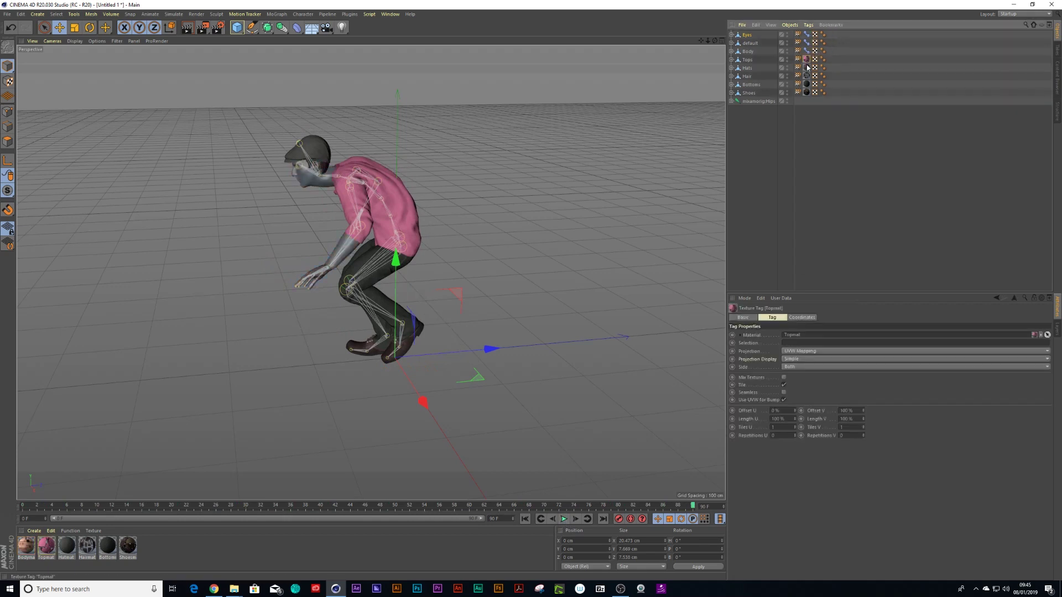
pyautogui.keyDown('shift'); pyautogui.click(807, 94); pyautogui.keyUp('shift')
pyautogui.press('Delete')
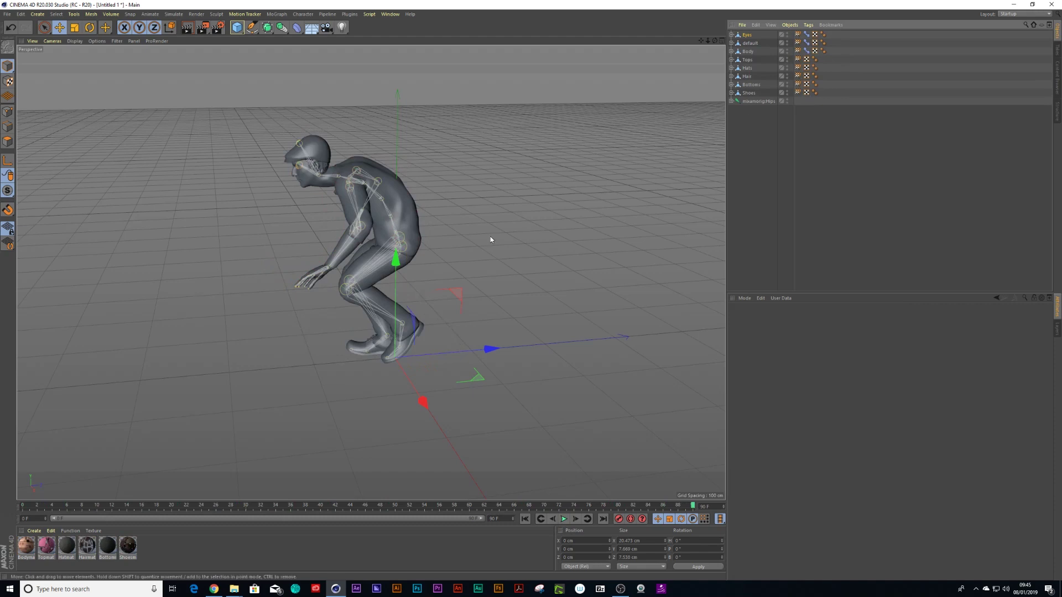
pyautogui.keyDown('alt'); pyautogui.moveTo(443, 241); pyautogui.dragTo(473, 266, button='middle'); pyautogui.keyUp('alt')
pyautogui.keyDown('alt'); pyautogui.moveTo(463, 268); pyautogui.dragTo(427, 244); pyautogui.keyUp('alt')
# Step: Create a 'sneaking' motion clip from the mixamorig:Hips joint's animation
pyautogui.click(417, 266)
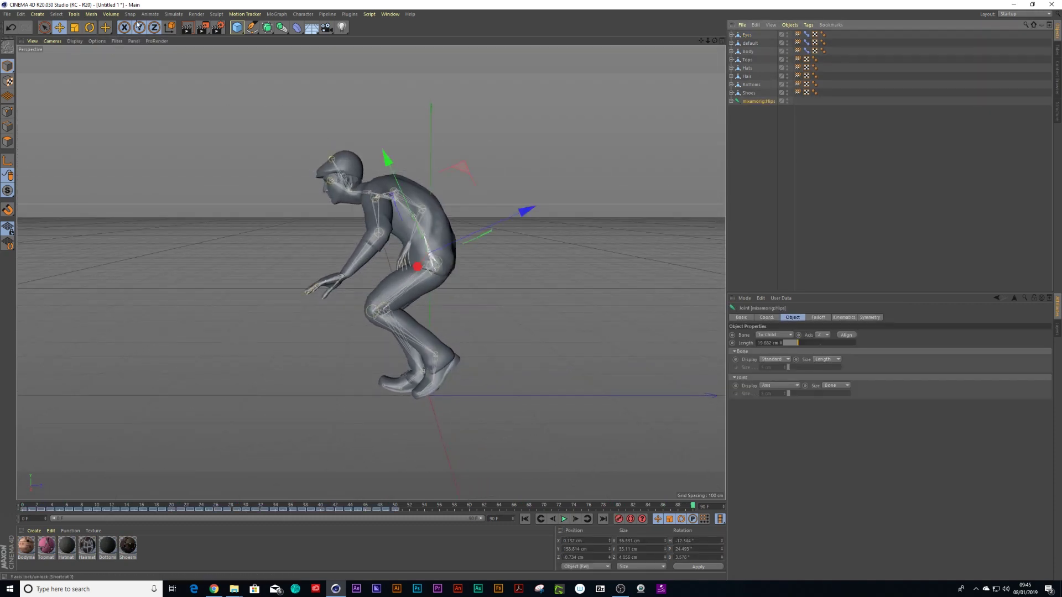
pyautogui.click(150, 14)
pyautogui.click(166, 204)
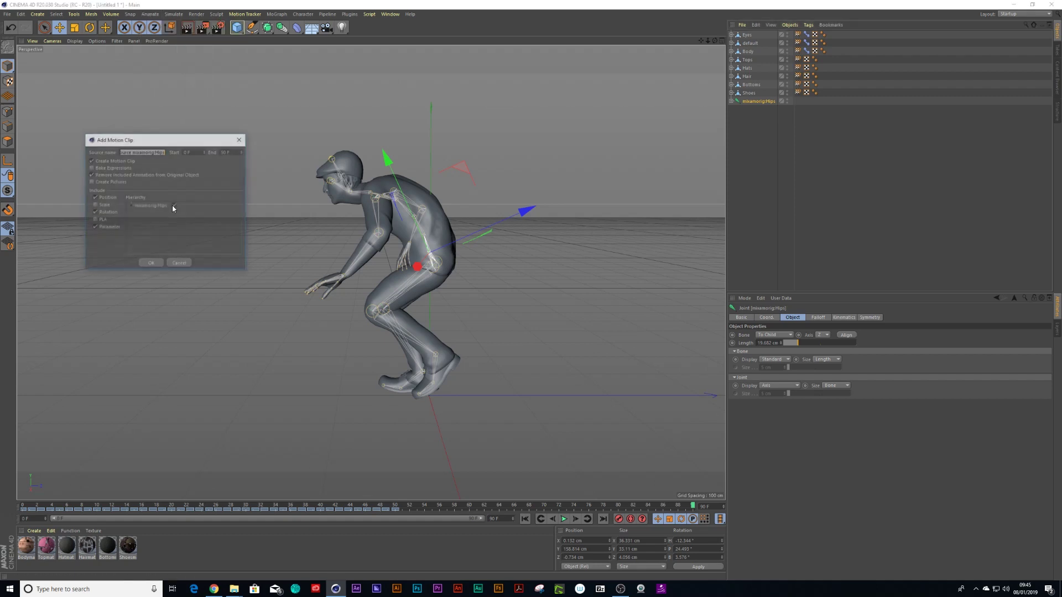
pyautogui.write('st')
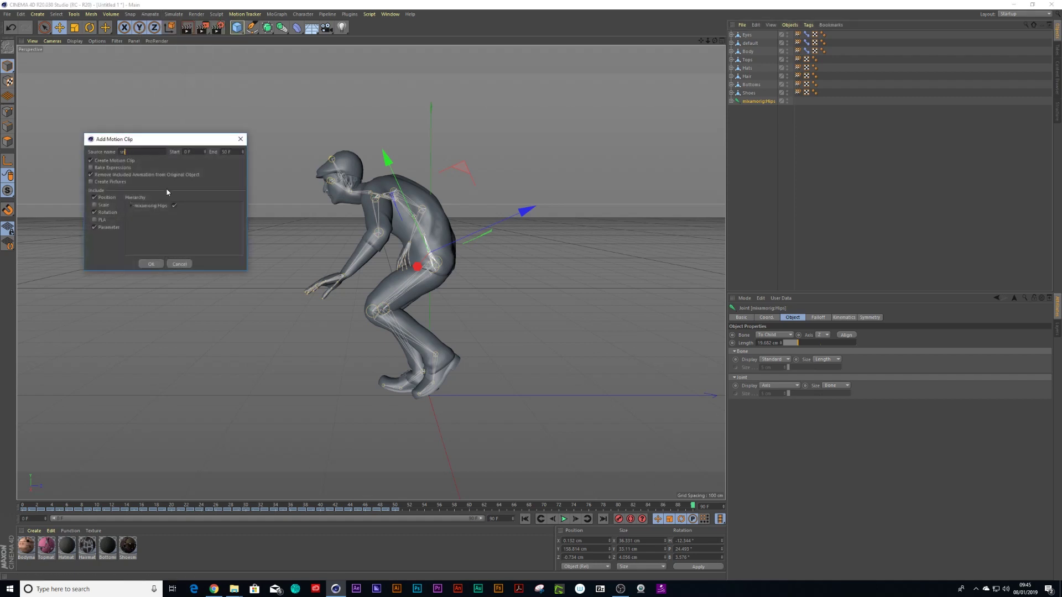
pyautogui.click(150, 265)
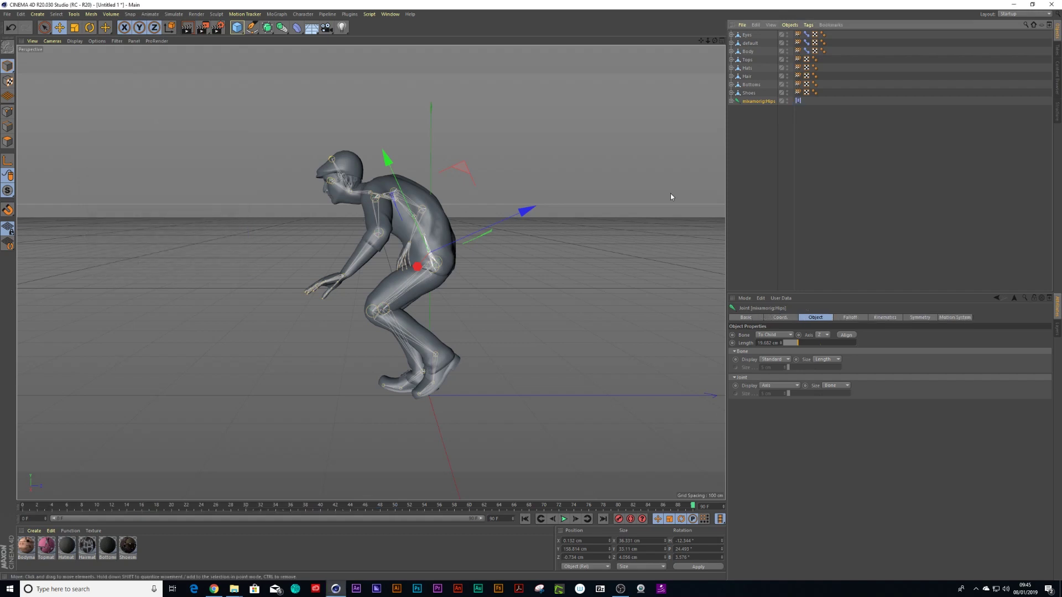
# Step: Switch to the Animate layout, enable Motion Mode, and preview the sneaking clip
pyautogui.click(1008, 14)
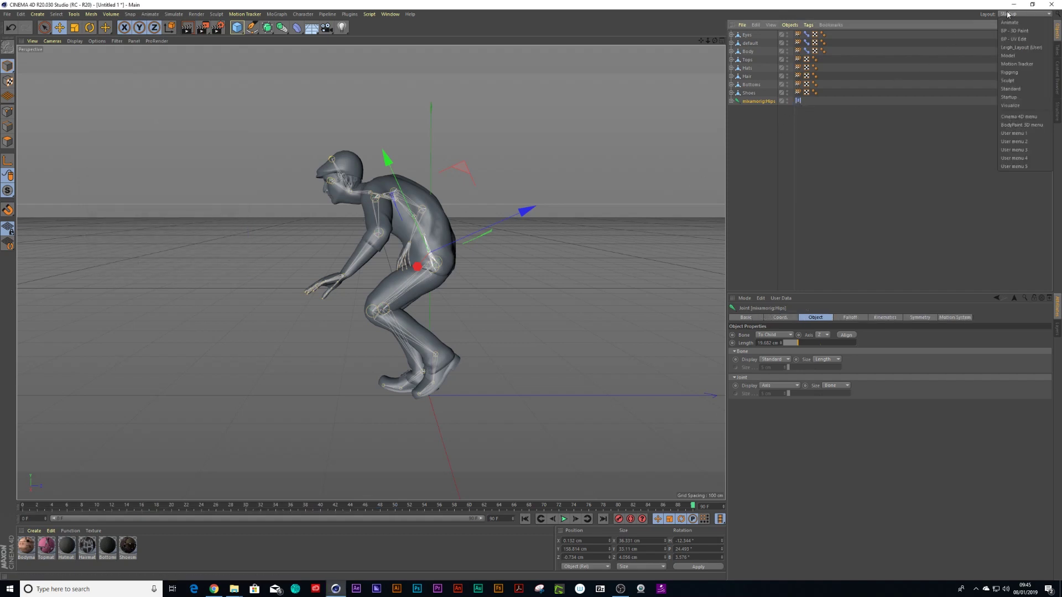
pyautogui.click(1009, 22)
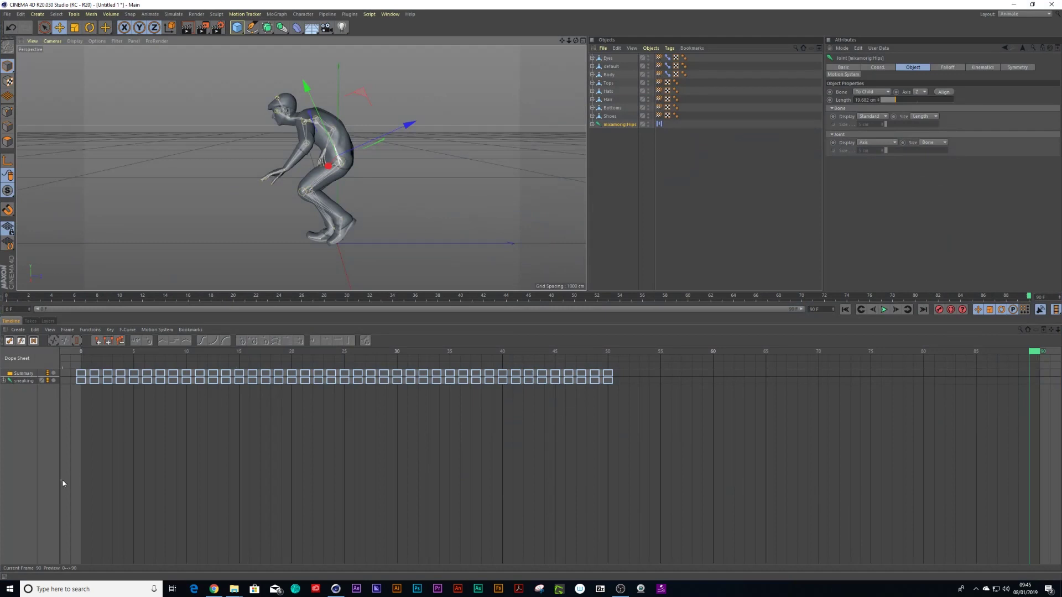
pyautogui.click(34, 341)
pyautogui.press('F8')
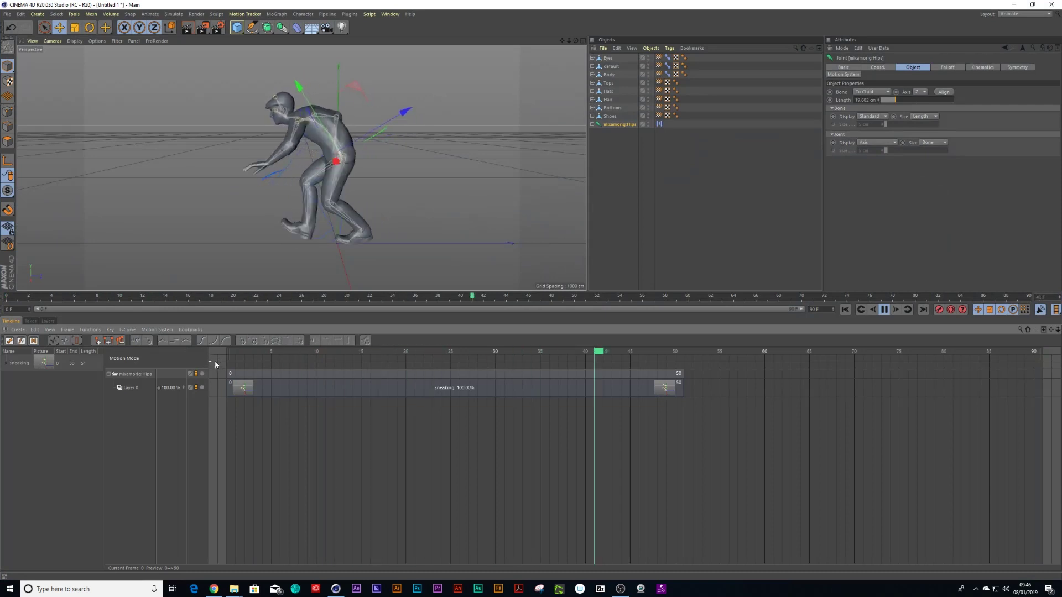
pyautogui.click(257, 351)
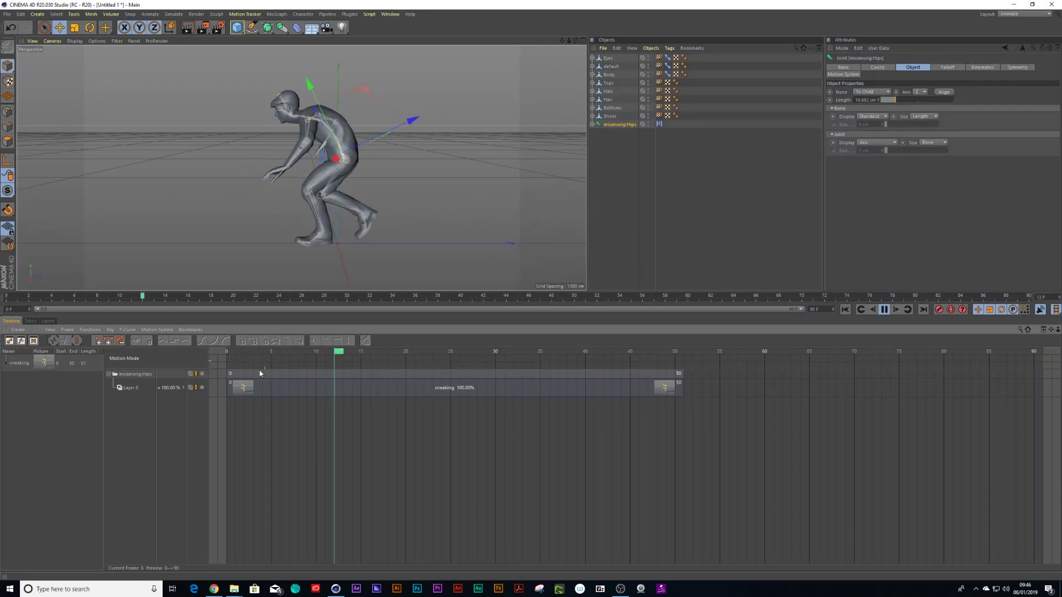
pyautogui.click(250, 388)
pyautogui.click(885, 310)
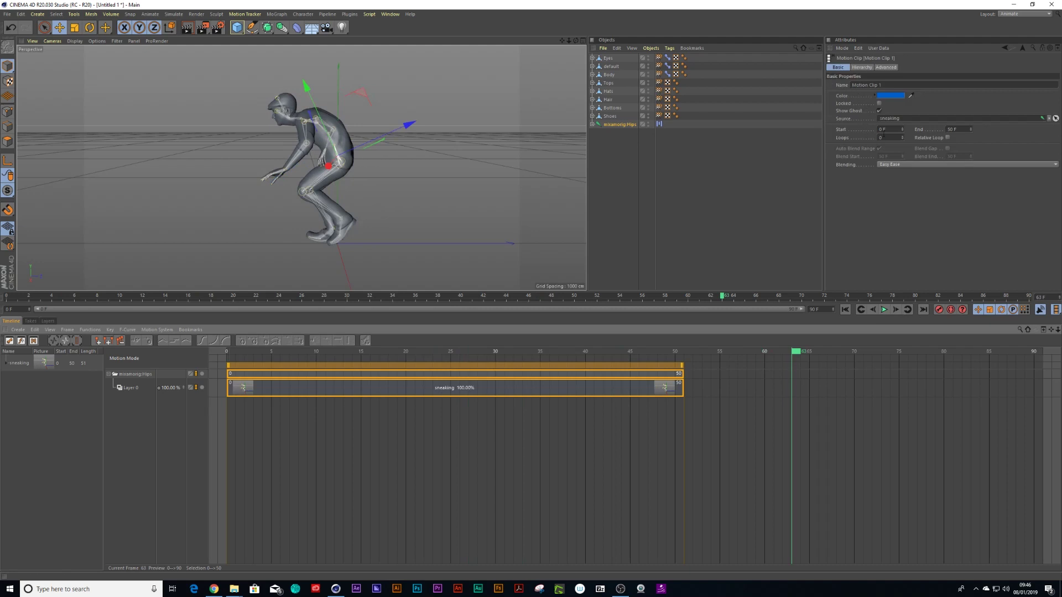
# Step: Set the sneaking motion clip to loop 100 times
pyautogui.click(885, 138)
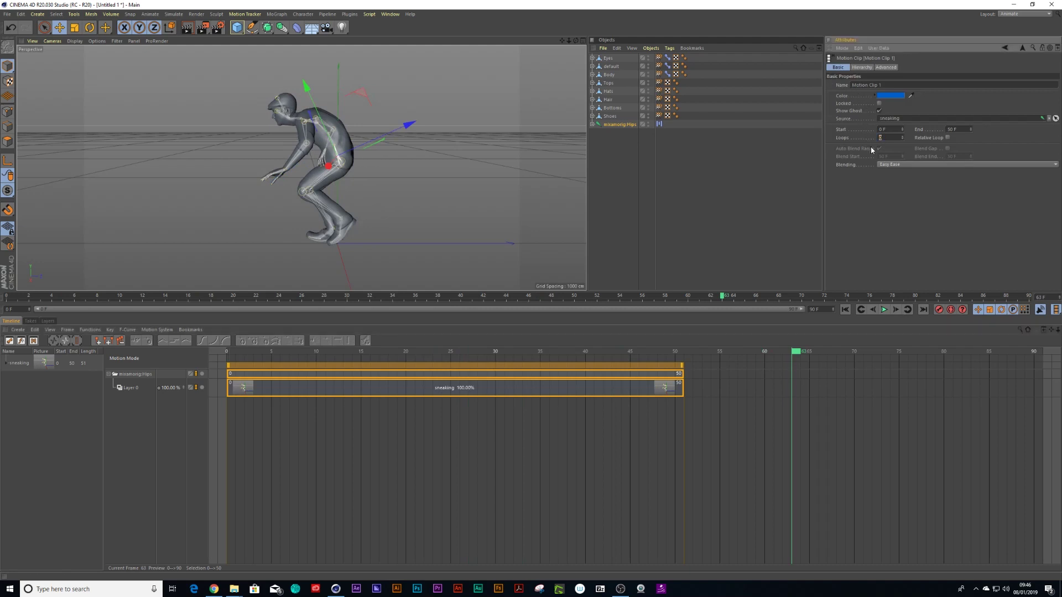
pyautogui.write('100')
pyautogui.press('Return')
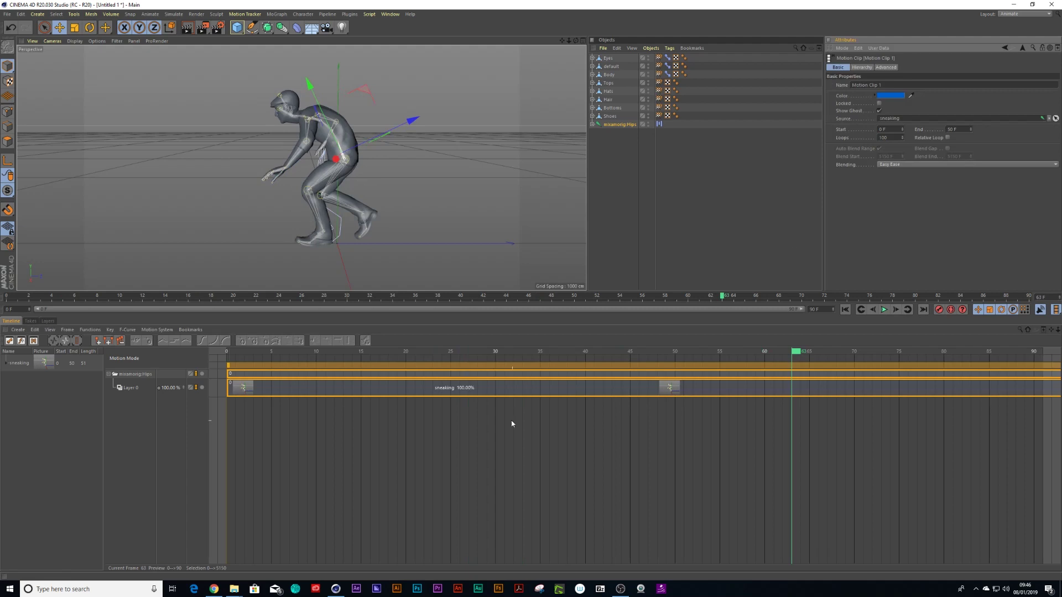
pyautogui.scroll(-2, 513, 447)
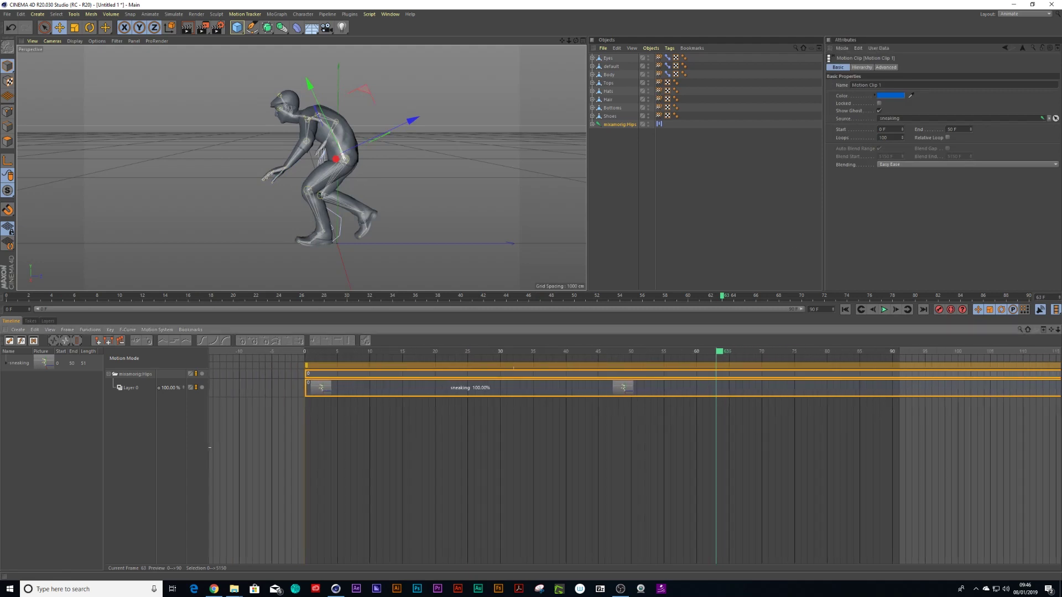
pyautogui.scroll(-2, 531, 448)
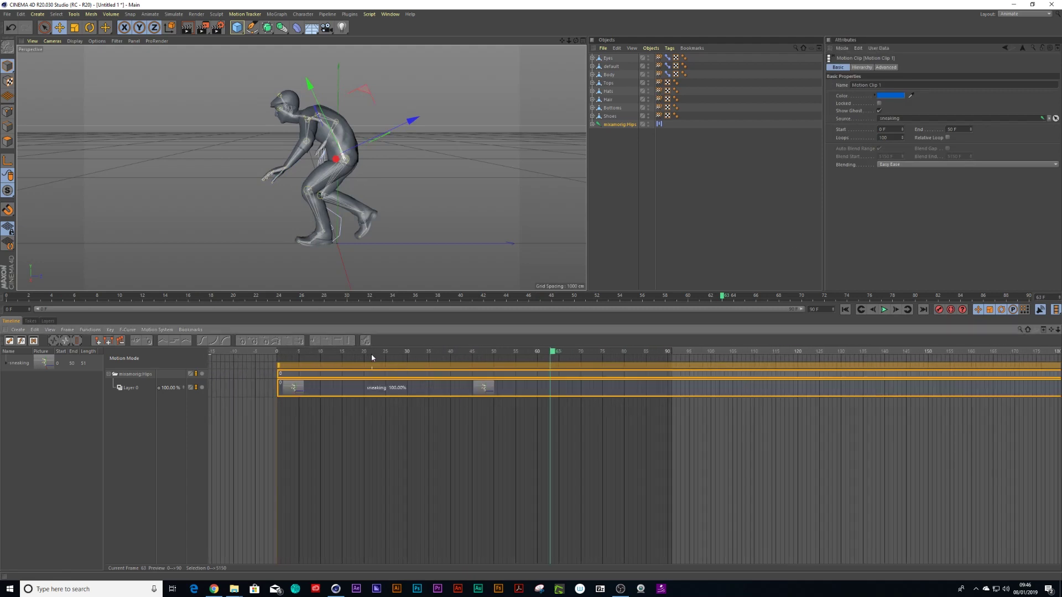
# Step: Replay the animation from frame 0, stop it, and show the clip's Hierarchy settings
pyautogui.moveTo(320, 354); pyautogui.dragTo(260, 353)
pyautogui.press('F8')
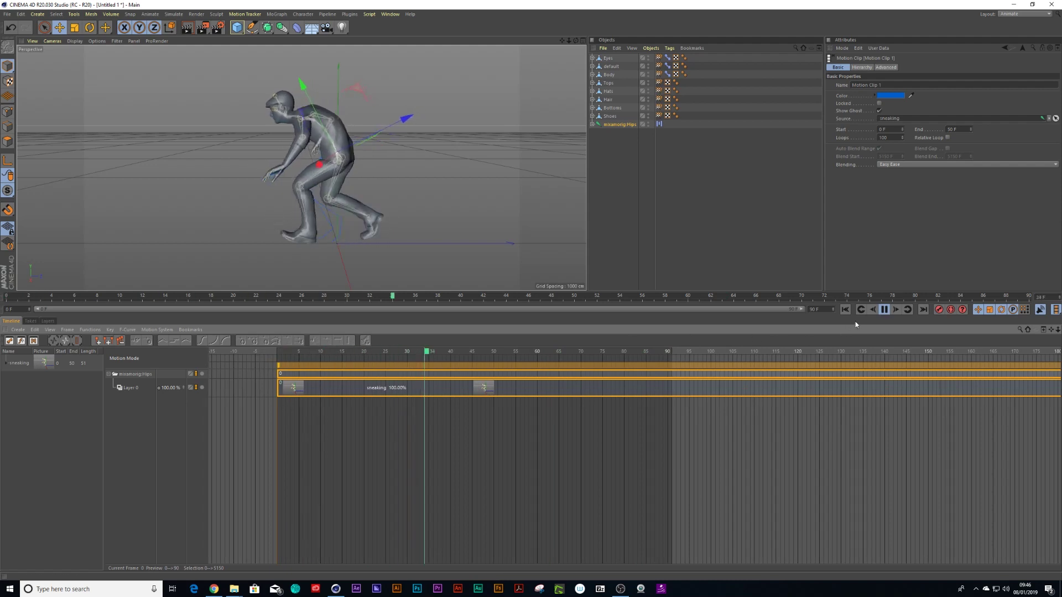
pyautogui.click(883, 309)
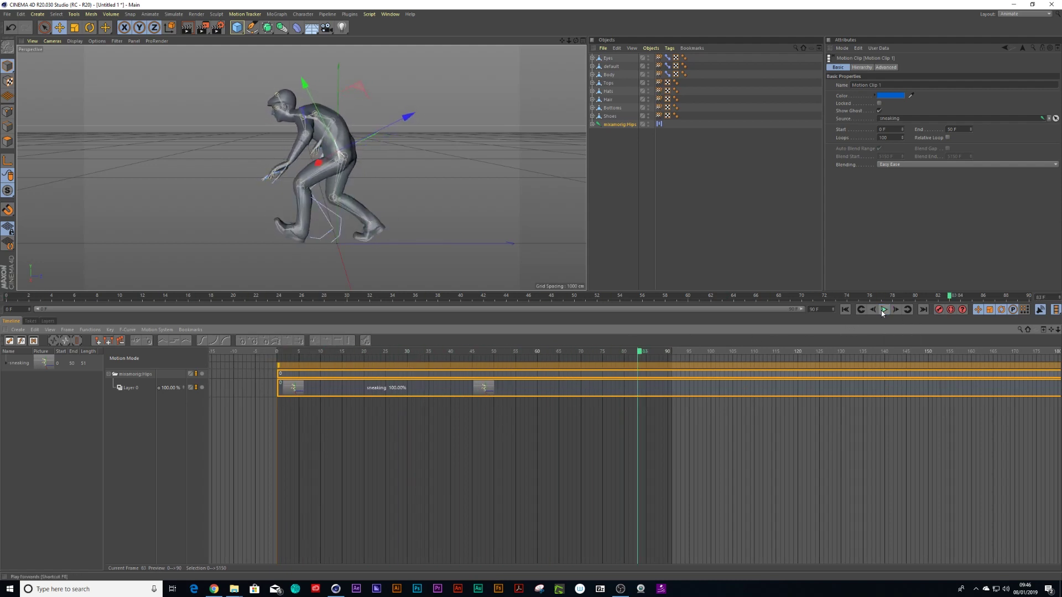
pyautogui.click(861, 67)
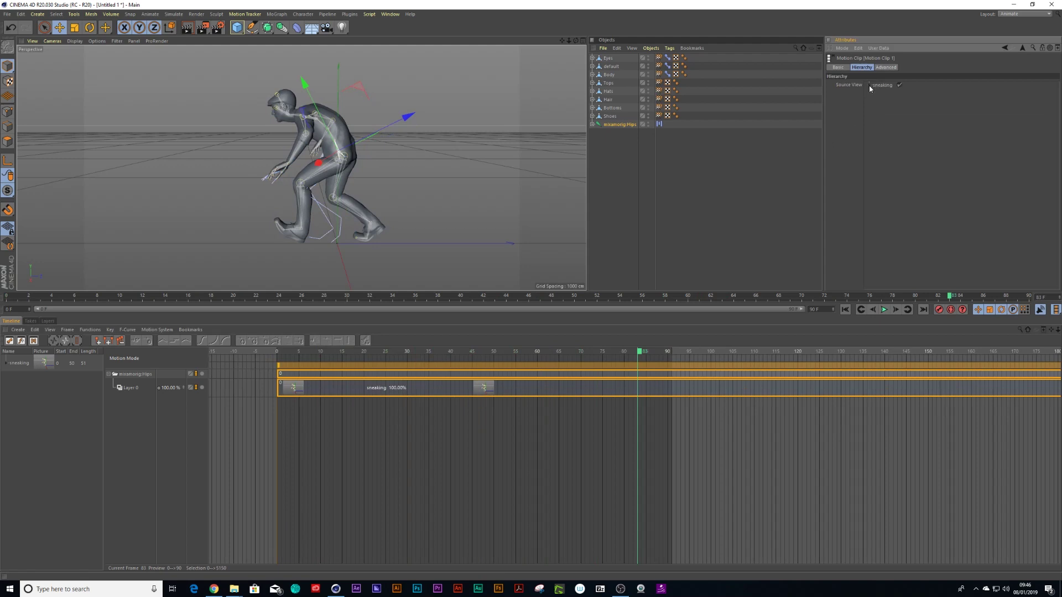
# Step: Expand Spine, Spine1, Spine2, RightArm and RightHand in the clip's source hierarchy
pyautogui.click(870, 86)
pyautogui.click(882, 99)
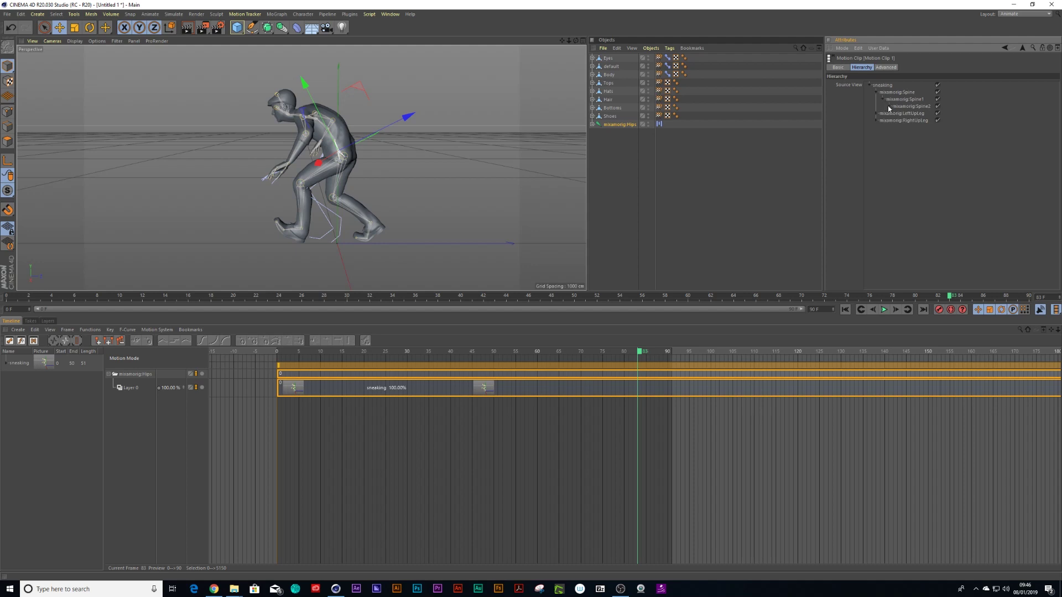
pyautogui.click(889, 106)
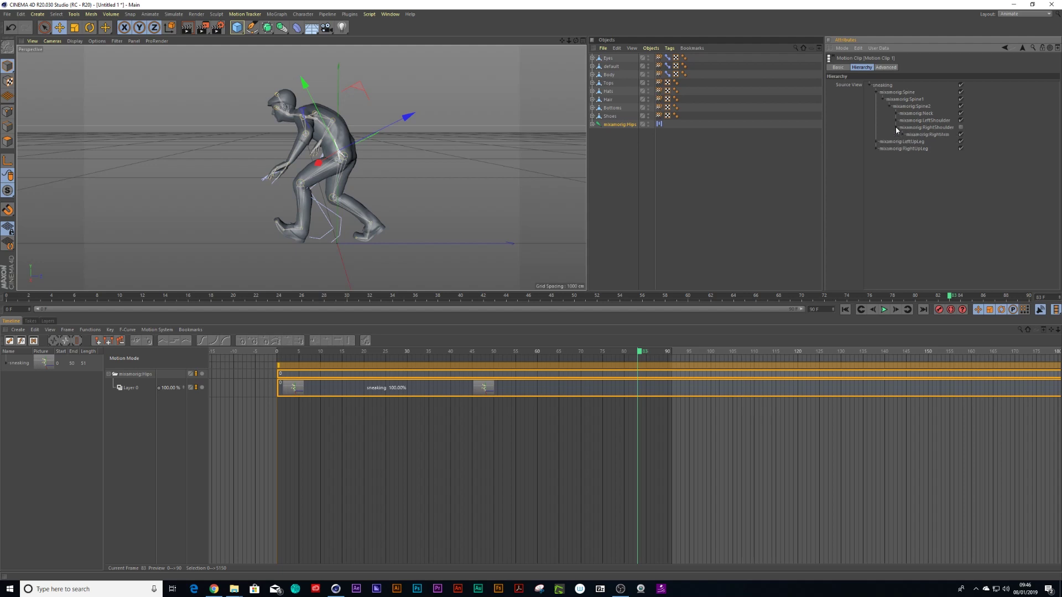
pyautogui.click(903, 135)
pyautogui.click(915, 149)
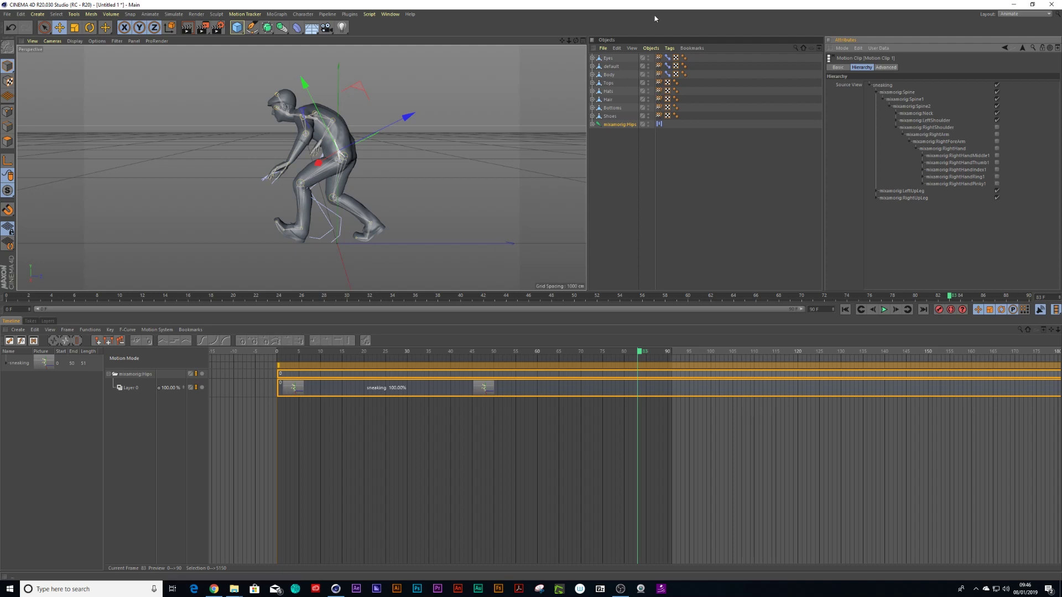
# Step: Expand the Hips rig through Spine2 to RightArm in the Object Manager and select RightShoulder
pyautogui.click(592, 124)
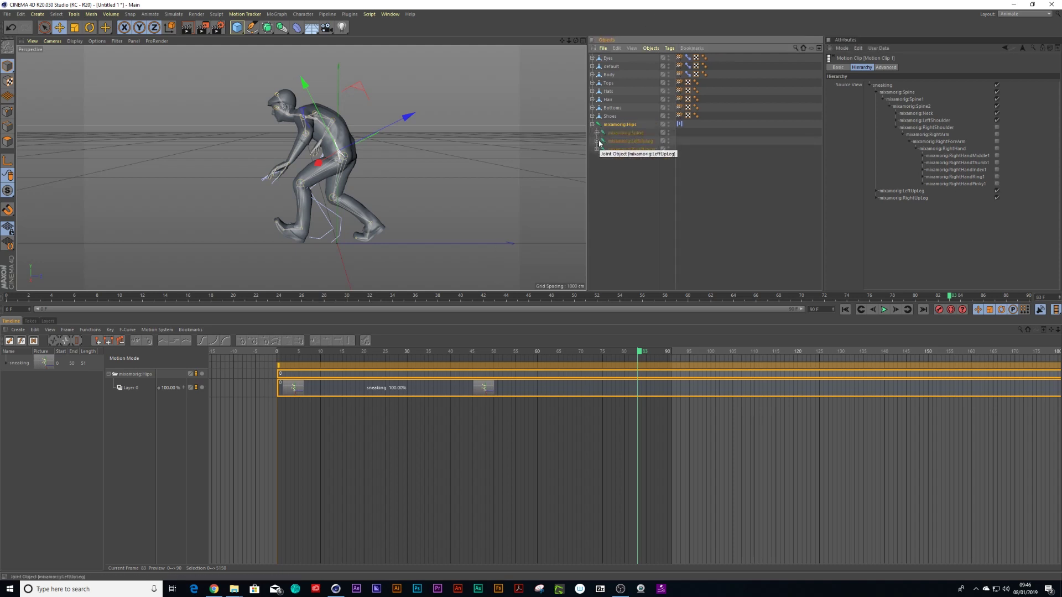
pyautogui.click(597, 134)
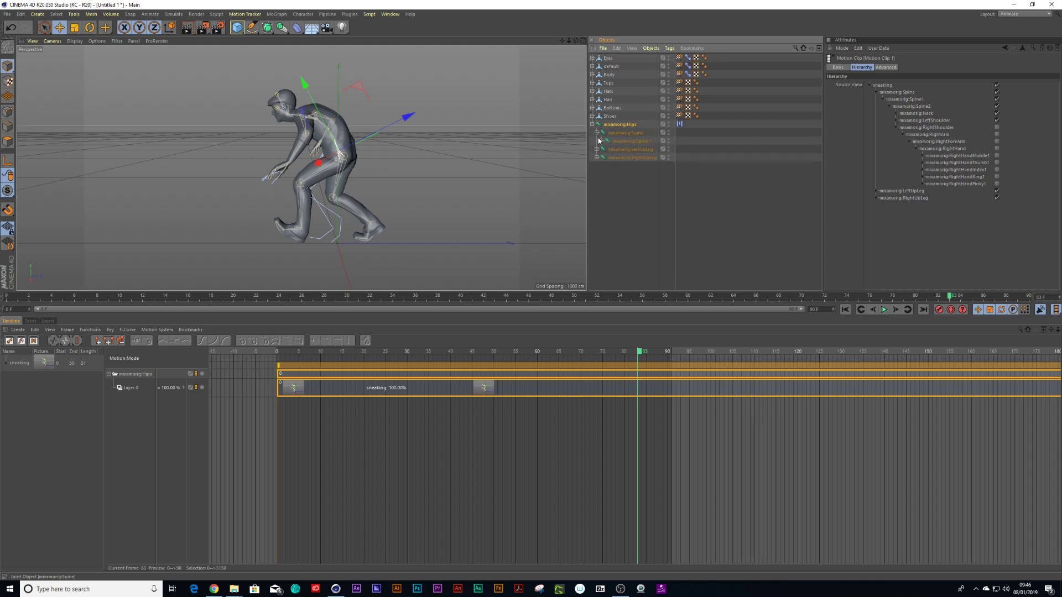
pyautogui.click(602, 141)
pyautogui.click(606, 150)
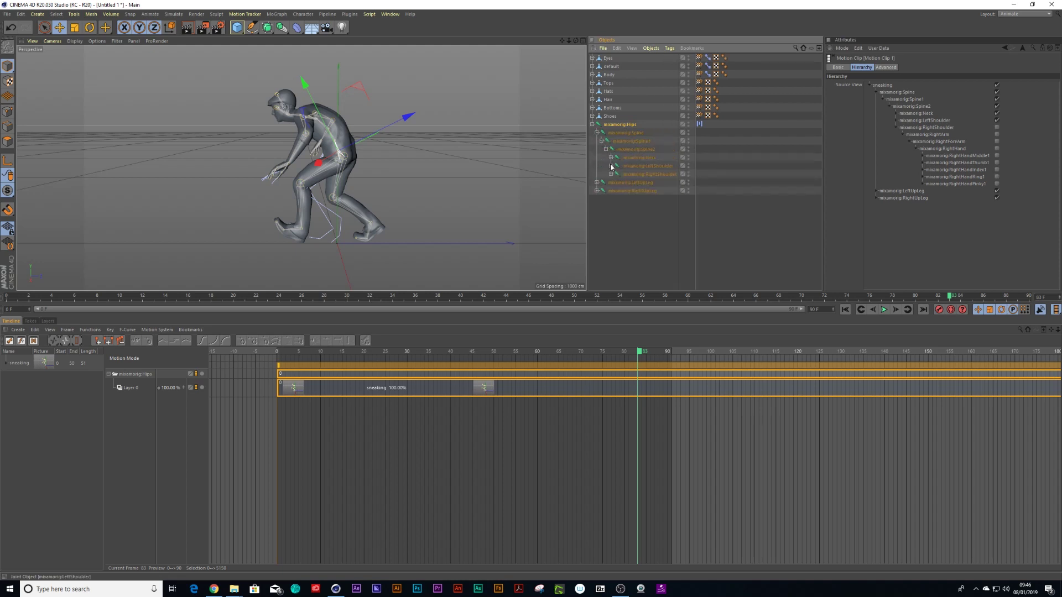
pyautogui.click(611, 175)
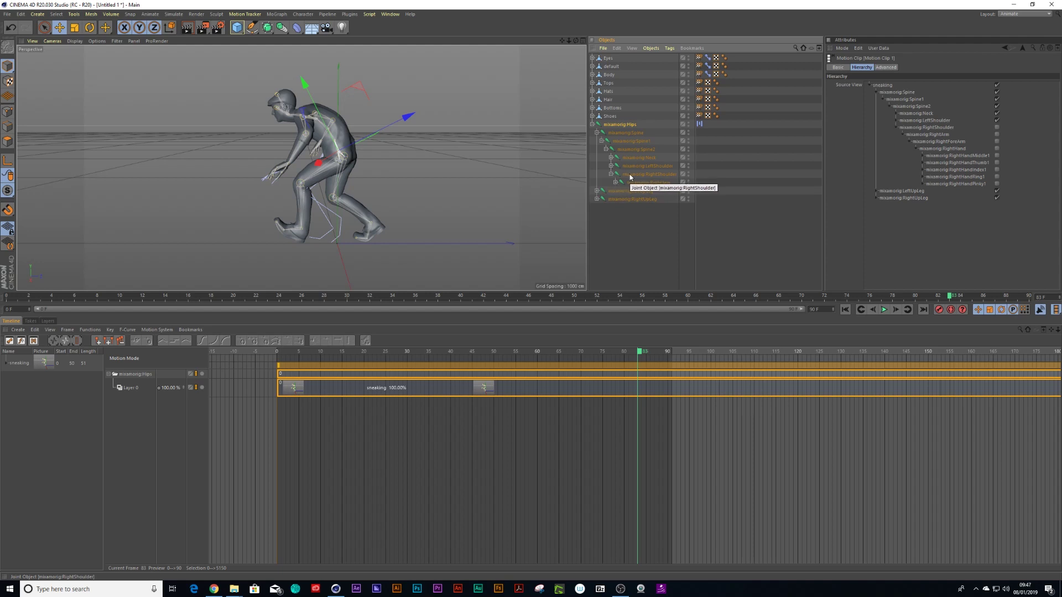
pyautogui.click(616, 182)
pyautogui.click(628, 174)
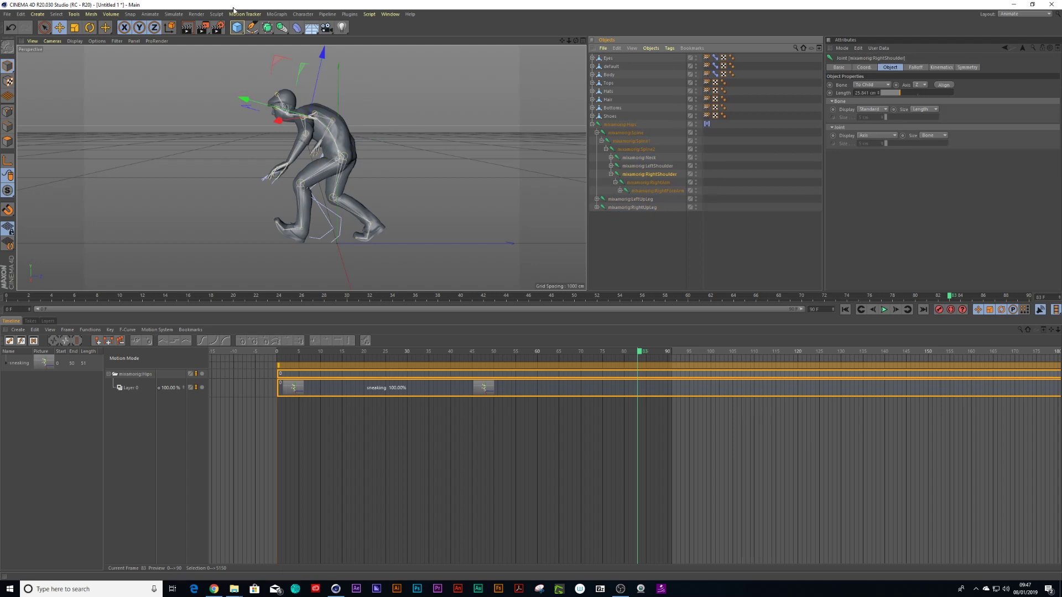
# Step: Select the mixamorig:RightForeArm joint, undoing an accidental test move
pyautogui.click(44, 29)
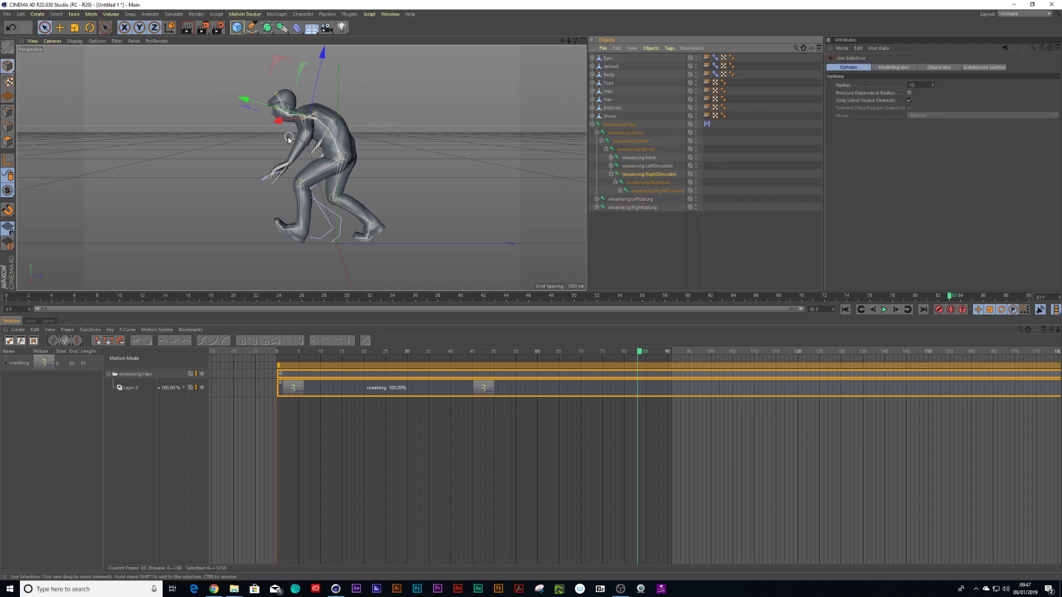
pyautogui.scroll(5, 310, 121)
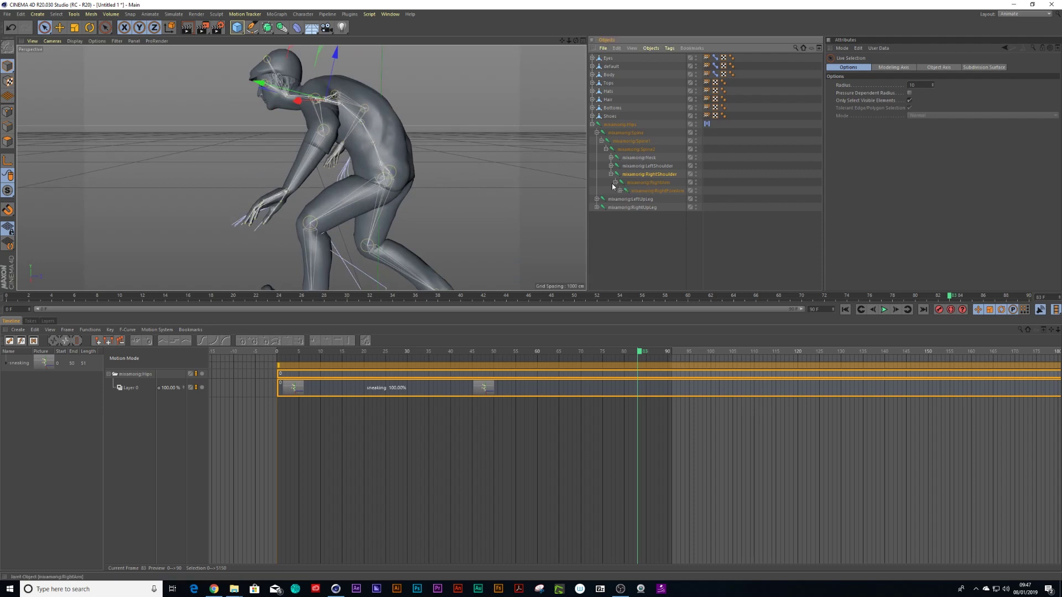
pyautogui.click(620, 191)
pyautogui.click(636, 190)
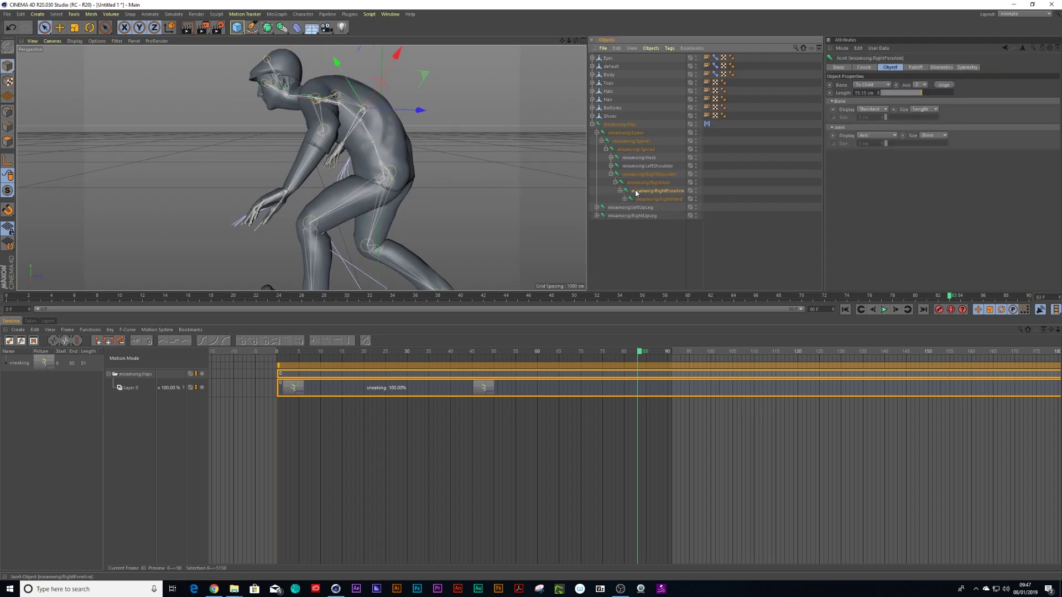
pyautogui.moveTo(426, 78)
pyautogui.mouseDown()
pyautogui.moveTo(412, 80)
pyautogui.moveTo(436, 83)
pyautogui.mouseUp()
pyautogui.hotkey('ctrl', 'z')
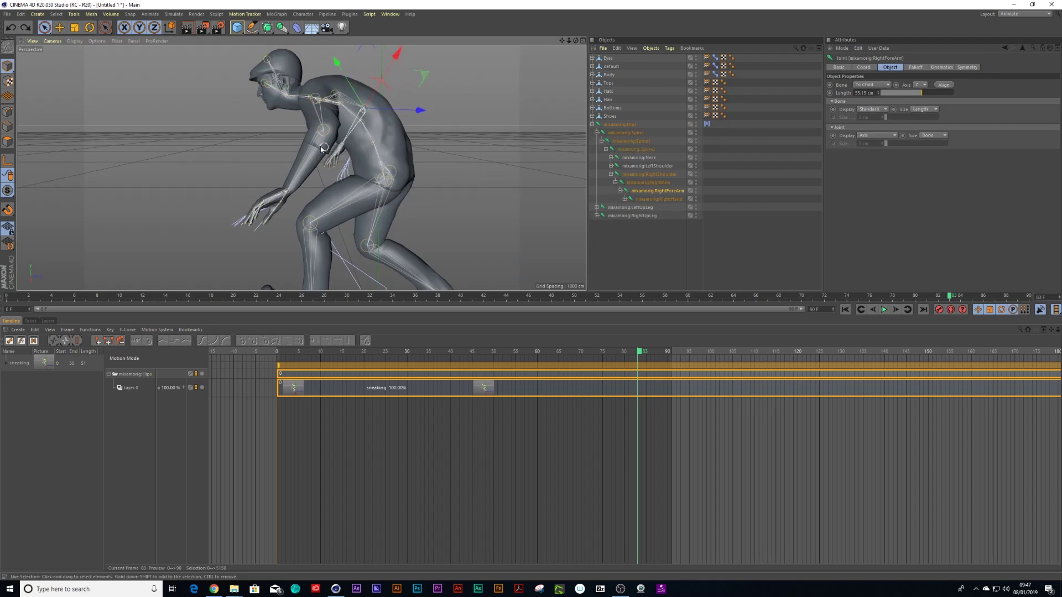
# Step: Rotate the right arm in object coordinates to swing it up across the chest
pyautogui.keyDown('alt'); pyautogui.moveTo(322, 147); pyautogui.dragTo(520, 151); pyautogui.keyUp('alt')
pyautogui.keyDown('alt'); pyautogui.moveTo(261, 140); pyautogui.dragTo(247, 152, button='right'); pyautogui.keyUp('alt')
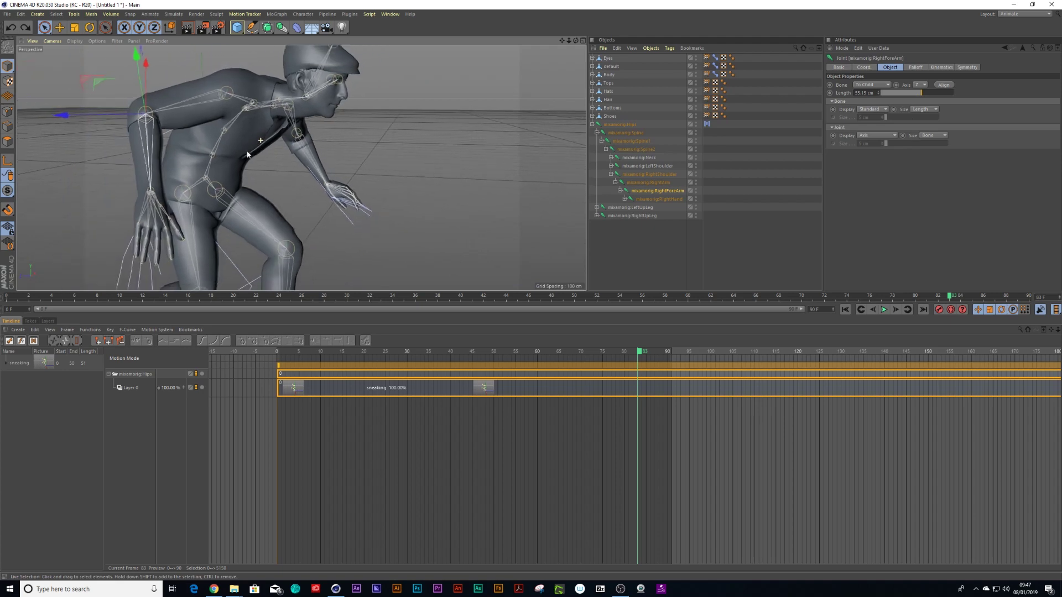
pyautogui.keyDown('alt'); pyautogui.moveTo(247, 155); pyautogui.dragTo(301, 157, button='middle'); pyautogui.keyUp('alt')
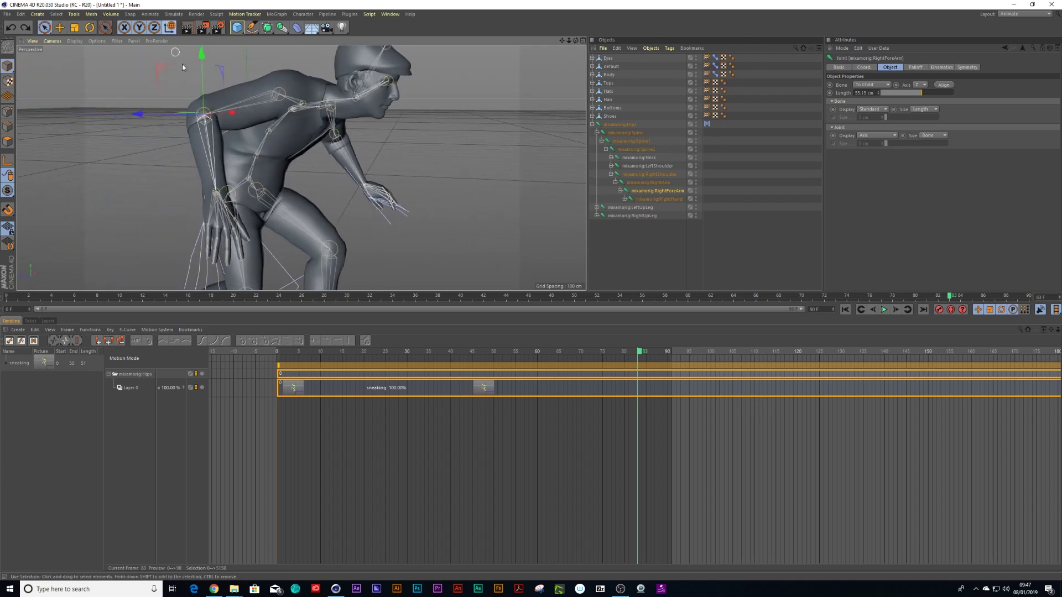
pyautogui.click(220, 129)
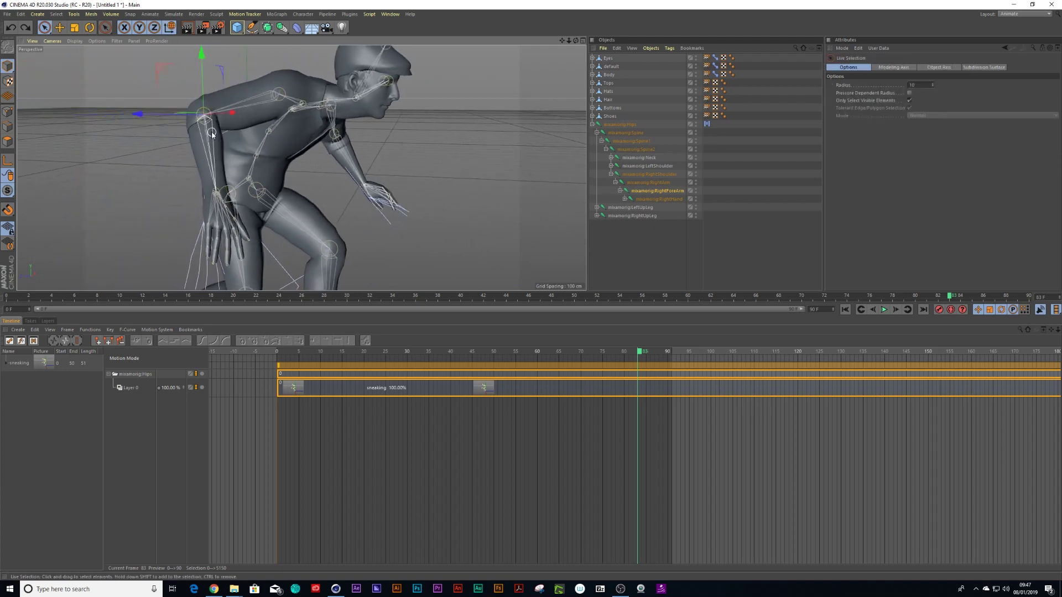
pyautogui.press('r')
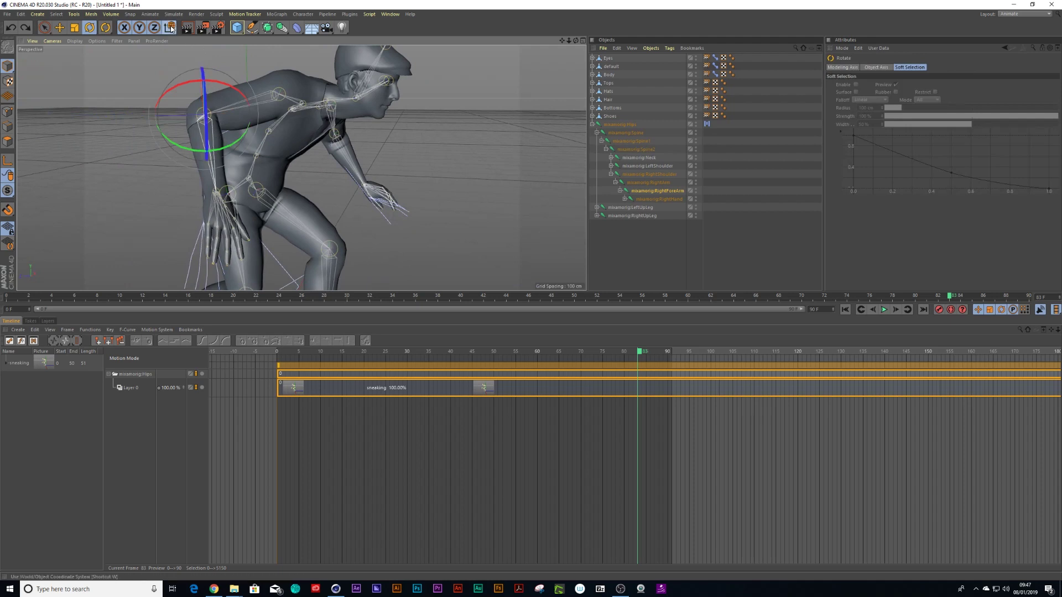
pyautogui.click(171, 27)
pyautogui.moveTo(200, 165); pyautogui.dragTo(234, 159)
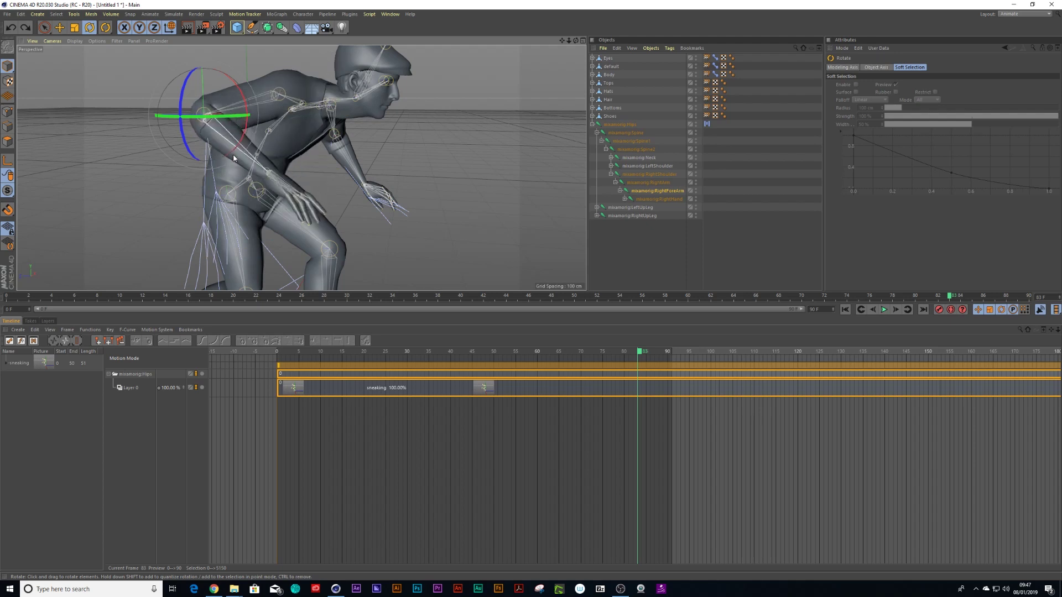
pyautogui.click(326, 27)
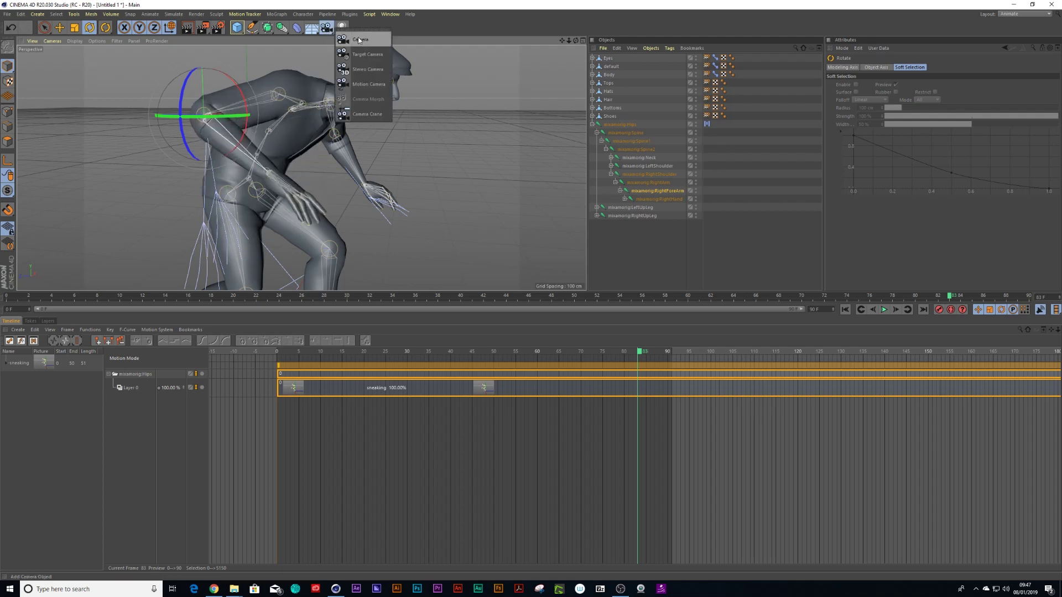
# Step: Add a camera, set its projection to Left, and zoom in on the character's upper body
pyautogui.click(359, 40)
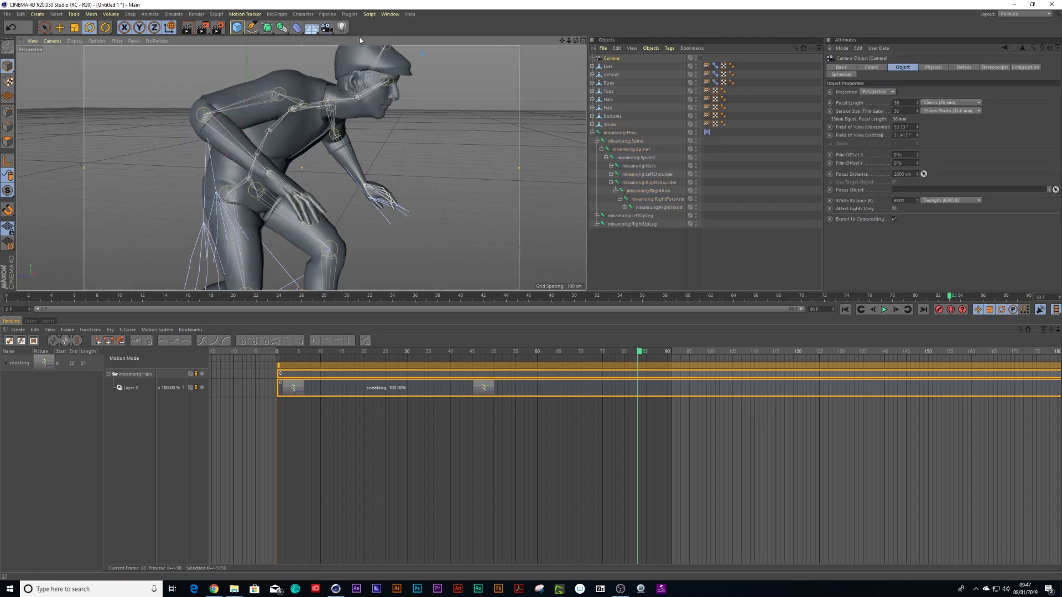
pyautogui.click(699, 58)
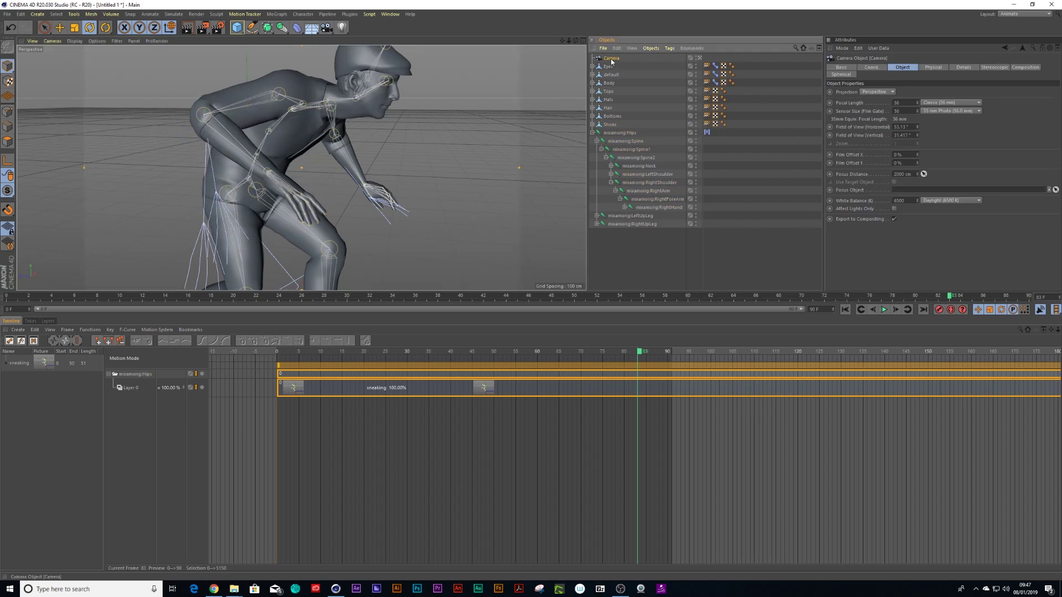
pyautogui.click(867, 67)
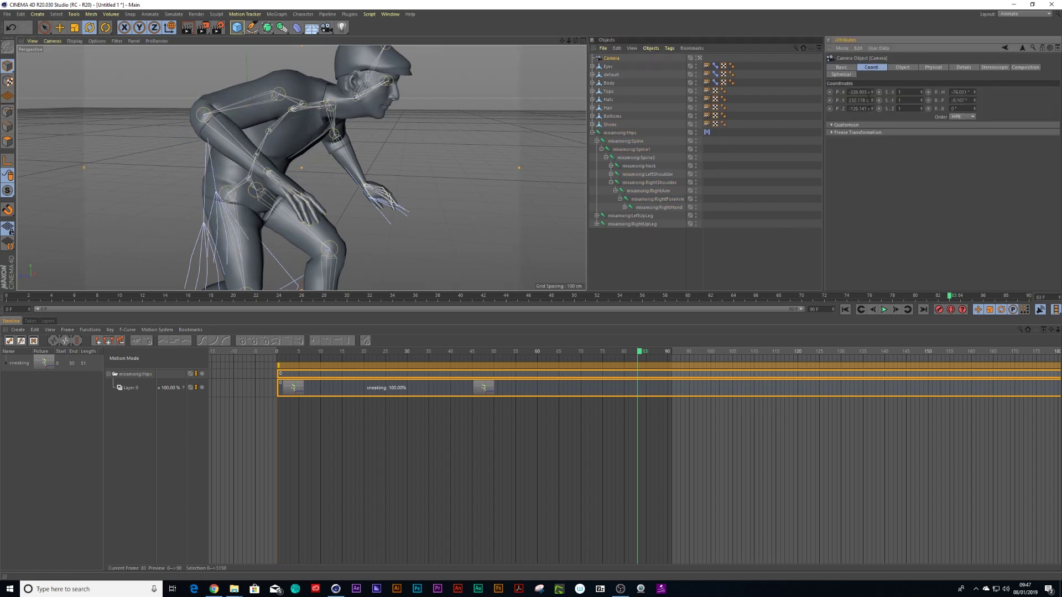
pyautogui.click(897, 68)
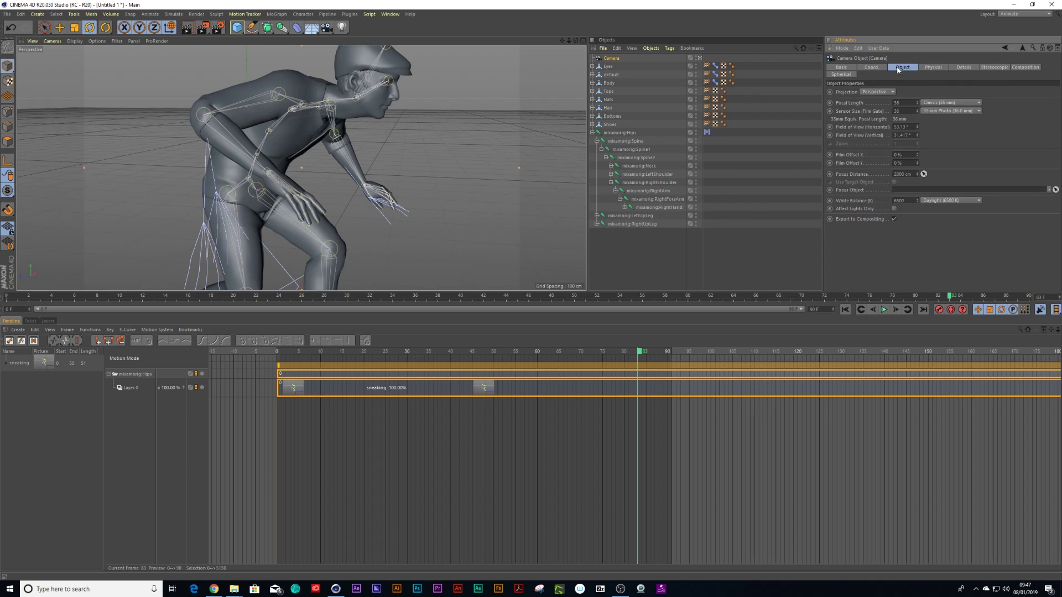
pyautogui.click(877, 92)
pyautogui.click(876, 116)
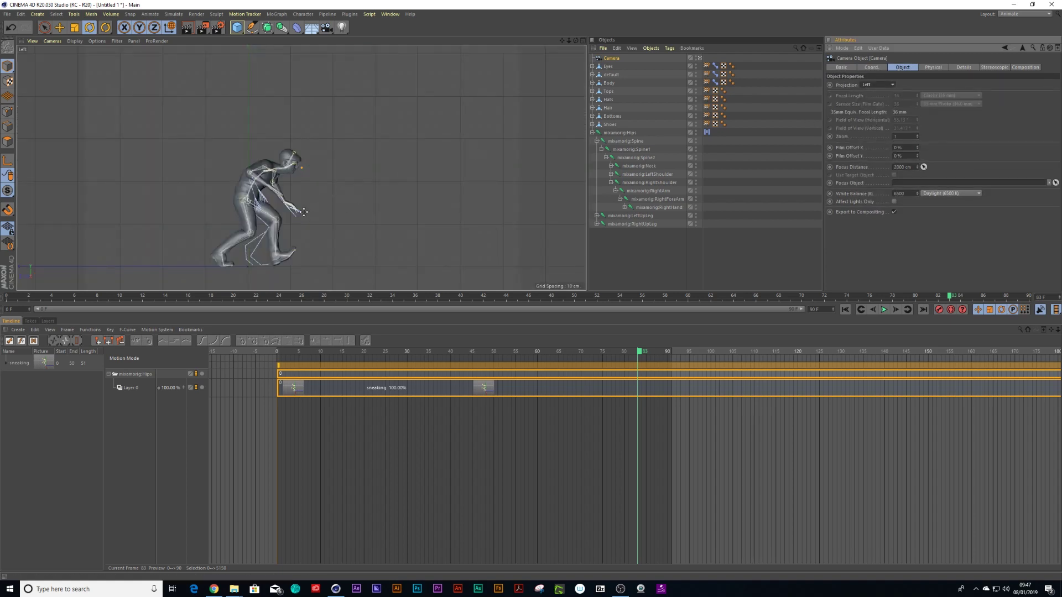
pyautogui.scroll(5, 343, 194)
pyautogui.scroll(3, 329, 190)
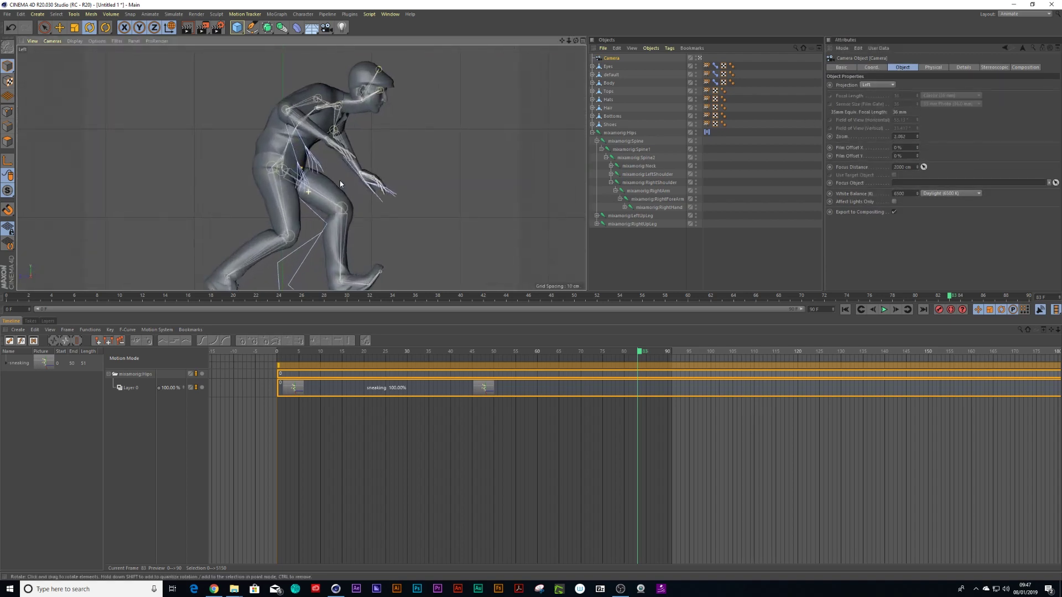
# Step: Rotate the right shoulder, arm, forearm and hand joints so the hand rises beside the head
pyautogui.click(642, 183)
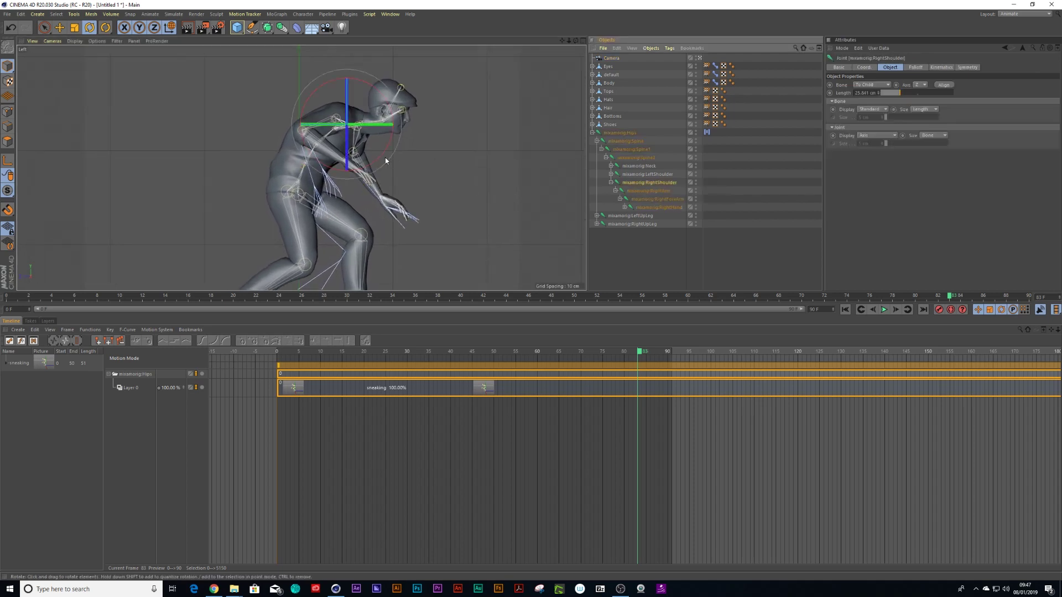
pyautogui.moveTo(381, 157); pyautogui.dragTo(391, 92)
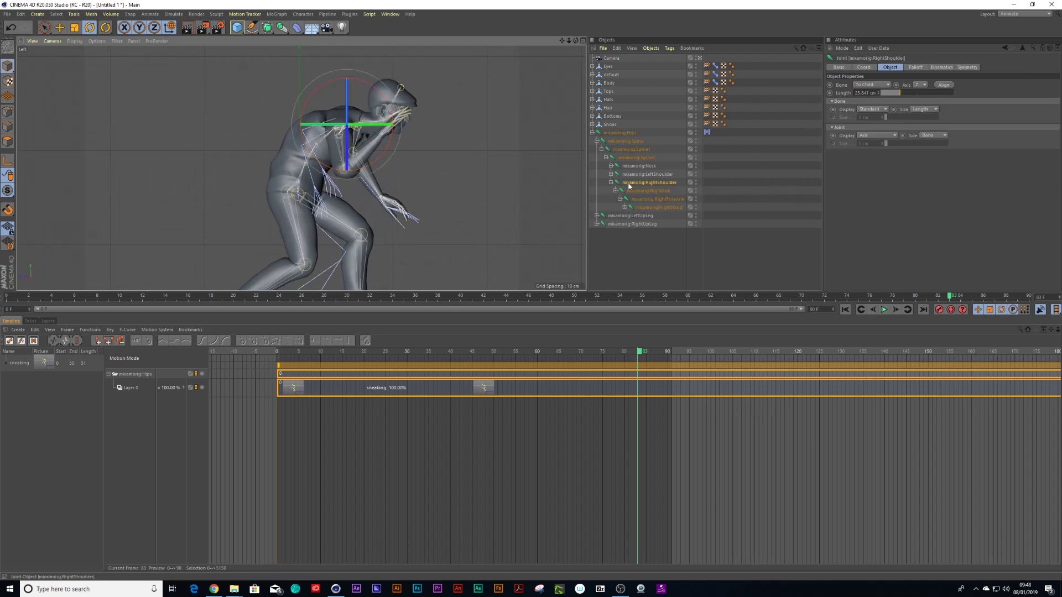
pyautogui.click(641, 191)
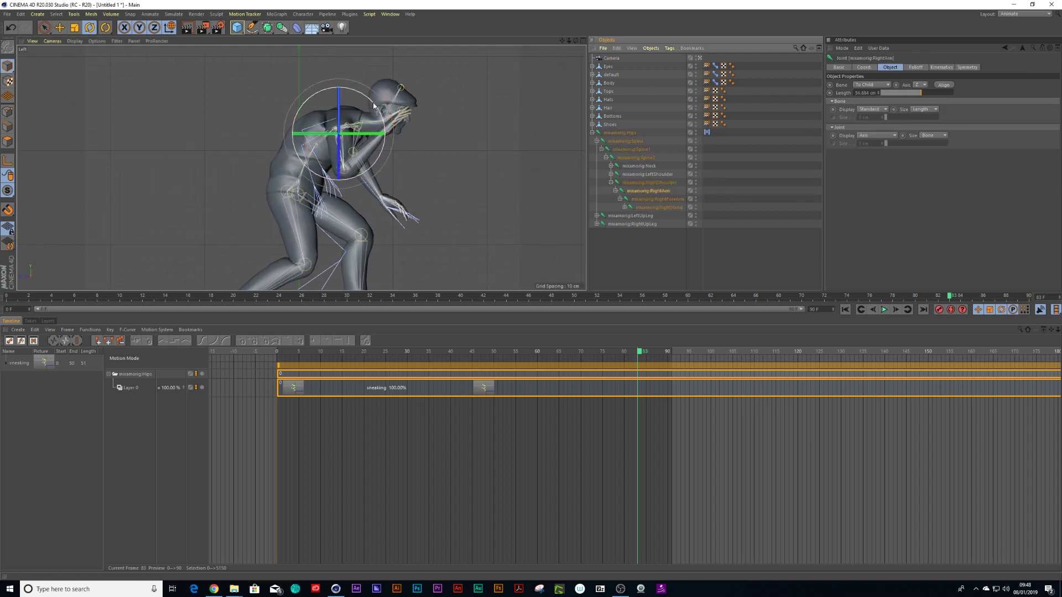
pyautogui.moveTo(381, 98)
pyautogui.mouseDown()
pyautogui.moveTo(371, 88)
pyautogui.moveTo(379, 98)
pyautogui.mouseUp()
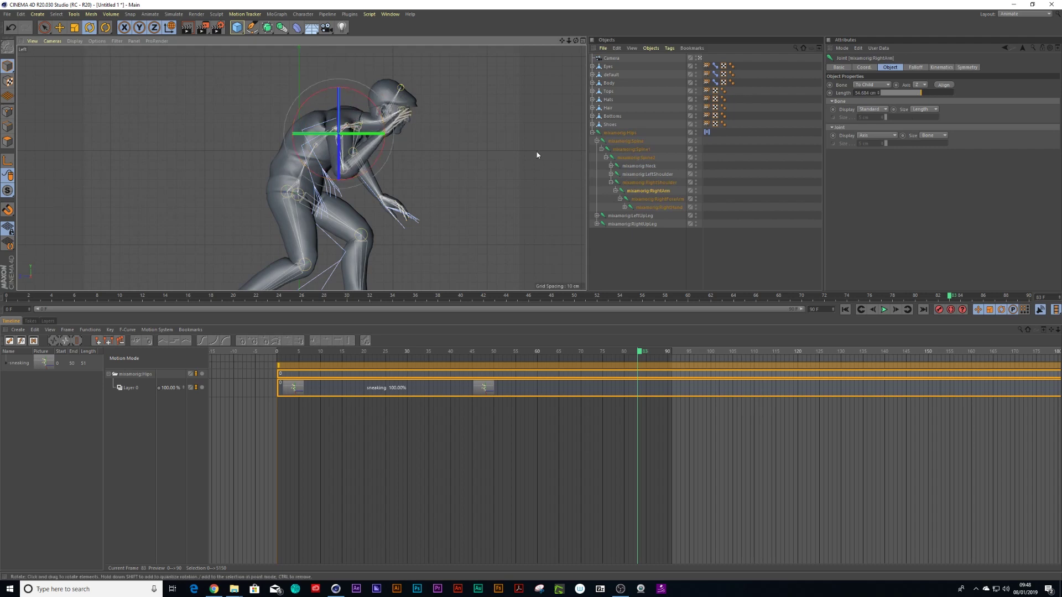
pyautogui.click(646, 200)
pyautogui.moveTo(377, 138)
pyautogui.mouseDown()
pyautogui.moveTo(367, 130)
pyautogui.moveTo(377, 140)
pyautogui.mouseUp()
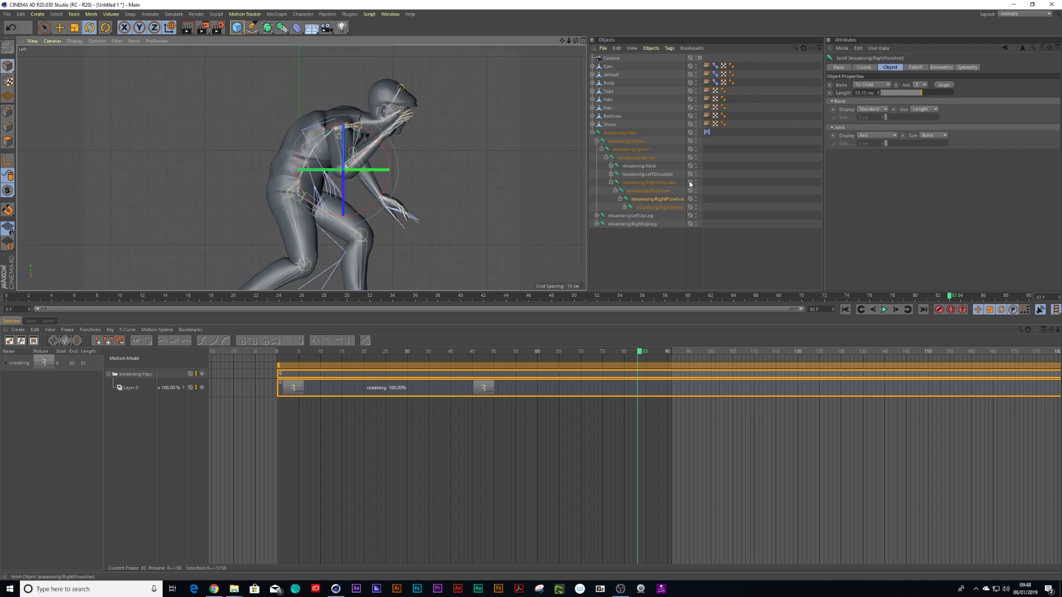
pyautogui.click(670, 207)
pyautogui.moveTo(423, 114); pyautogui.dragTo(297, 63)
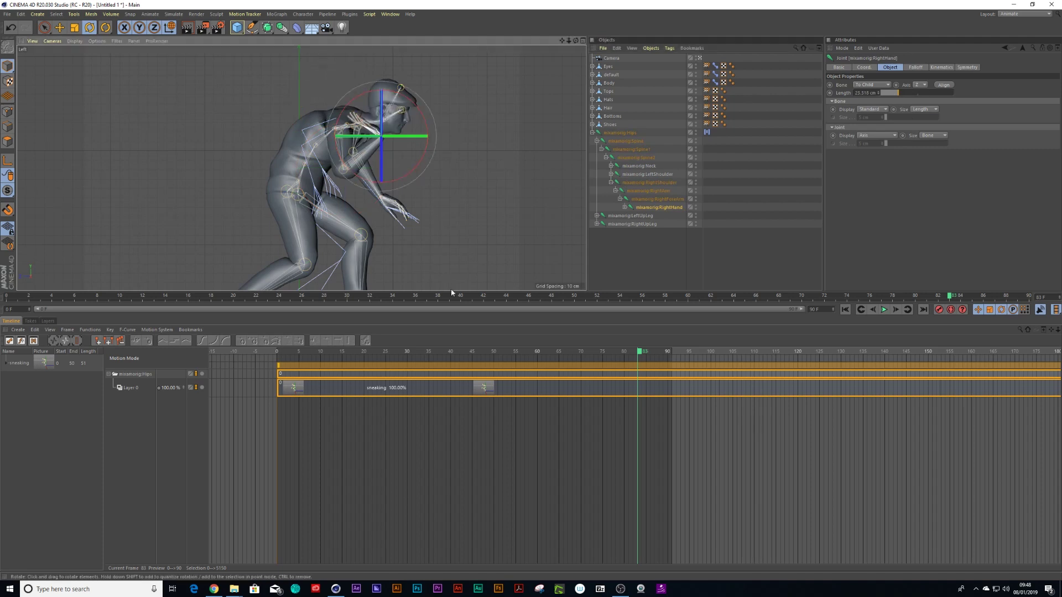
# Step: Rewind and play the sneaking animation to check the raised arm pose
pyautogui.moveTo(638, 352); pyautogui.dragTo(317, 354)
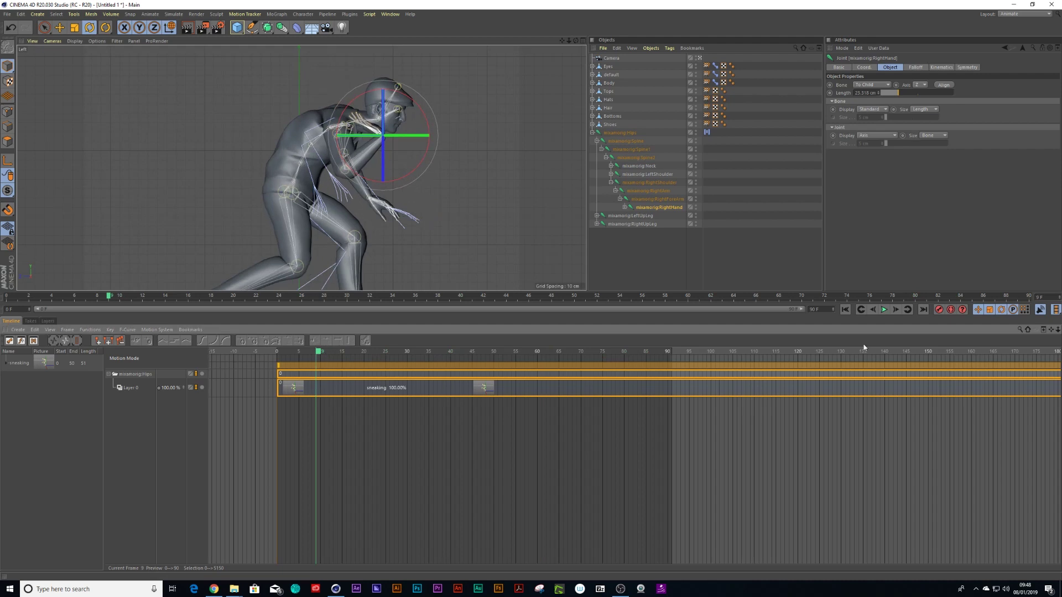
pyautogui.click(883, 310)
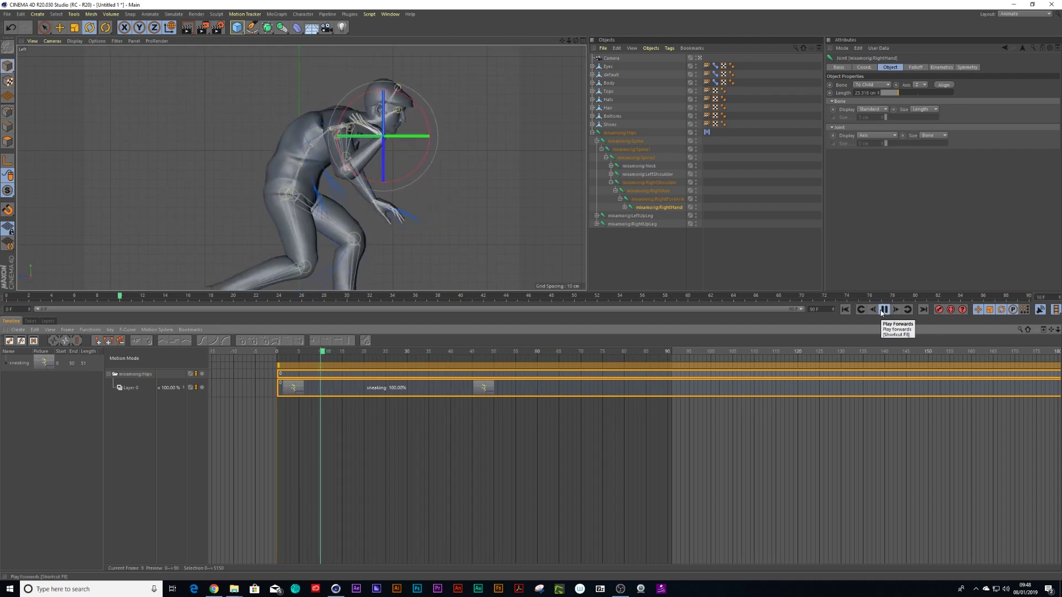
pyautogui.click(883, 311)
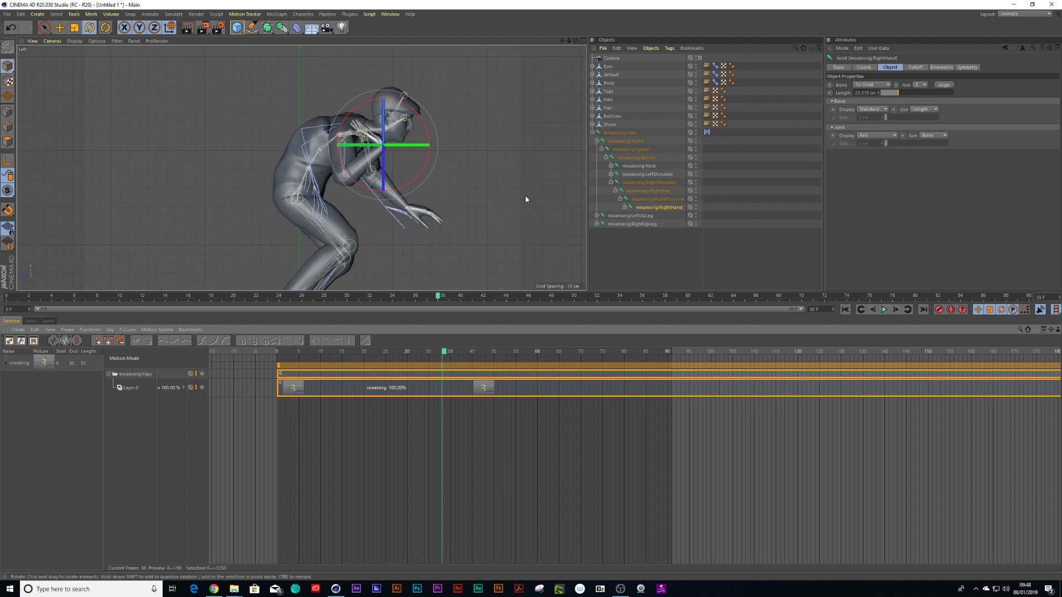
pyautogui.click(610, 58)
# Step: Add a Cube and move it up behind the character's back in the Left view
pyautogui.click(237, 29)
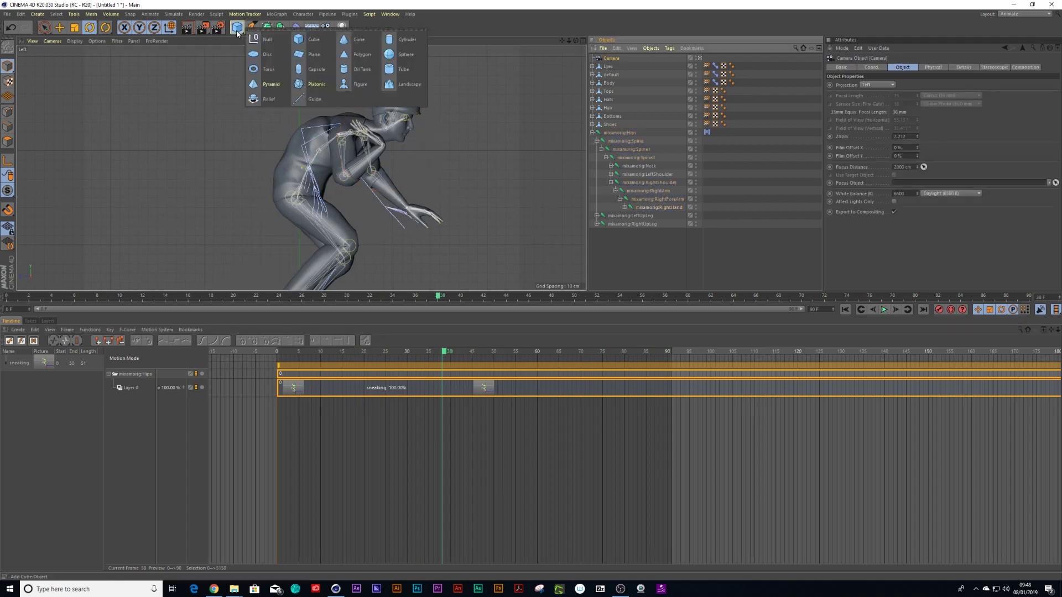
pyautogui.click(305, 40)
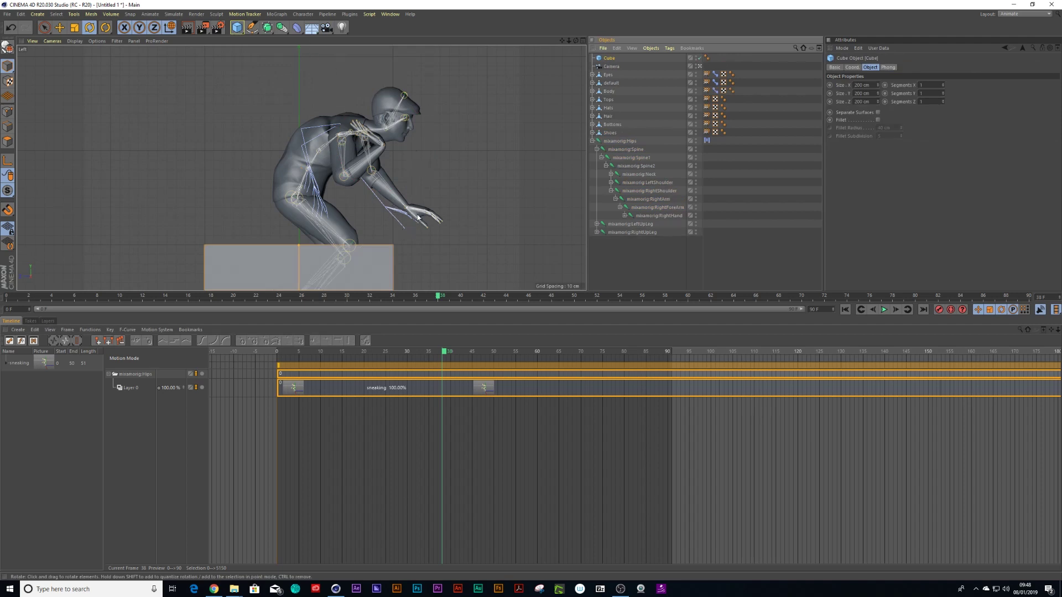
pyautogui.scroll(-3, 421, 218)
pyautogui.keyDown('alt'); pyautogui.moveTo(406, 238); pyautogui.dragTo(405, 159, button='middle'); pyautogui.keyUp('alt')
pyautogui.press('space')
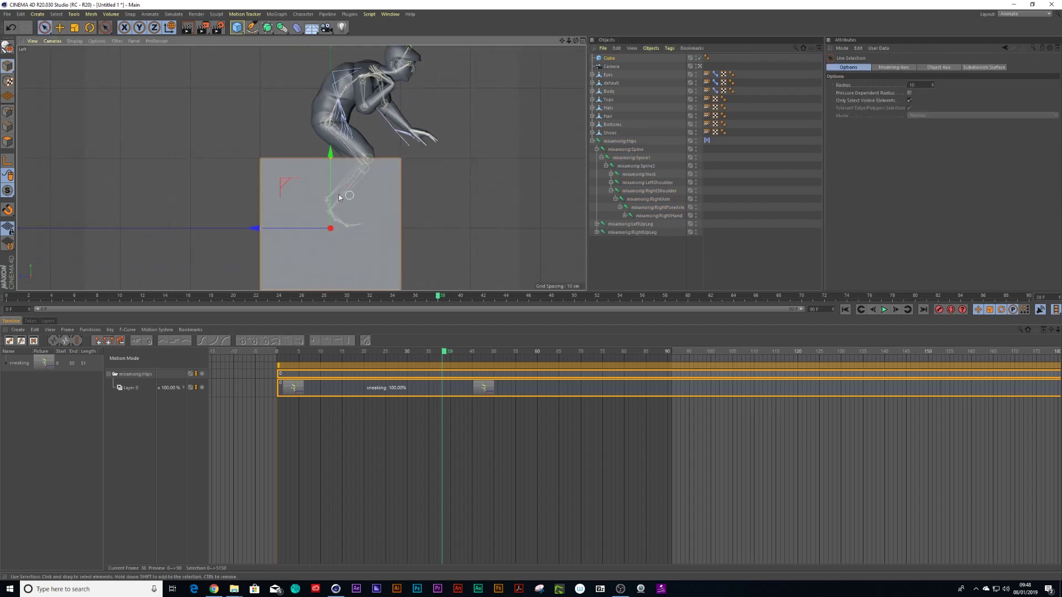
pyautogui.moveTo(284, 183); pyautogui.dragTo(241, 91)
pyautogui.scroll(-1, 320, 111)
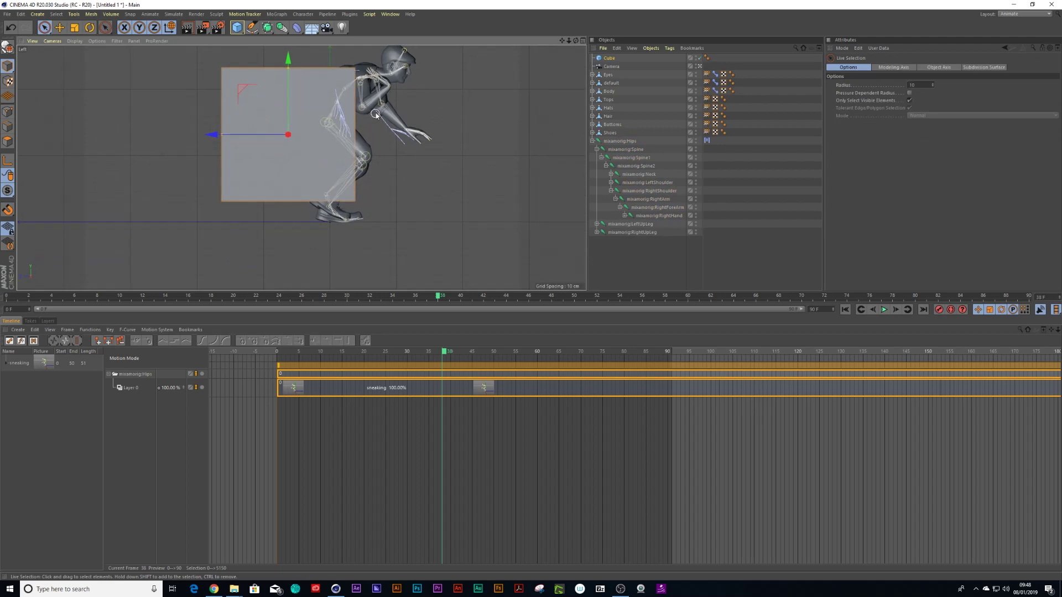
pyautogui.keyDown('alt'); pyautogui.moveTo(247, 91); pyautogui.dragTo(264, 157, button='middle'); pyautogui.keyUp('alt')
pyautogui.moveTo(262, 157); pyautogui.dragTo(238, 109)
# Step: Make the cube editable and return to the perspective view of the character
pyautogui.click(11, 50)
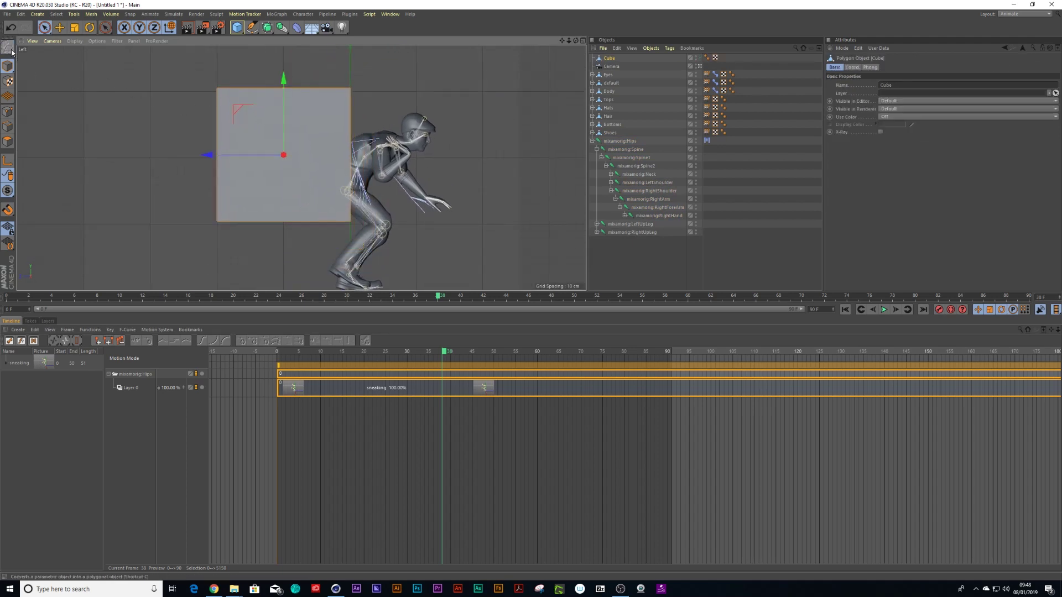
pyautogui.click(700, 67)
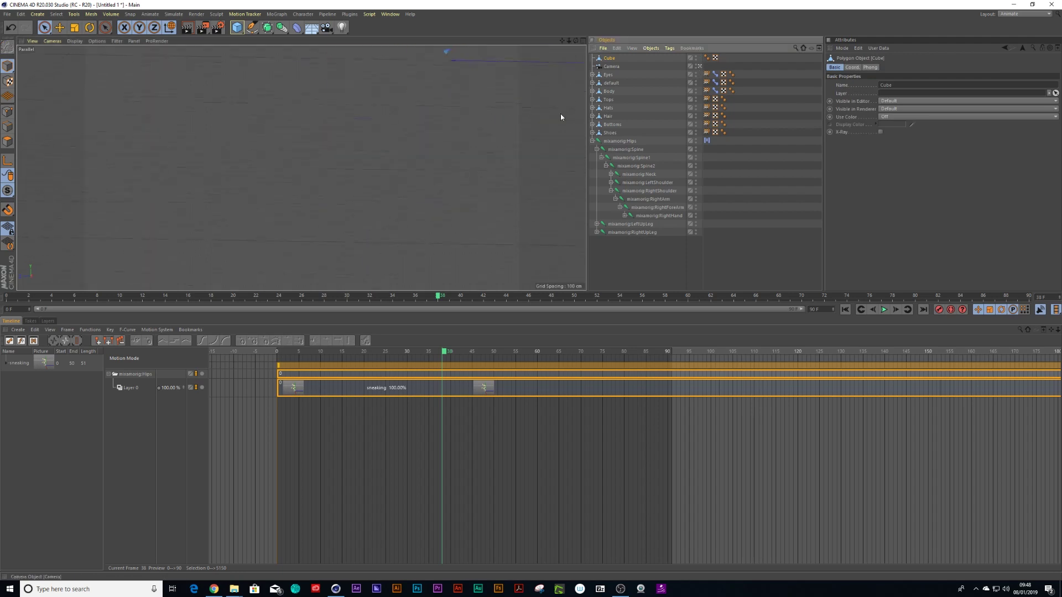
pyautogui.press('F1')
pyautogui.scroll(5, 279, 143)
pyautogui.keyDown('alt'); pyautogui.moveTo(278, 141); pyautogui.dragTo(273, 146); pyautogui.keyUp('alt')
# Step: Add a Subdivision Surface and place the cube inside it
pyautogui.scroll(-5, 274, 149)
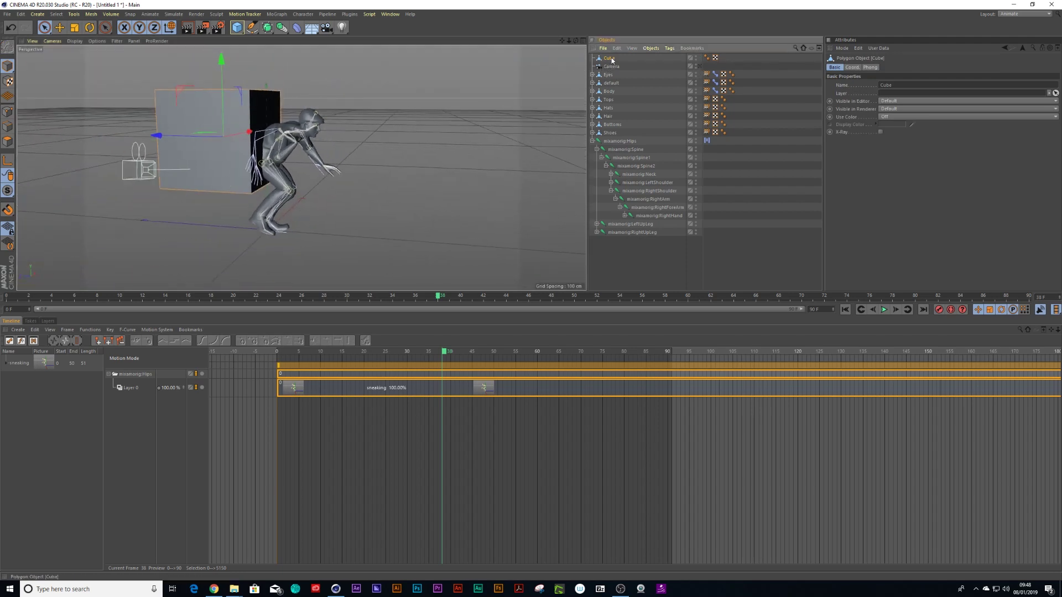
pyautogui.click(267, 27)
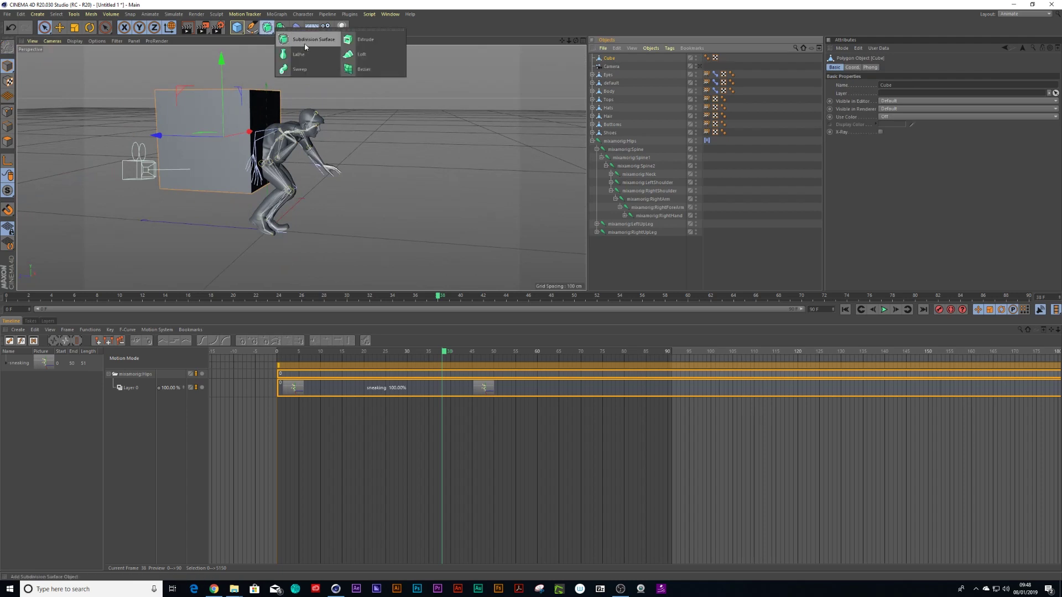
pyautogui.click(279, 39)
pyautogui.press('super')
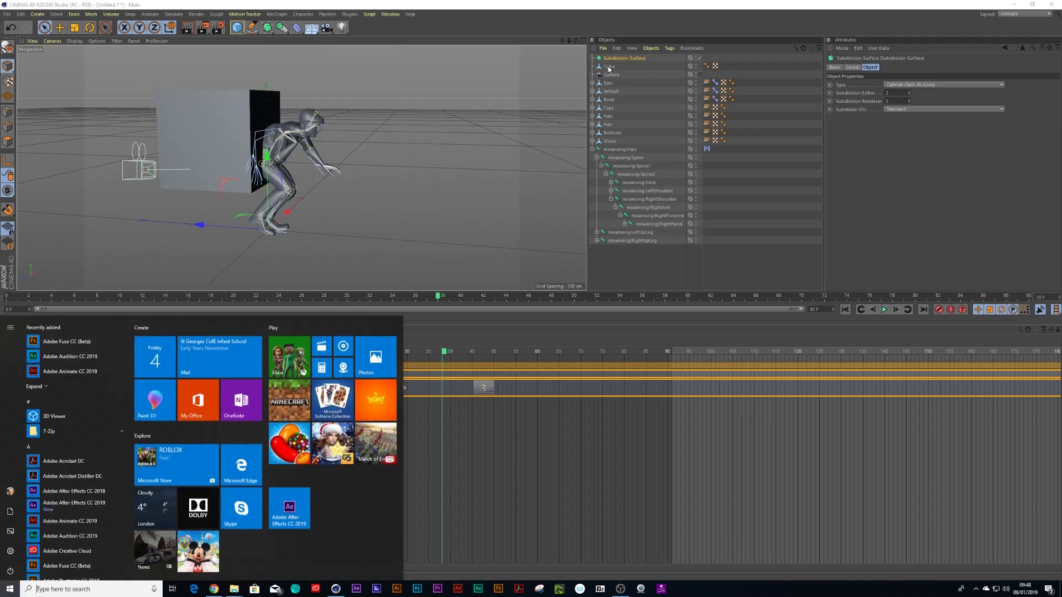
pyautogui.moveTo(609, 67); pyautogui.dragTo(609, 62)
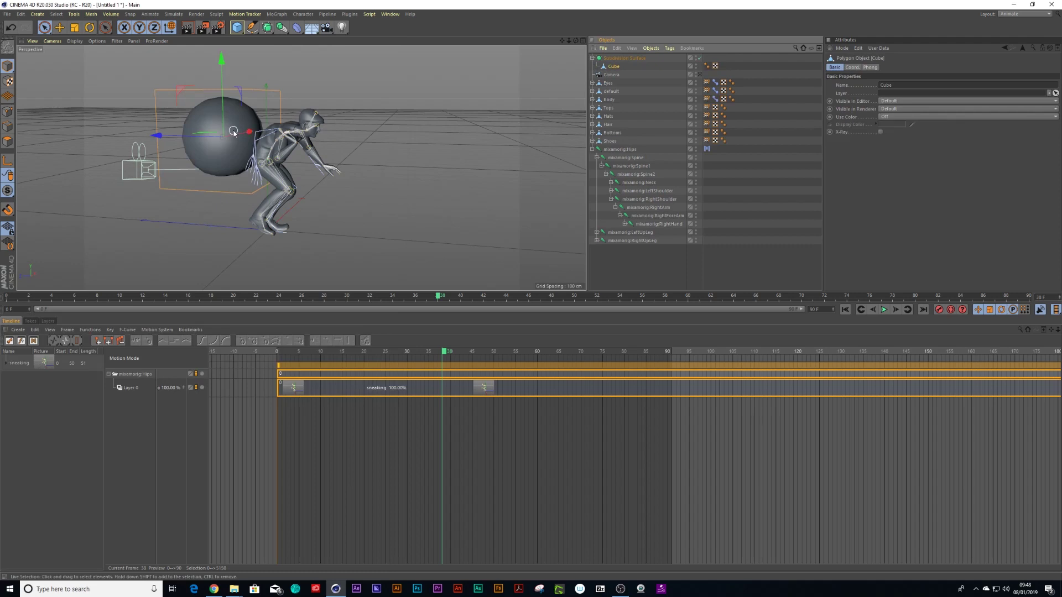
pyautogui.keyDown('alt'); pyautogui.moveTo(235, 129); pyautogui.dragTo(247, 128, button='right'); pyautogui.keyUp('alt')
# Step: Extrude the cube's face nearest the back and scale it down to taper the sack
pyautogui.press('q')
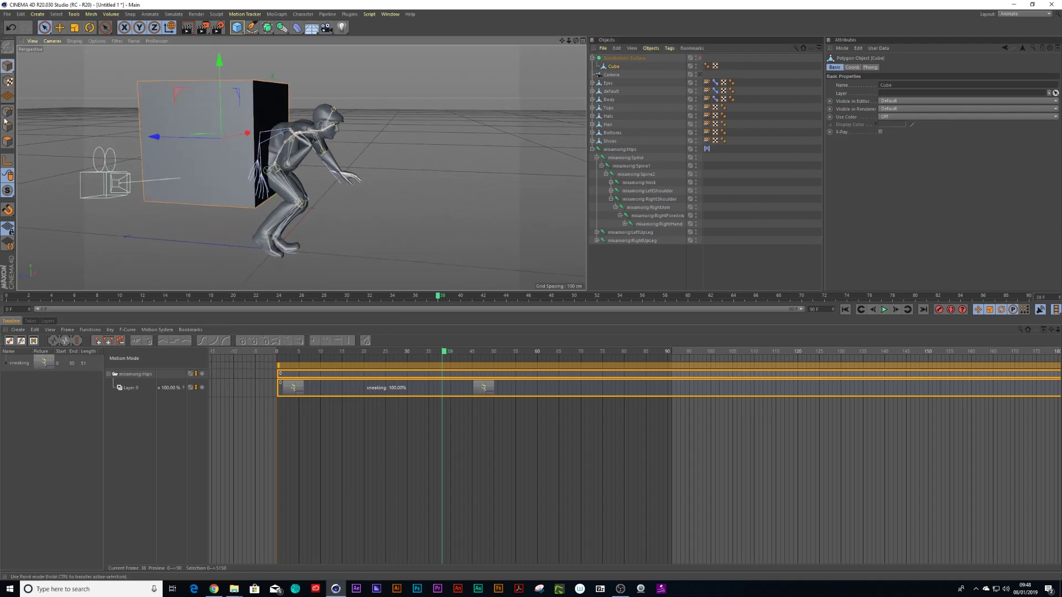
pyautogui.click(8, 143)
pyautogui.click(272, 108)
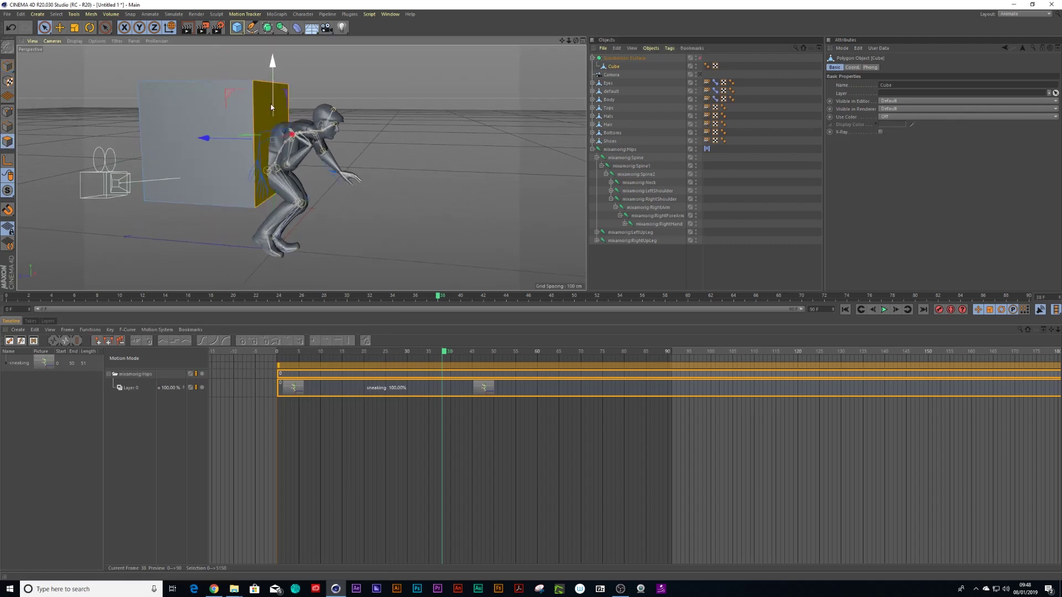
pyautogui.press('q')
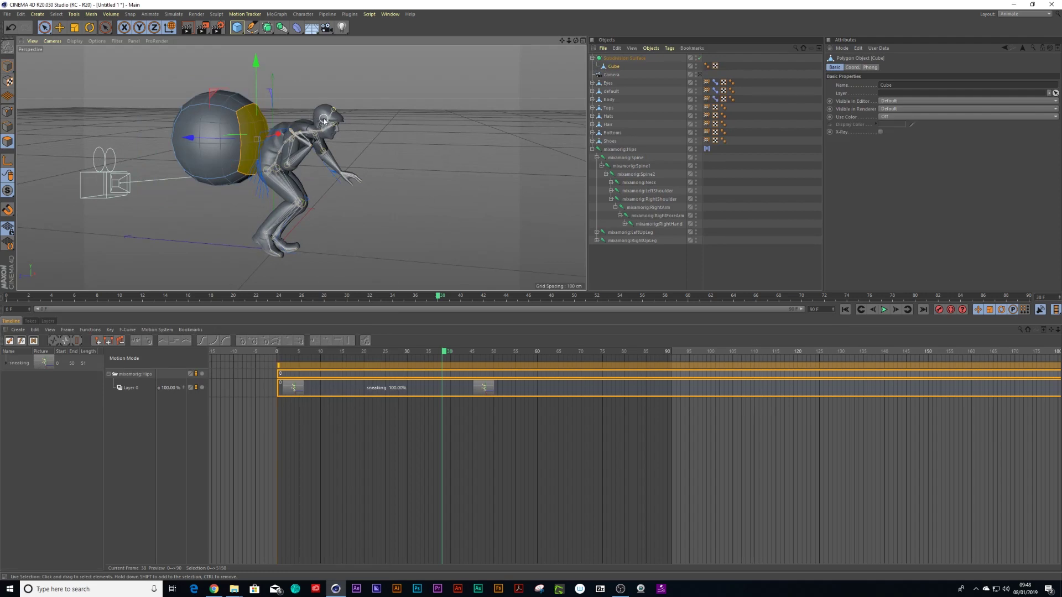
pyautogui.press('d')
pyautogui.moveTo(303, 117)
pyautogui.mouseDown()
pyautogui.moveTo(327, 117)
pyautogui.moveTo(309, 120)
pyautogui.mouseUp()
pyautogui.press('t')
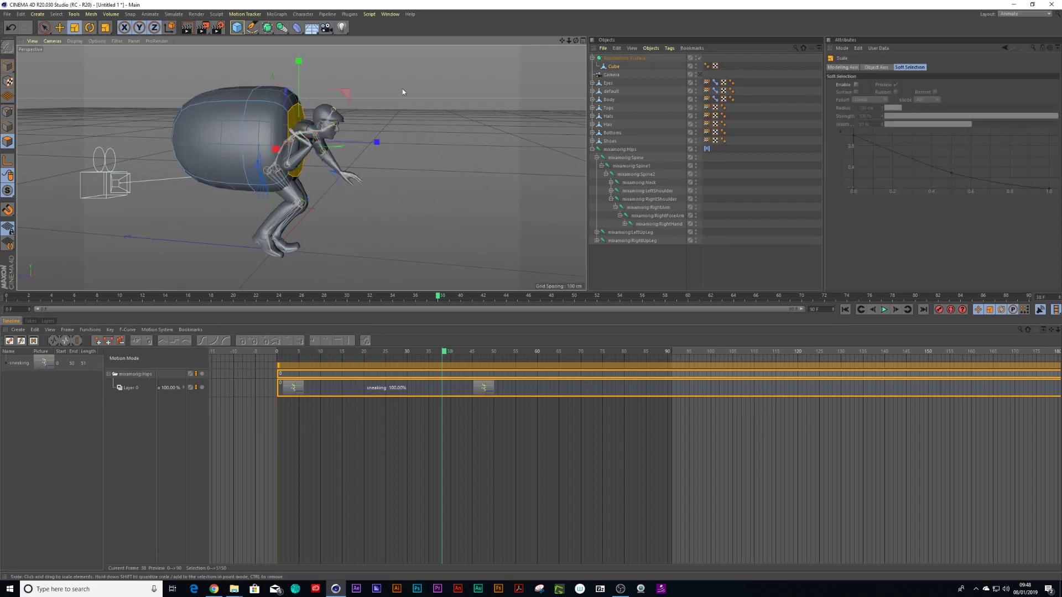
pyautogui.moveTo(403, 89); pyautogui.dragTo(161, 179)
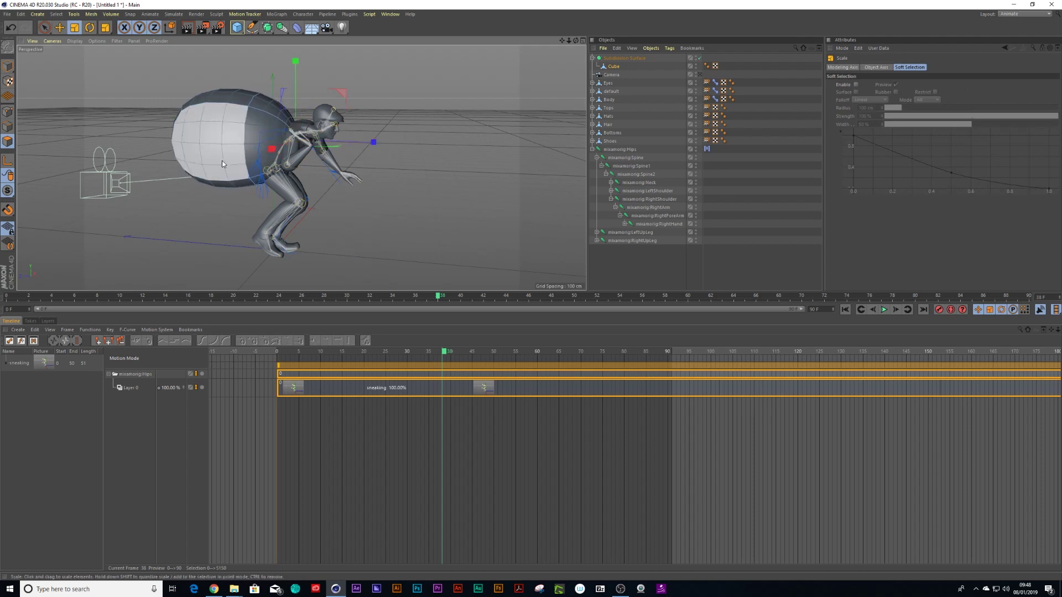
# Step: Shift the sack's end face about 10 cm in depth, 71 cm up and 80 cm left
pyautogui.press('q')
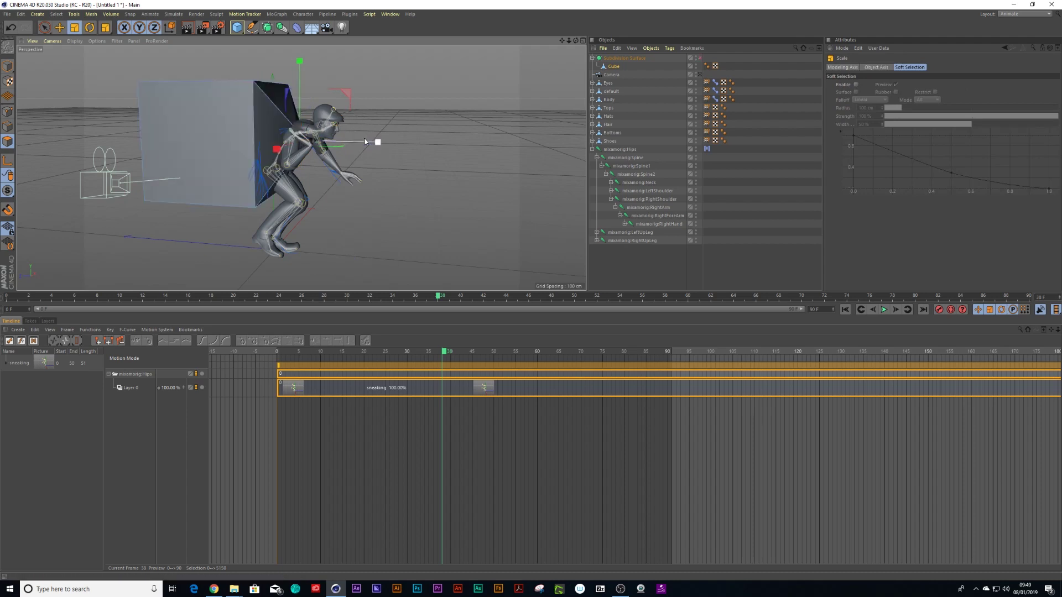
pyautogui.press('space')
pyautogui.moveTo(231, 139); pyautogui.dragTo(271, 142)
pyautogui.press('q')
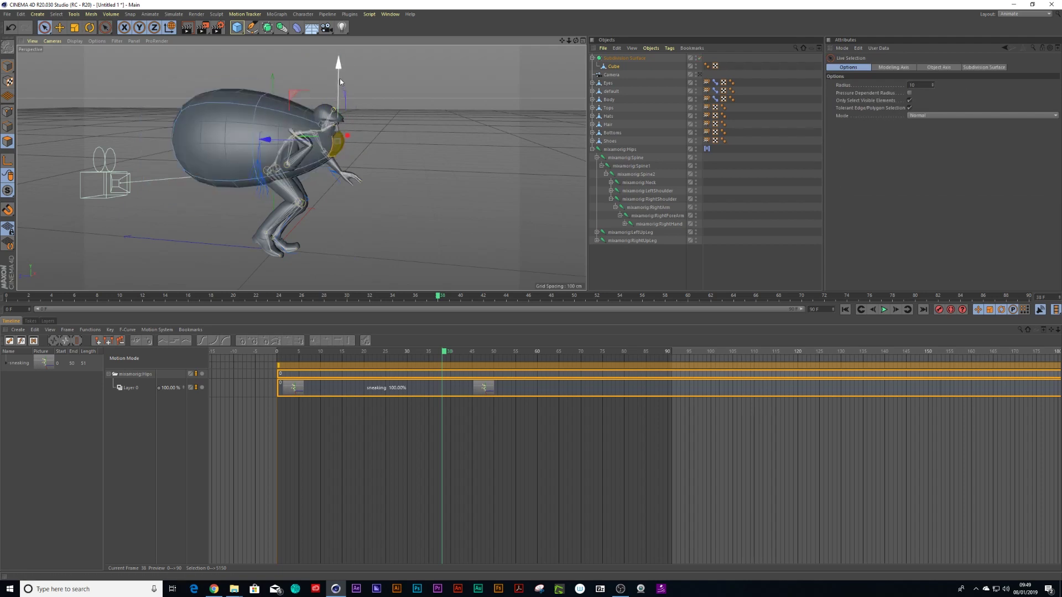
pyautogui.moveTo(340, 79); pyautogui.dragTo(339, 39)
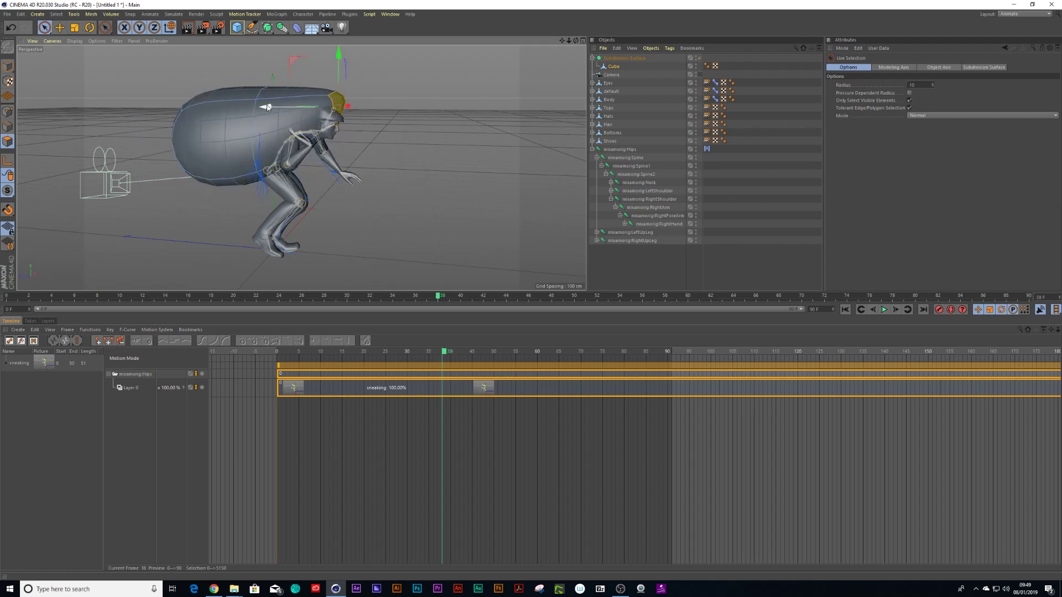
pyautogui.moveTo(267, 108); pyautogui.dragTo(223, 113)
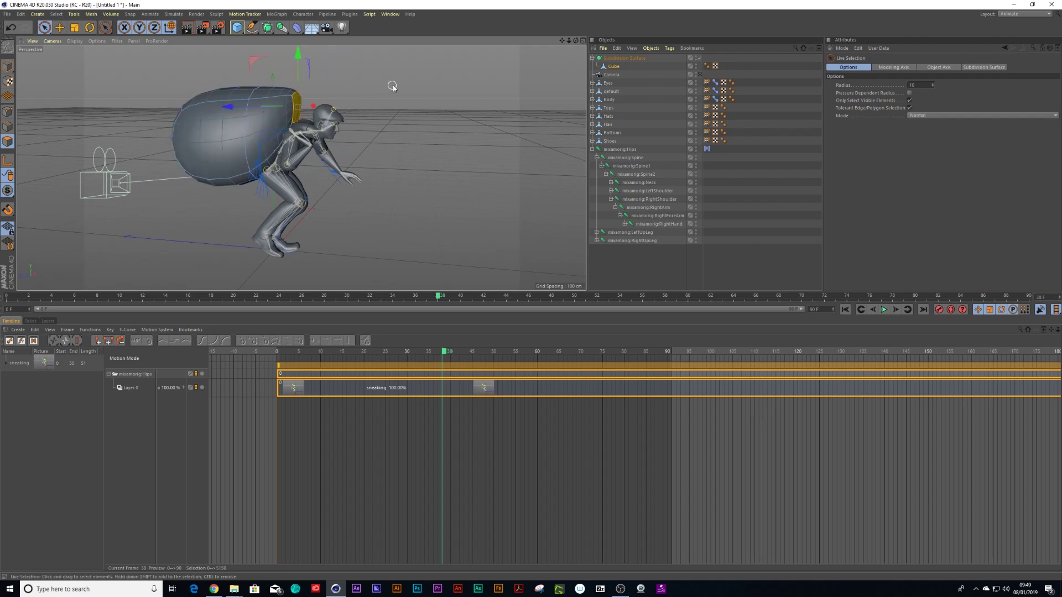
pyautogui.press('t')
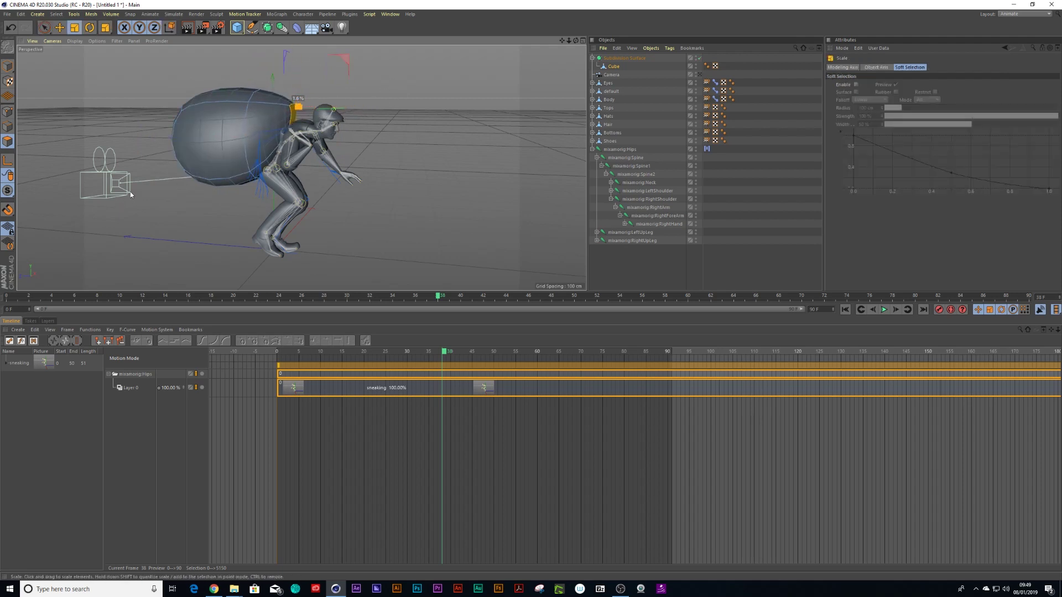
# Step: Try an extrusion of the sack's end faces, undo it, and enlarge the end faces slightly
pyautogui.rightClick(270, 137)
pyautogui.click(289, 232)
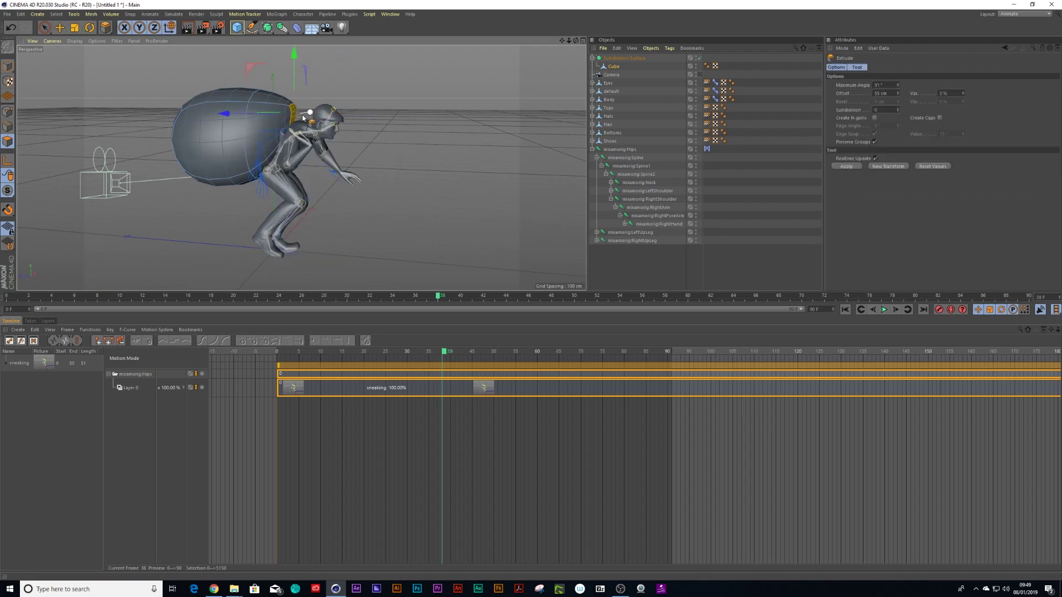
pyautogui.moveTo(302, 118); pyautogui.dragTo(307, 118)
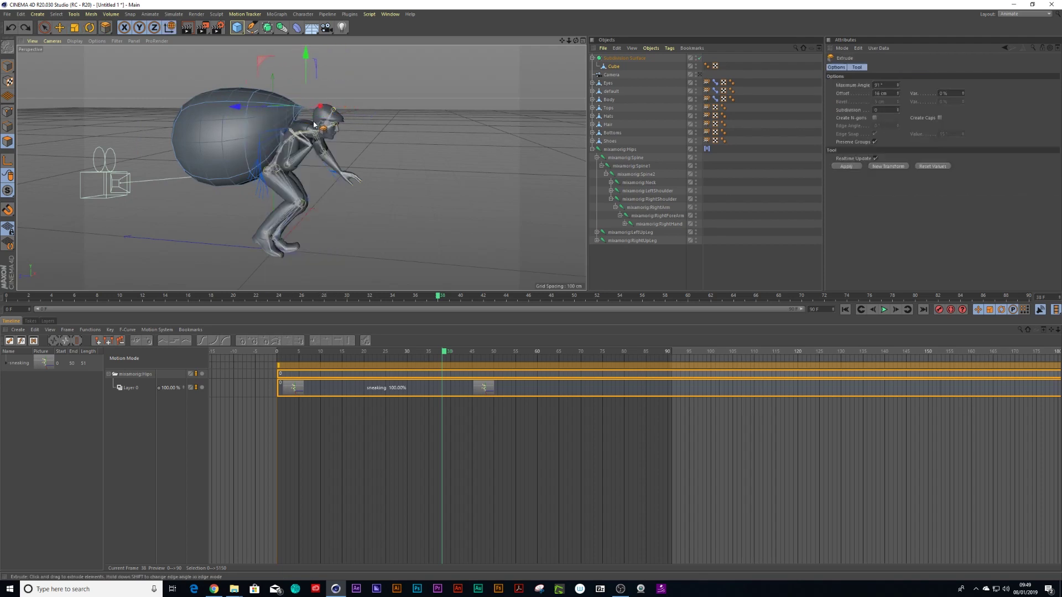
pyautogui.hotkey('ctrl', 'z')
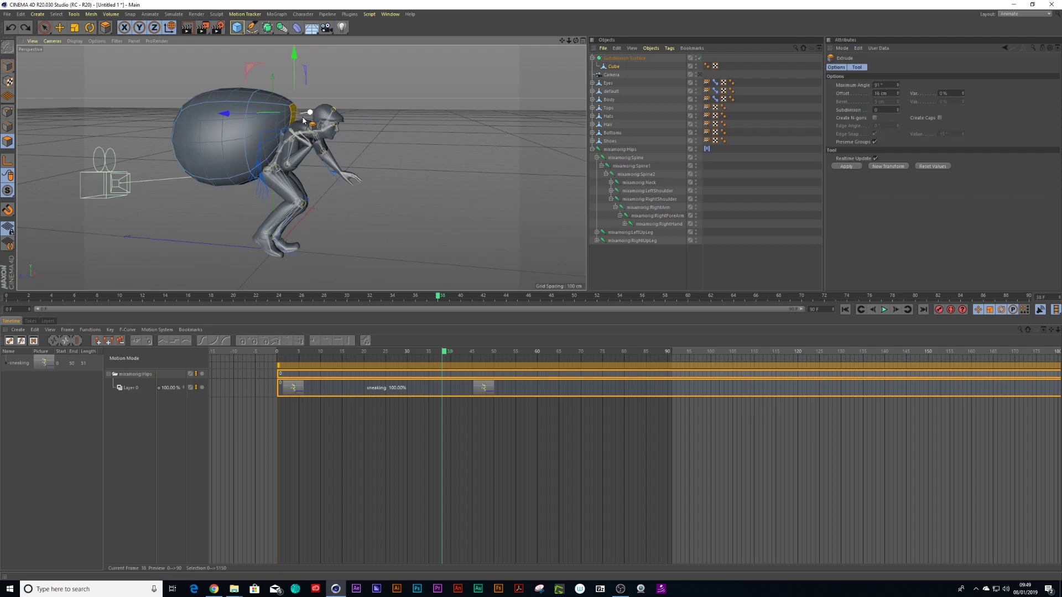
pyautogui.rightClick(303, 119)
pyautogui.click(302, 118)
pyautogui.press('t')
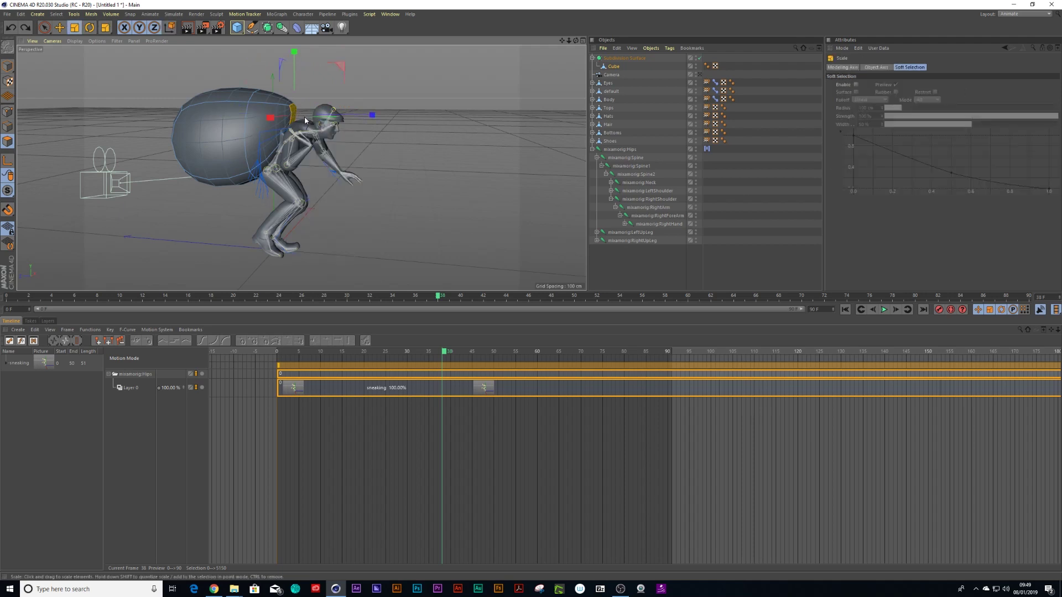
pyautogui.moveTo(340, 116); pyautogui.dragTo(337, 118)
# Step: Extrude the sack's end faces by 41 cm, undoing a follow-up scale to about 110%
pyautogui.press('m')
pyautogui.press('t')
pyautogui.moveTo(304, 122); pyautogui.dragTo(326, 121)
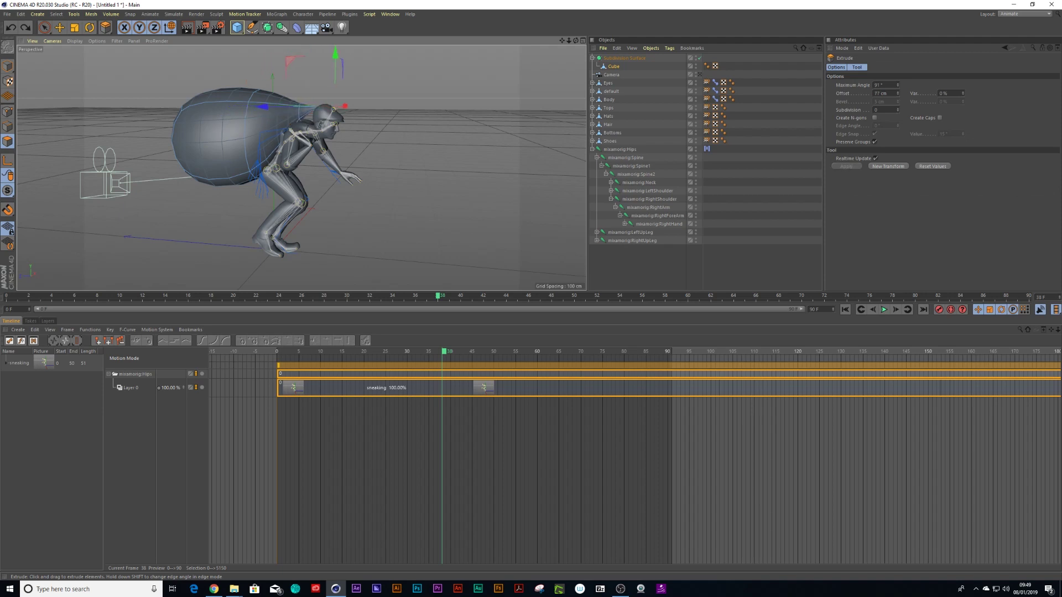
pyautogui.press('t')
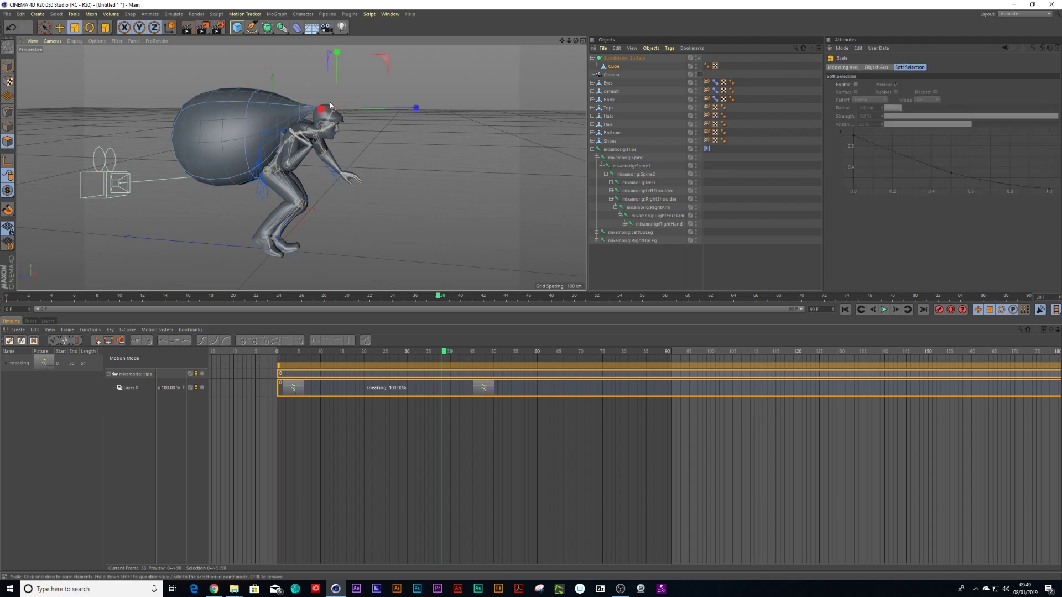
pyautogui.moveTo(369, 92); pyautogui.dragTo(365, 94)
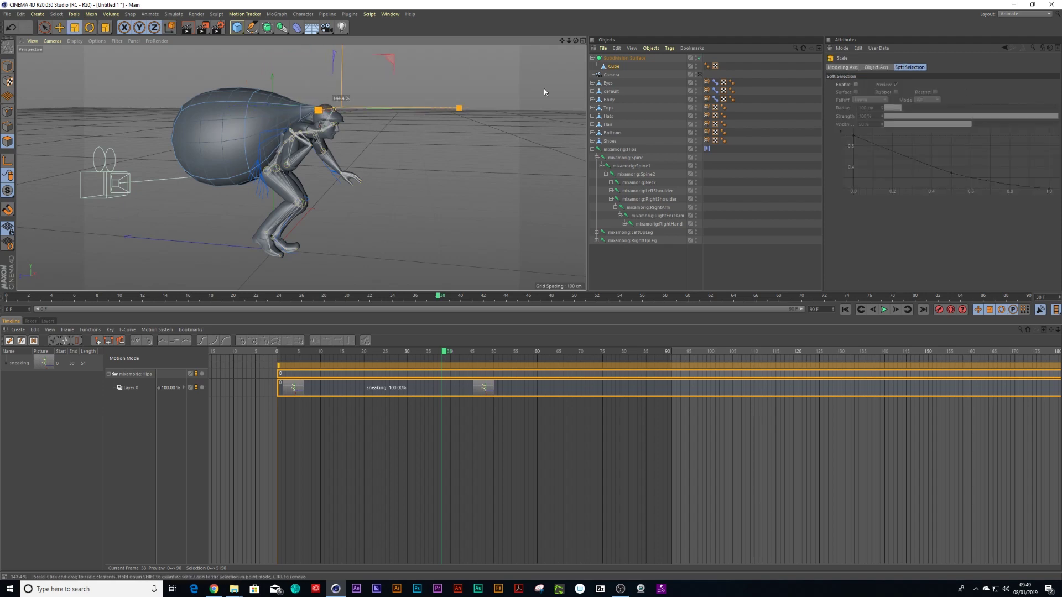
pyautogui.hotkey('ctrl', 'z')
pyautogui.hotkey('ctrl', 'z')
pyautogui.hotkey('ctrl', 'z')
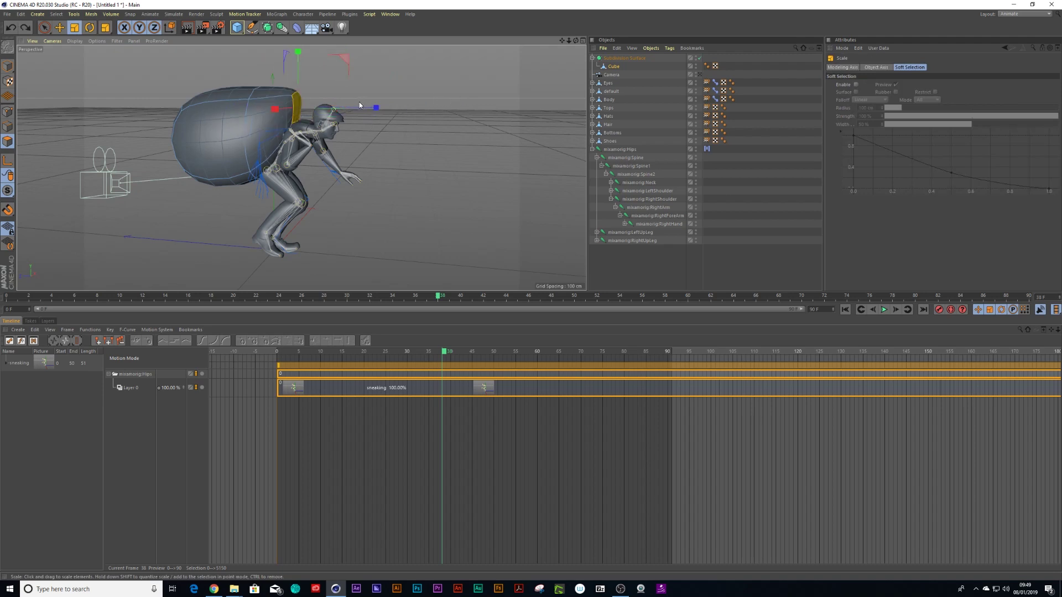
# Step: Extrude the end faces 60 cm toward the head and move them down about 30 cm
pyautogui.press('m')
pyautogui.press('t')
pyautogui.moveTo(340, 103); pyautogui.dragTo(373, 104)
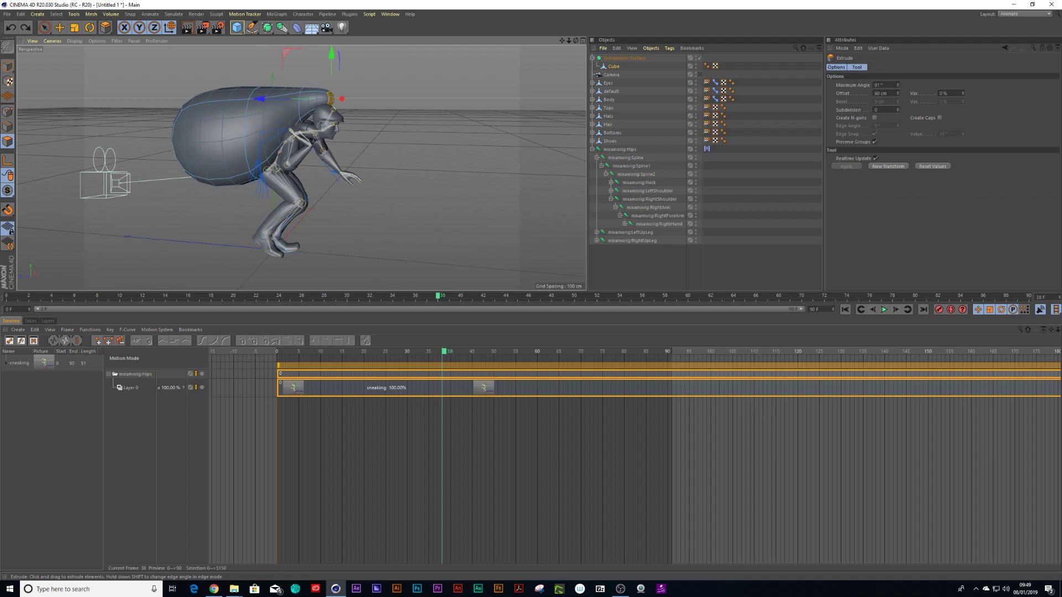
pyautogui.press('space')
pyautogui.press('space')
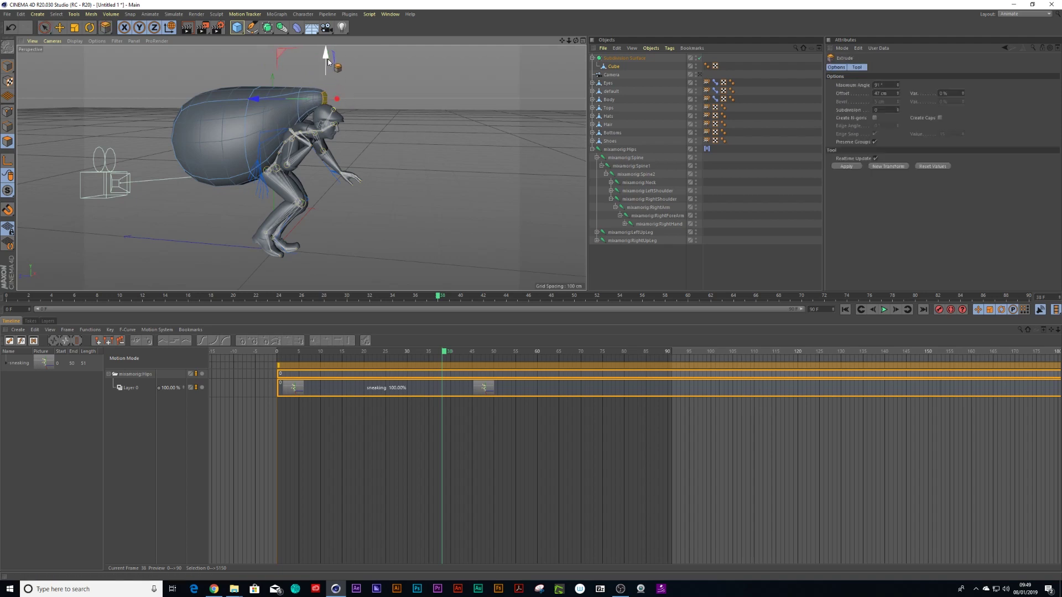
pyautogui.press('space')
pyautogui.moveTo(327, 55); pyautogui.dragTo(324, 73)
pyautogui.scroll(2, 310, 89)
# Step: Select the top face of the bag's neck and lower it
pyautogui.keyDown('alt'); pyautogui.moveTo(310, 89); pyautogui.dragTo(336, 122, button='middle'); pyautogui.keyUp('alt')
pyautogui.click(313, 130)
pyautogui.moveTo(304, 65); pyautogui.dragTo(303, 78)
# Step: Turn off smoothing and select only the bag's Cube to inspect its cage
pyautogui.press('q')
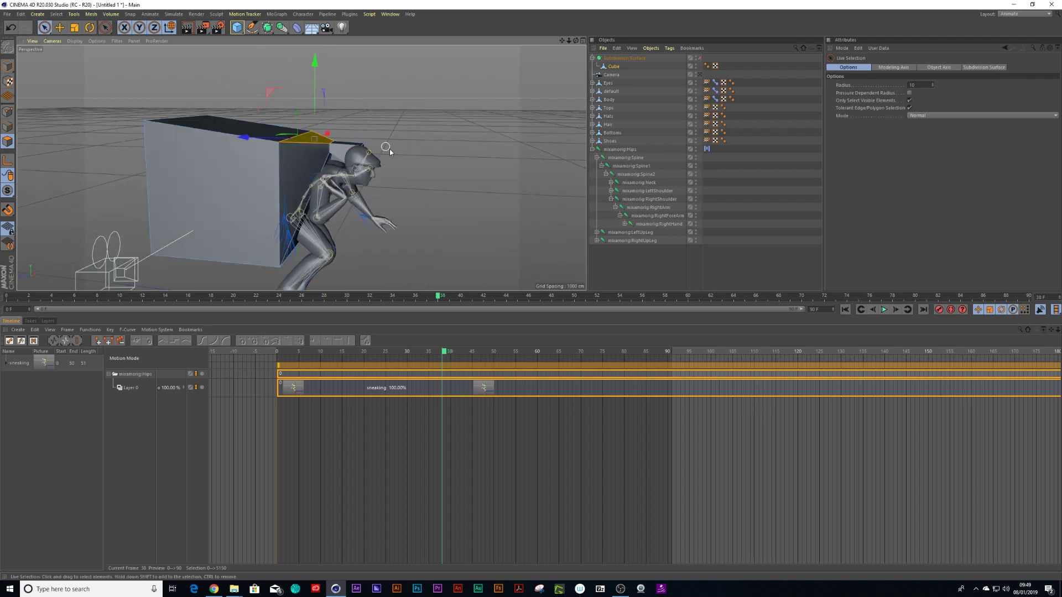
pyautogui.keyDown('alt'); pyautogui.moveTo(373, 151); pyautogui.dragTo(320, 150); pyautogui.keyUp('alt')
pyautogui.hotkey('ctrl', 'a')
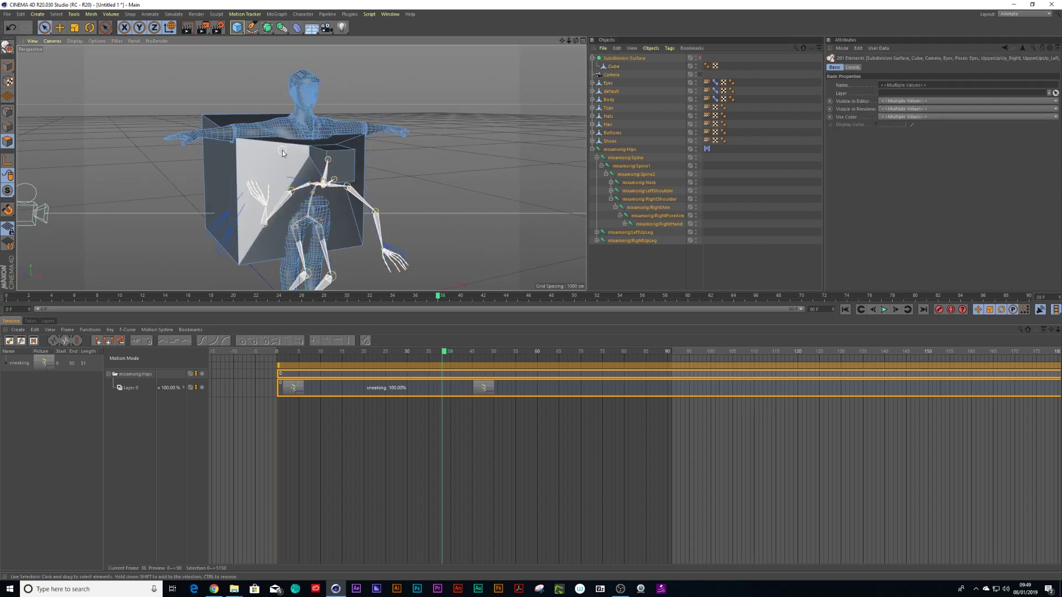
pyautogui.click(614, 67)
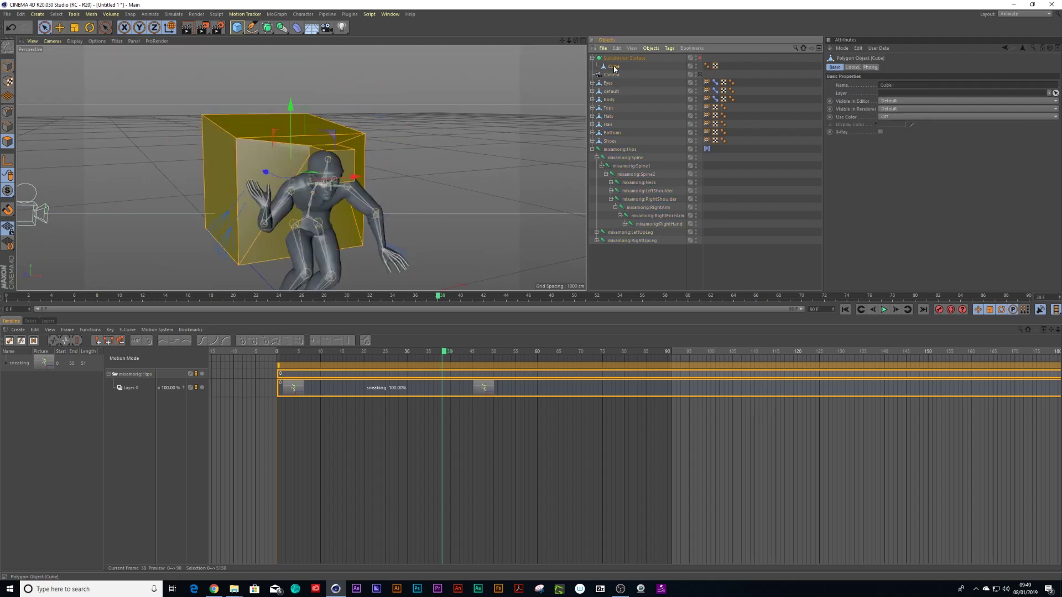
pyautogui.keyDown('alt'); pyautogui.moveTo(354, 179); pyautogui.dragTo(384, 168); pyautogui.keyUp('alt')
# Step: Turn smoothing back on, then lower a neck face and a neck edge slightly
pyautogui.press('q')
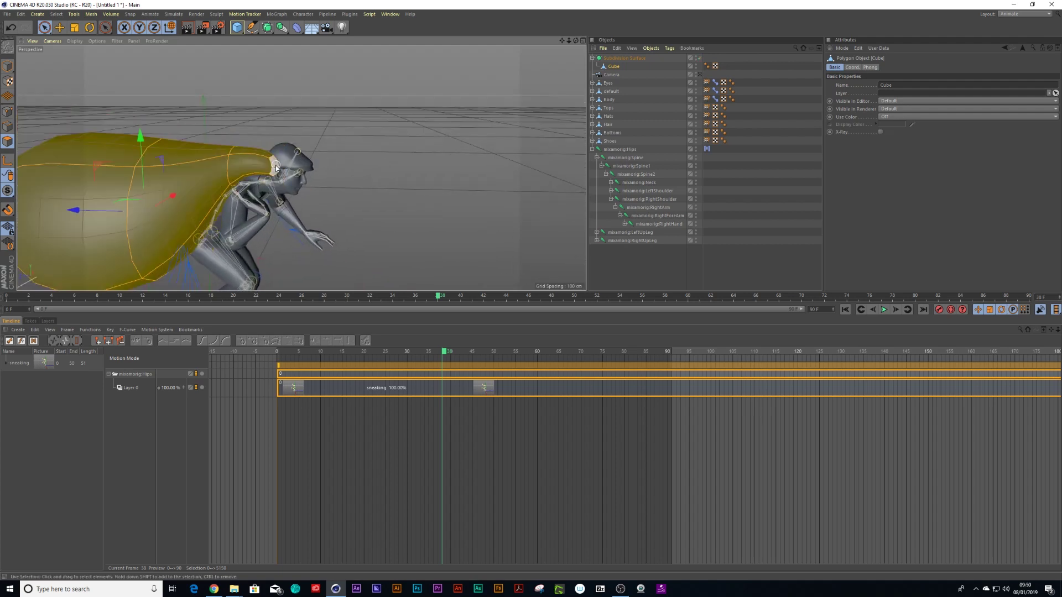
pyautogui.click(277, 167)
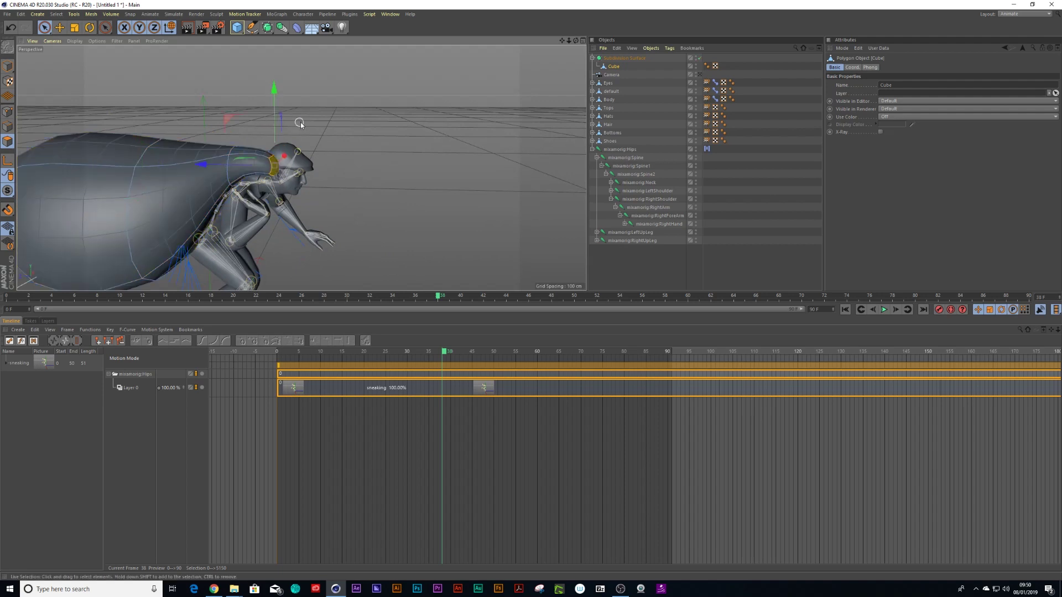
pyautogui.moveTo(271, 123); pyautogui.dragTo(272, 131)
pyautogui.click(8, 127)
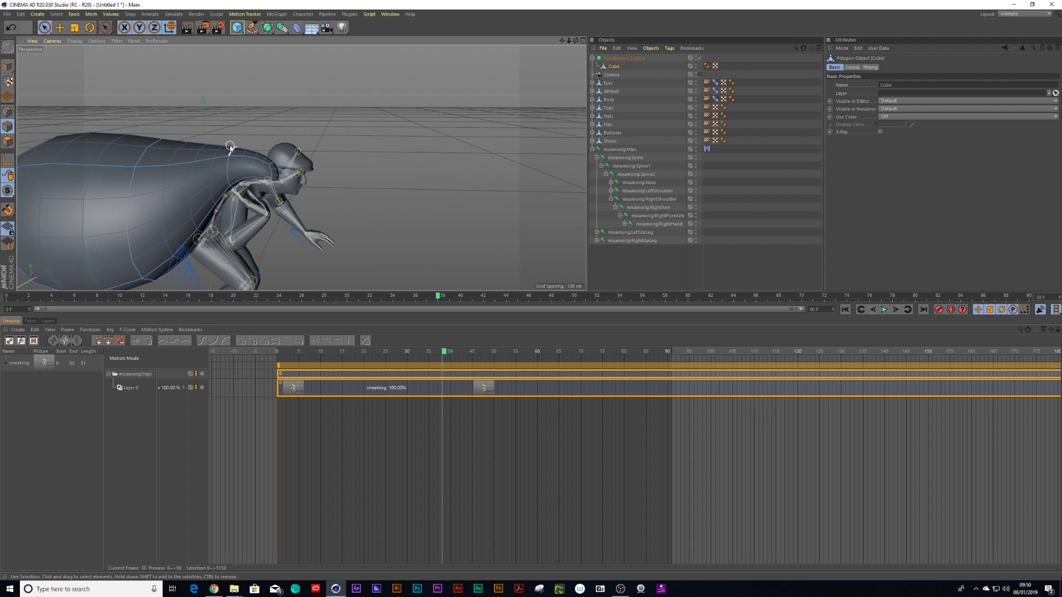
pyautogui.press('d')
pyautogui.press('space')
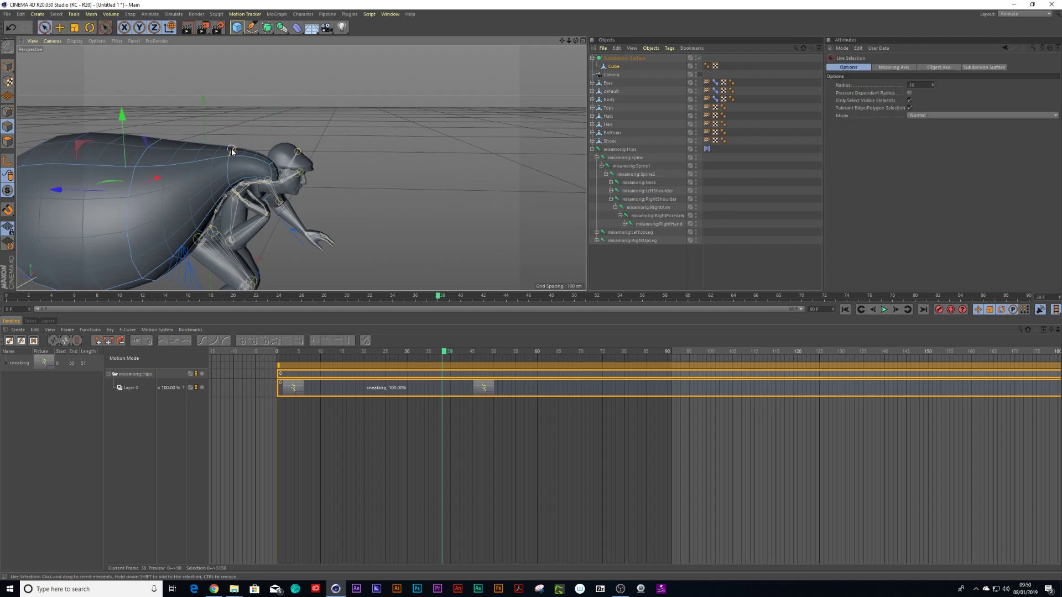
pyautogui.click(232, 151)
pyautogui.moveTo(232, 78); pyautogui.dragTo(231, 93)
# Step: Frame the feet and camera, then look through the scene camera
pyautogui.scroll(-2, 208, 109)
pyautogui.keyDown('alt'); pyautogui.moveTo(202, 122); pyautogui.dragTo(315, 66, button='middle'); pyautogui.keyUp('alt')
pyautogui.scroll(-1, 289, 97)
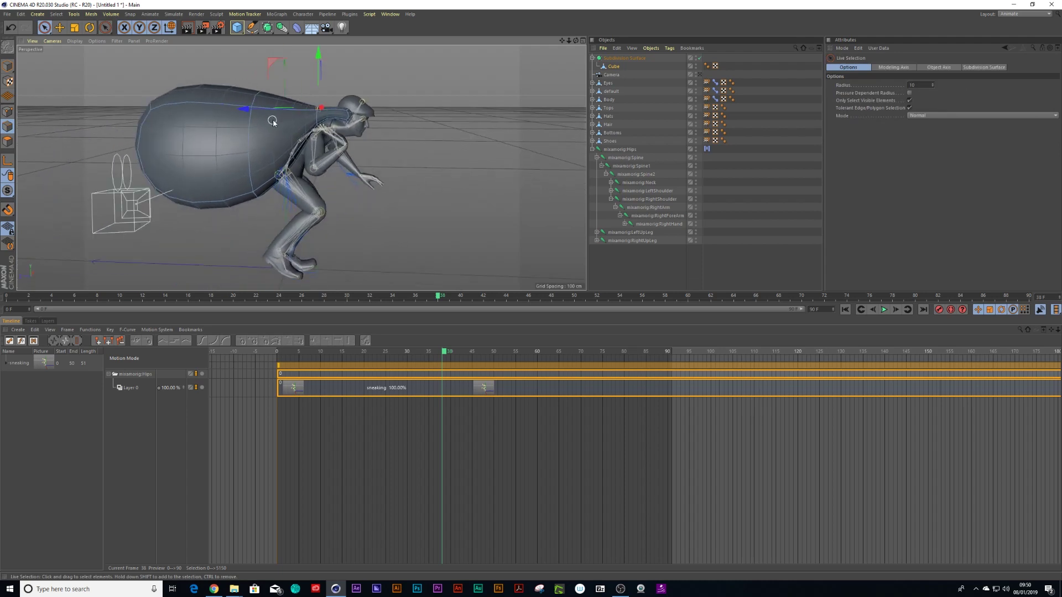
pyautogui.scroll(1, 272, 120)
pyautogui.click(698, 75)
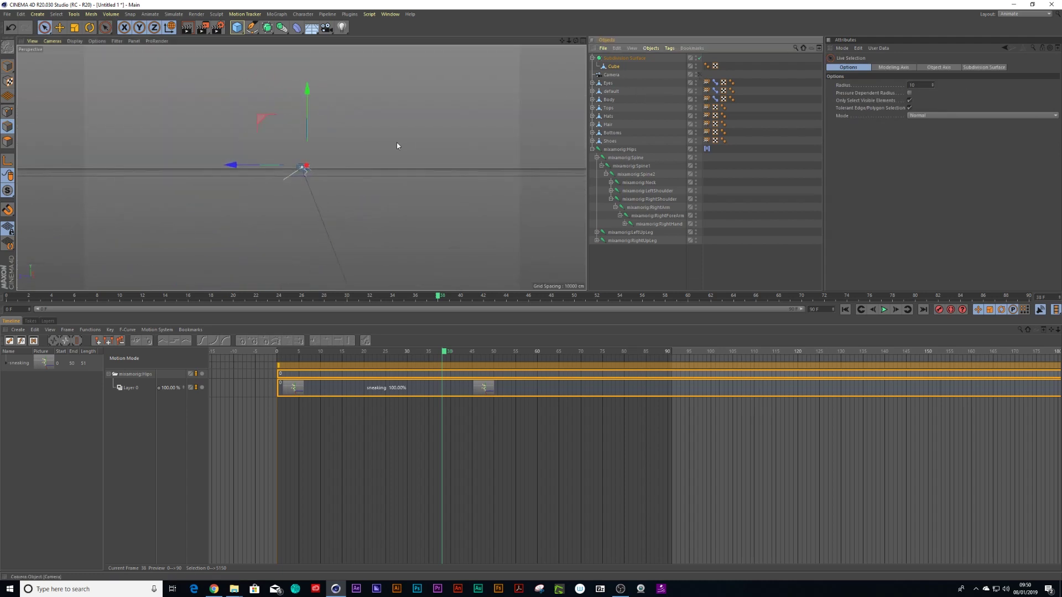
# Step: Frame the character in Left view, play the sneaking animation with F8, and pause at frame 55
pyautogui.press('F3')
pyautogui.scroll(-1, 415, 161)
pyautogui.keyDown('alt'); pyautogui.moveTo(432, 161); pyautogui.dragTo(396, 162, button='middle'); pyautogui.keyUp('alt')
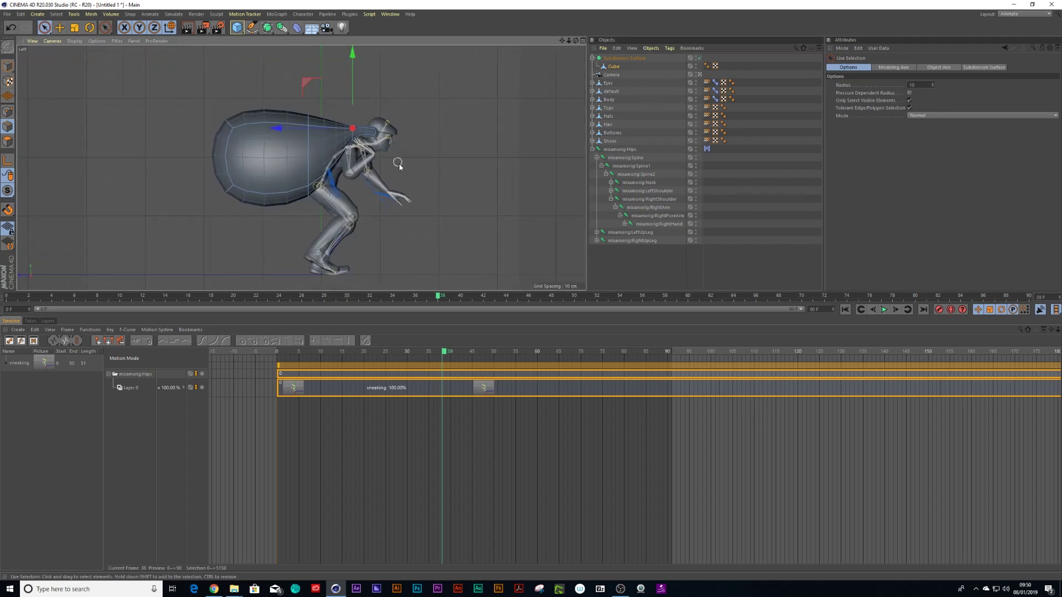
pyautogui.press('F8')
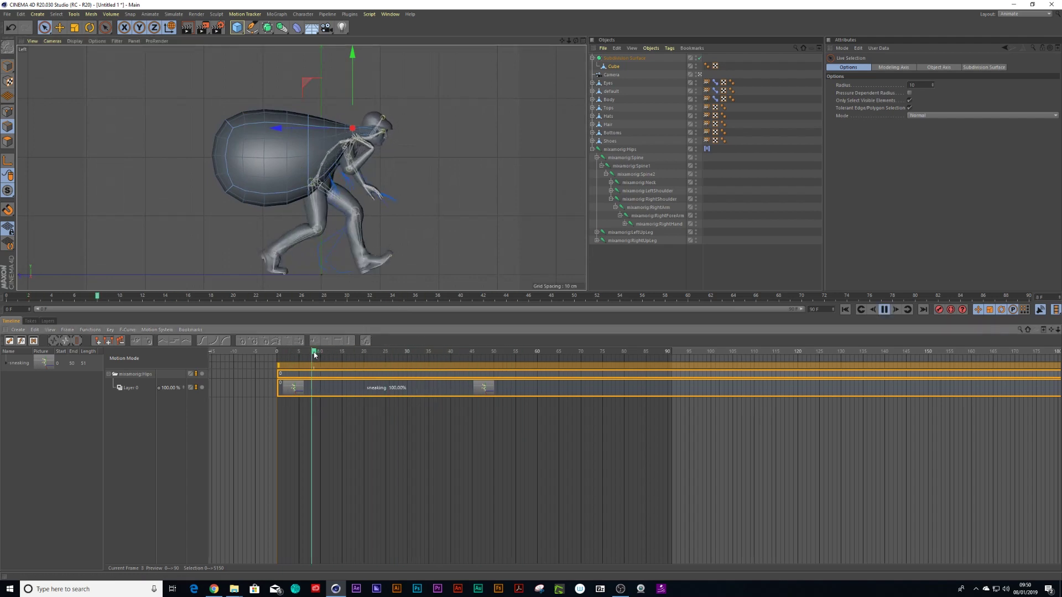
pyautogui.click(883, 309)
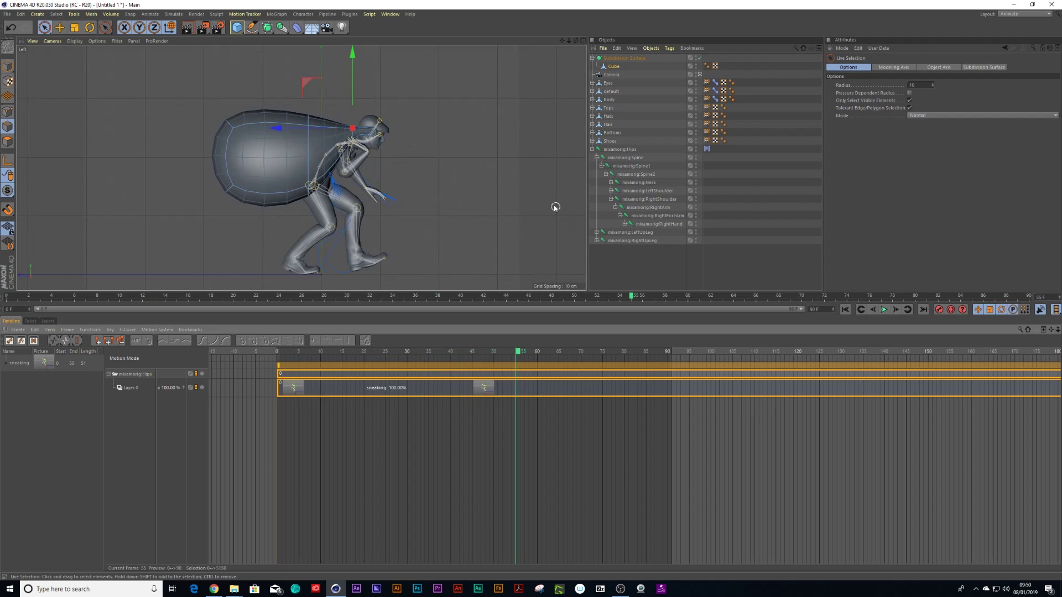
pyautogui.click(8, 141)
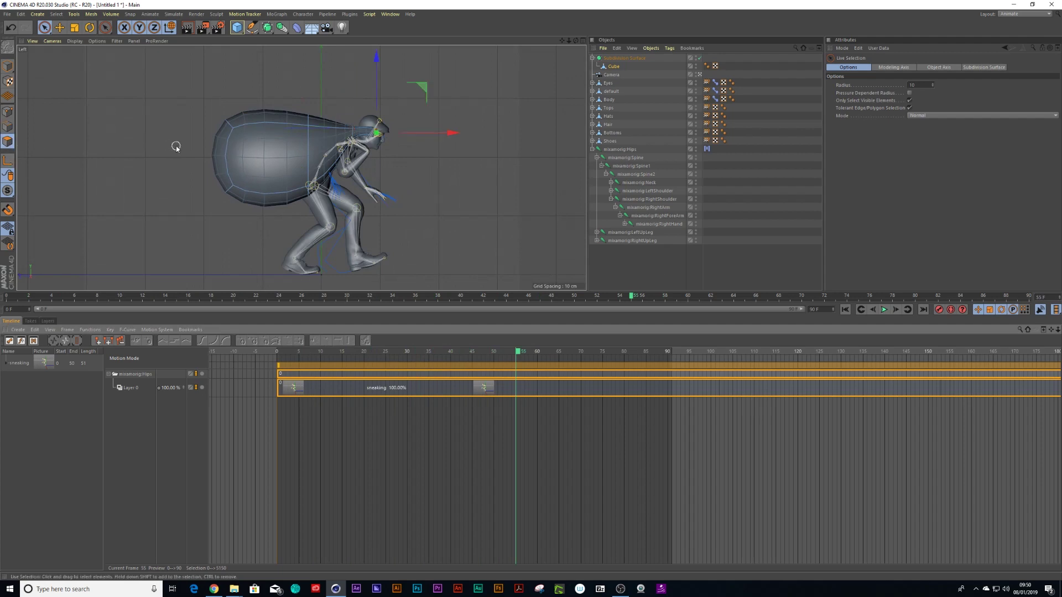
# Step: Lower the bag's rear faces, shift them toward the character, and tilt them about 11.7°
pyautogui.moveTo(214, 160); pyautogui.dragTo(219, 137)
pyautogui.moveTo(227, 84); pyautogui.dragTo(226, 104)
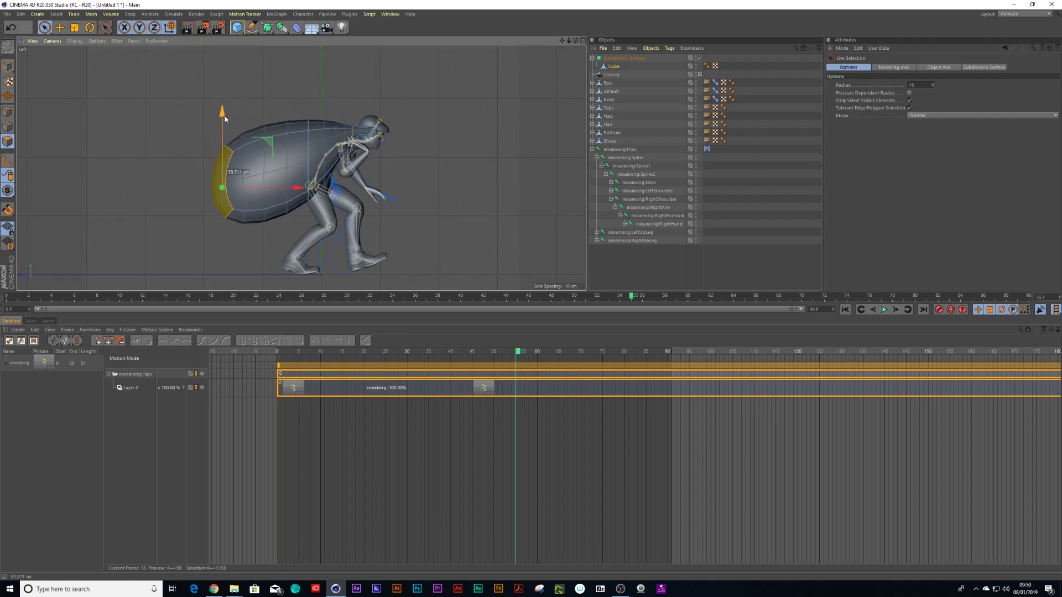
pyautogui.moveTo(299, 176); pyautogui.dragTo(326, 176)
pyautogui.press('r')
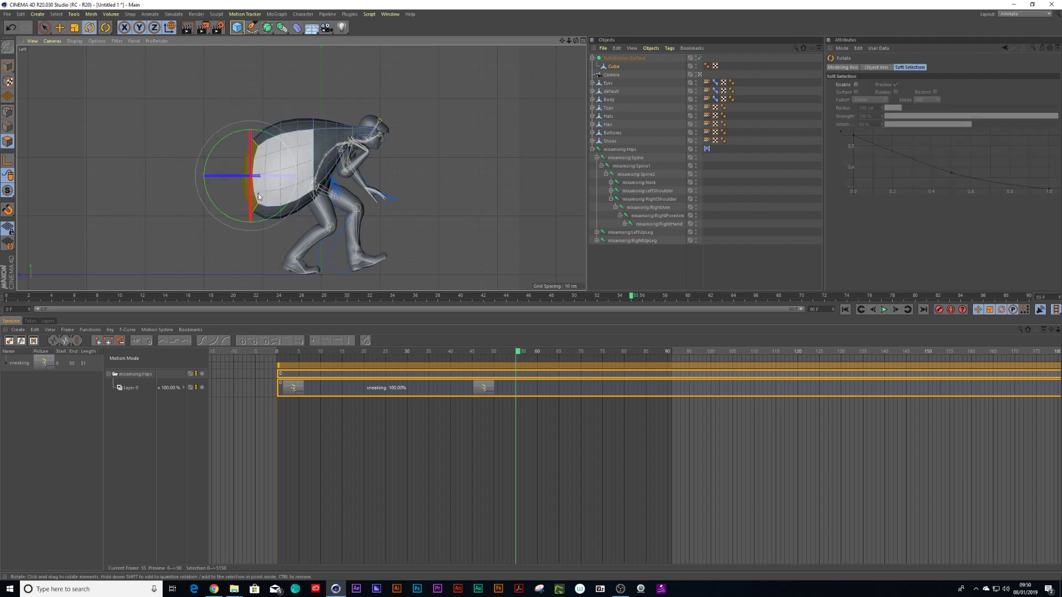
pyautogui.moveTo(258, 193); pyautogui.dragTo(279, 215)
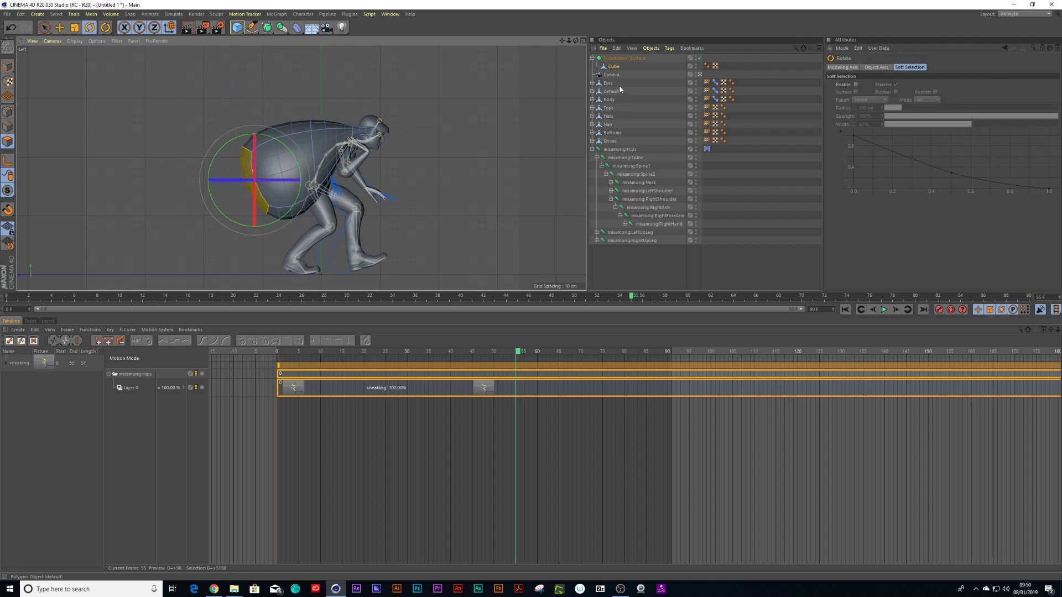
pyautogui.click(618, 58)
pyautogui.click(615, 67)
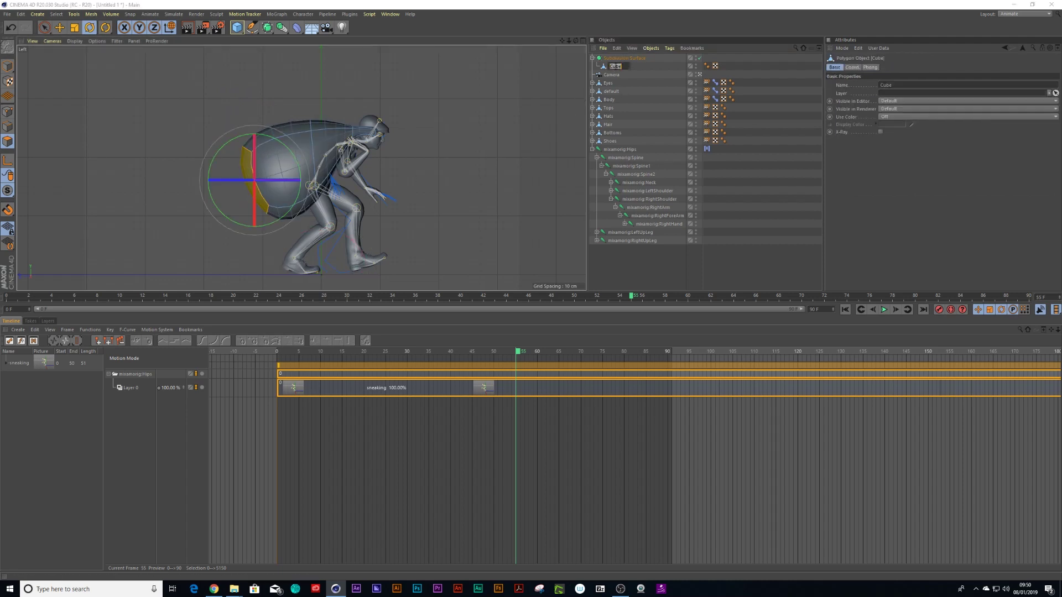
# Step: Rename the Cube to 'bag' and its Subdivision Surface to 'bag sub'
pyautogui.write('bag')
pyautogui.press('Return')
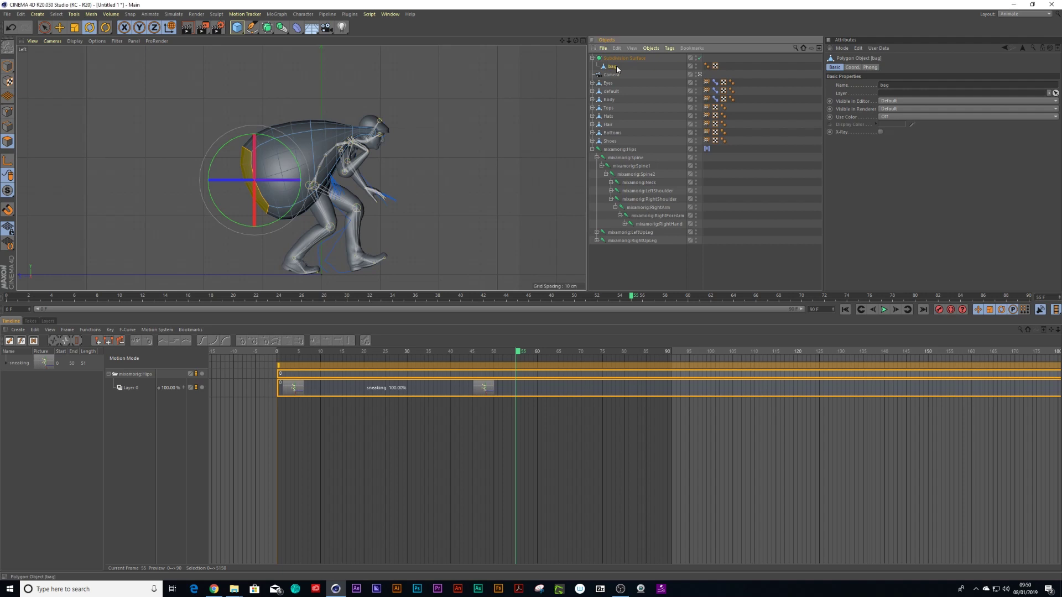
pyautogui.doubleClick(623, 58)
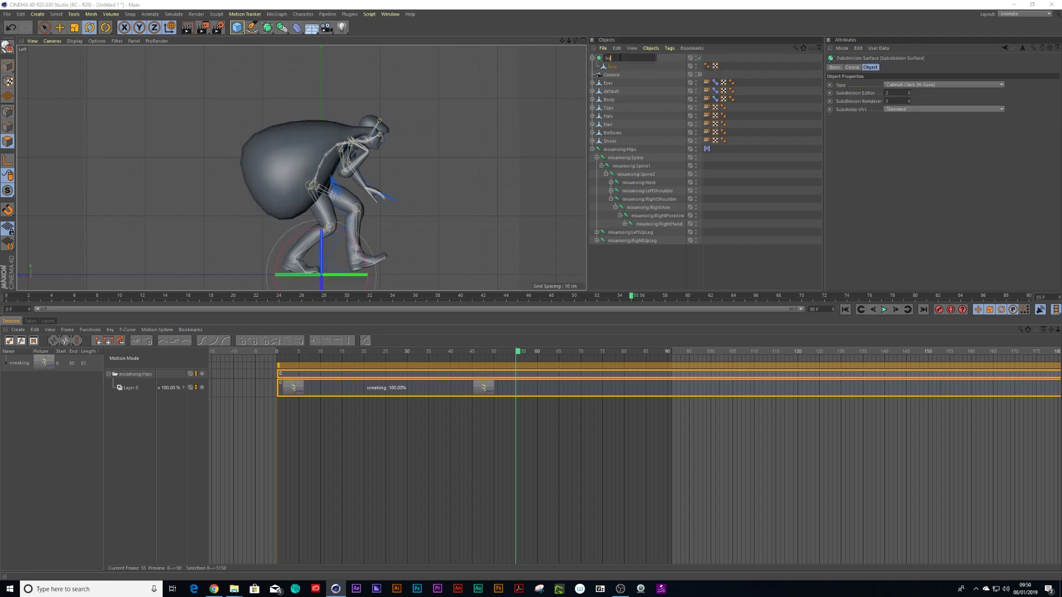
pyautogui.write('bag sub')
pyautogui.press('Return')
# Step: Parent 'bag sub' under the mixamorig:RightHand joint and play the animation to check it
pyautogui.click(654, 208)
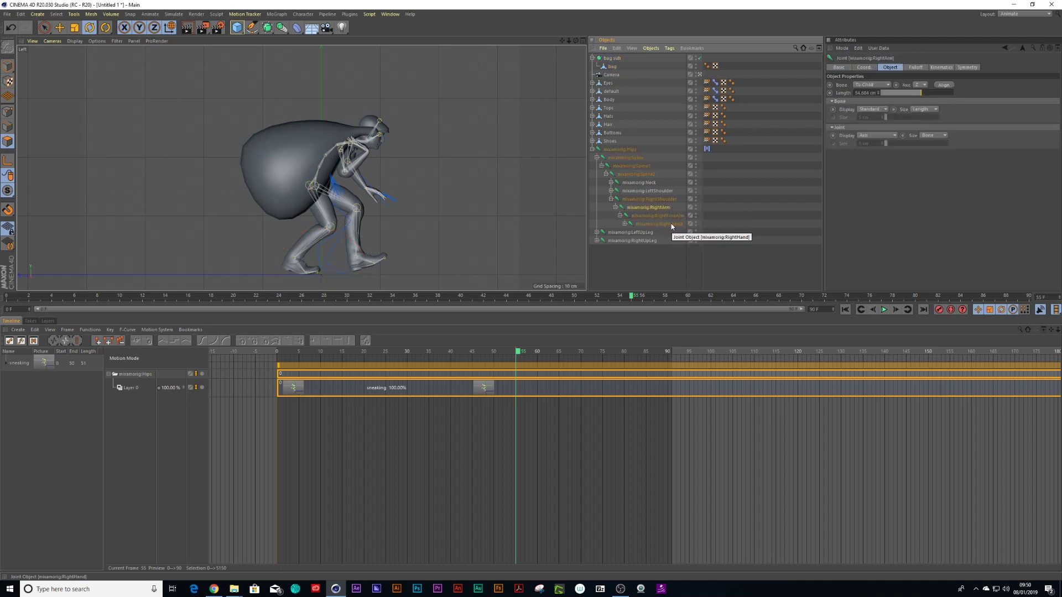
pyautogui.click(637, 224)
pyautogui.click(625, 225)
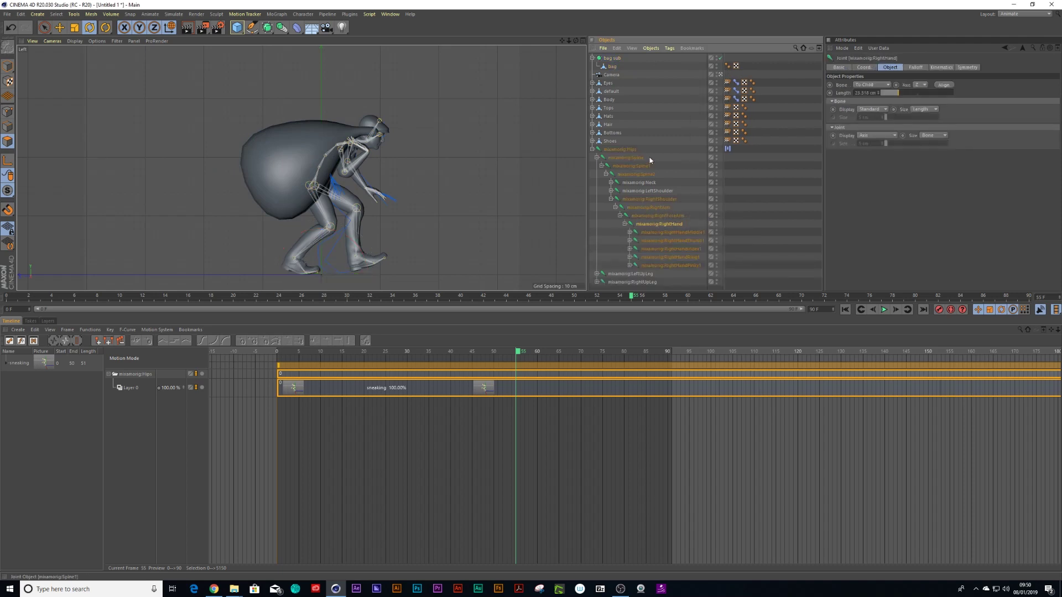
pyautogui.click(610, 59)
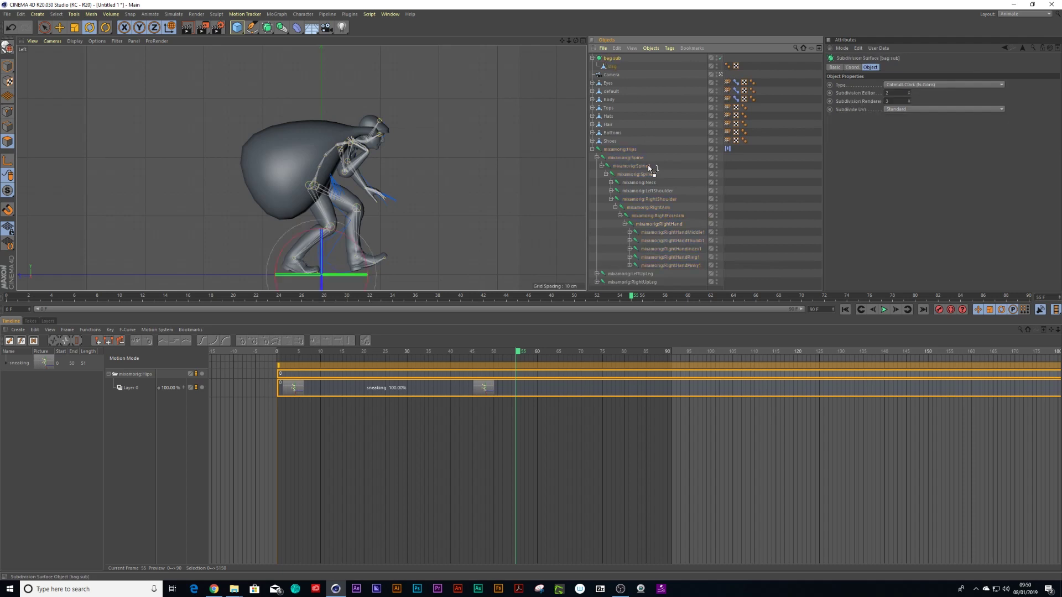
pyautogui.moveTo(644, 228); pyautogui.dragTo(644, 226)
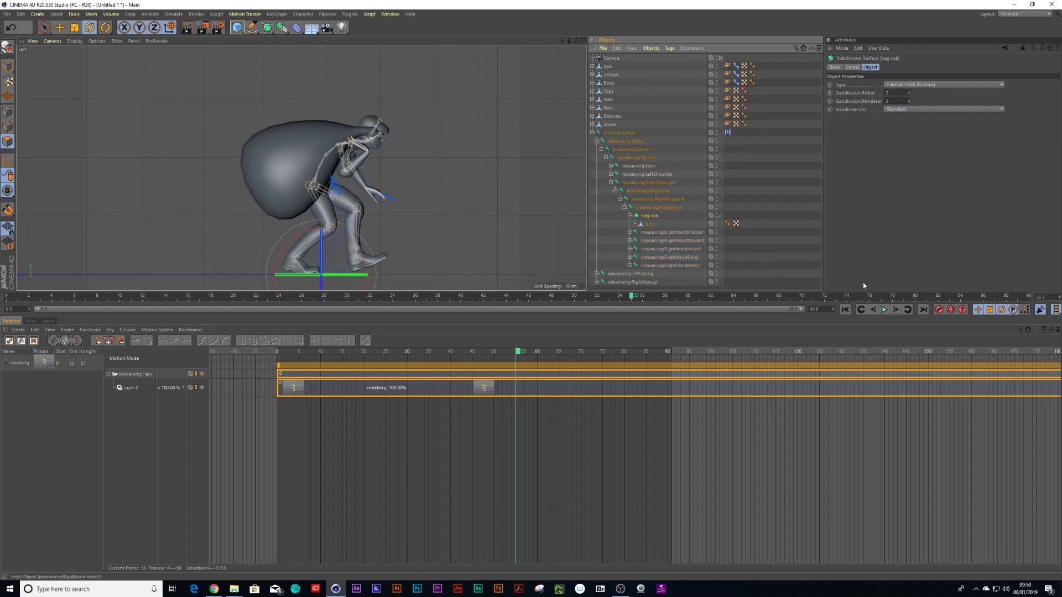
pyautogui.click(887, 310)
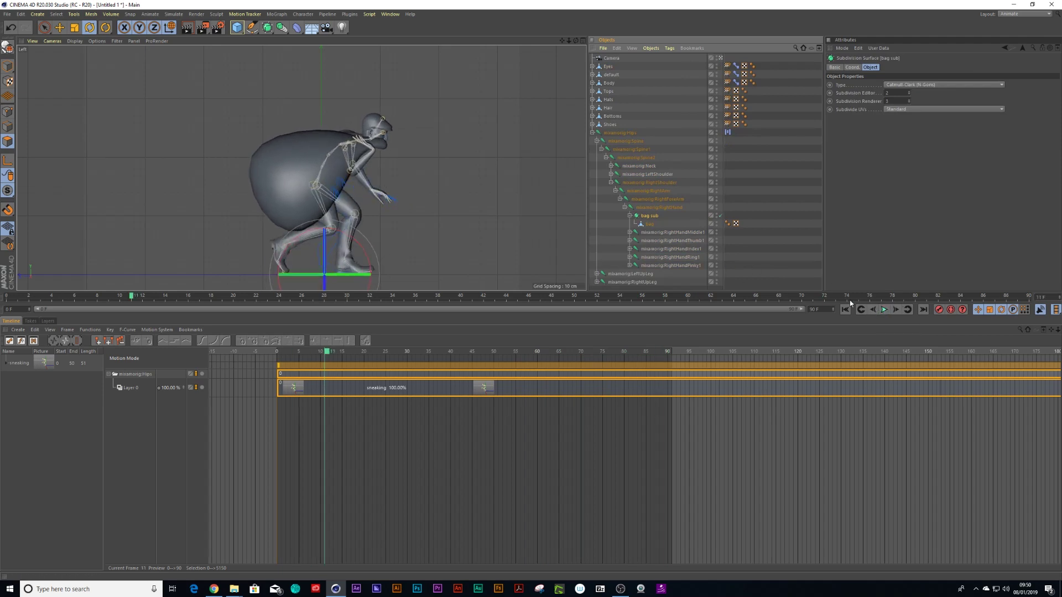
pyautogui.click(885, 310)
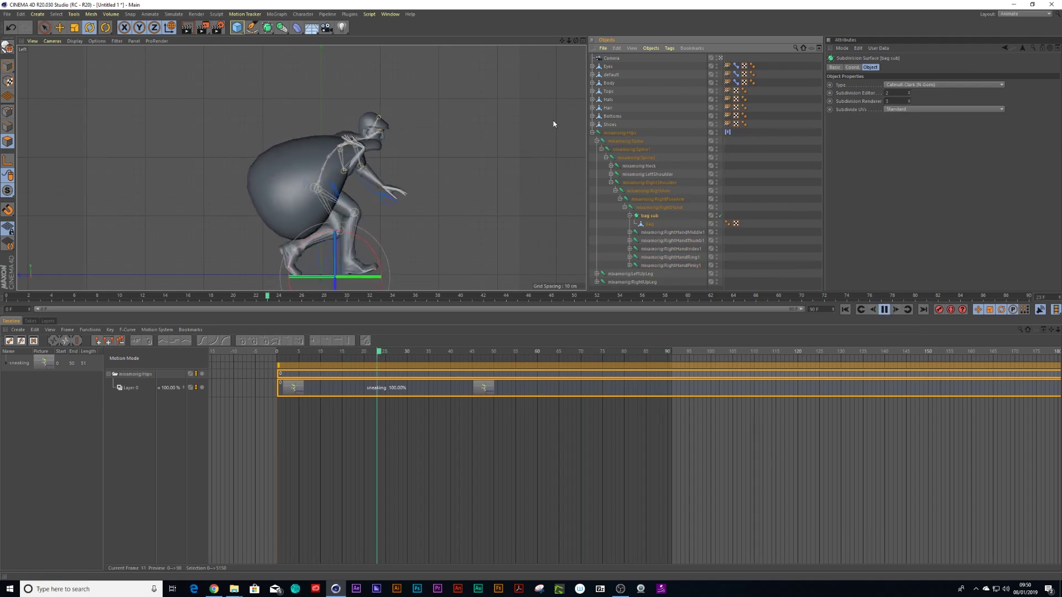
pyautogui.click(646, 224)
pyautogui.press('space')
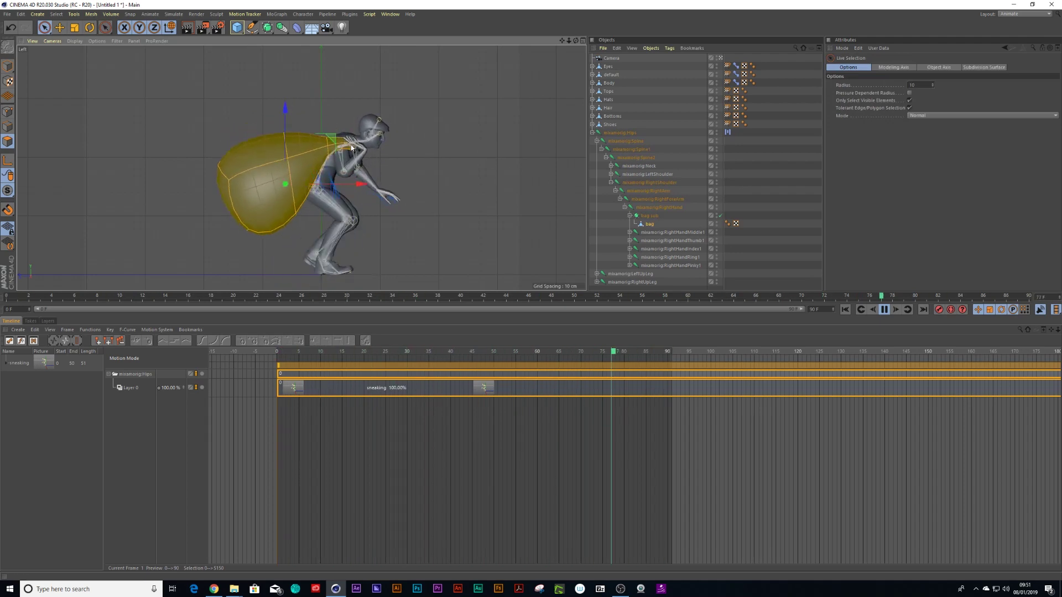
# Step: Stop playback and group Eyes through mixamorig:Hips into a Null renamed 'man'
pyautogui.click(593, 133)
pyautogui.click(884, 310)
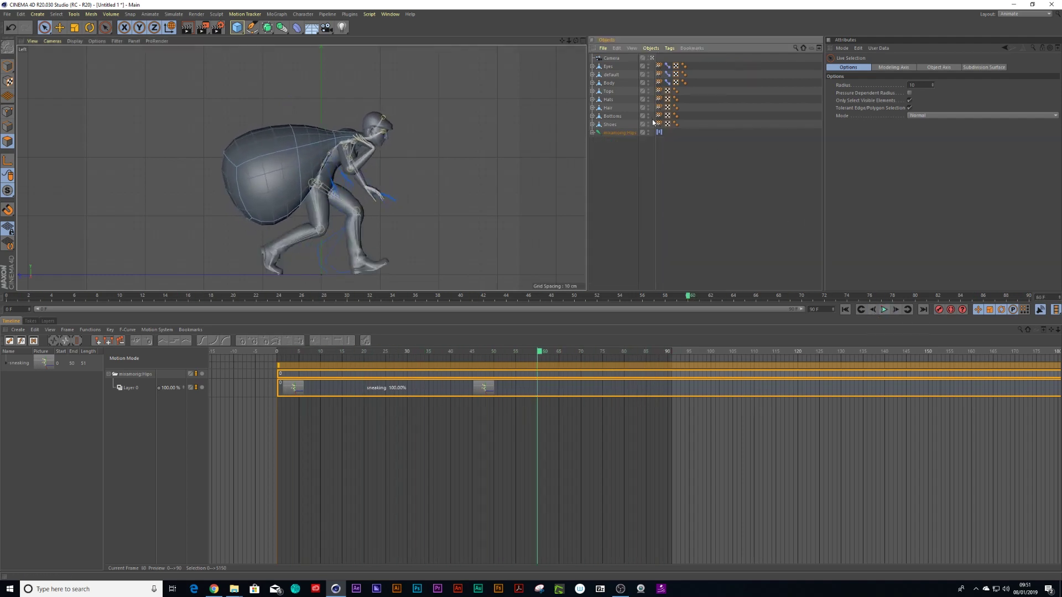
pyautogui.click(608, 67)
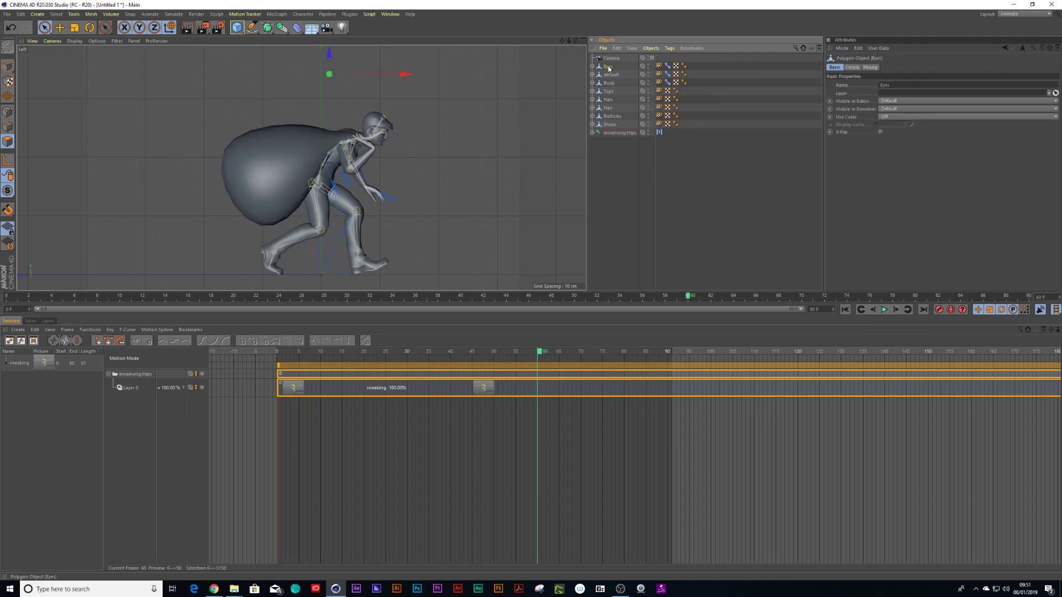
pyautogui.keyDown('shift'); pyautogui.click(614, 132); pyautogui.keyUp('shift')
pyautogui.hotkey('alt', 'g')
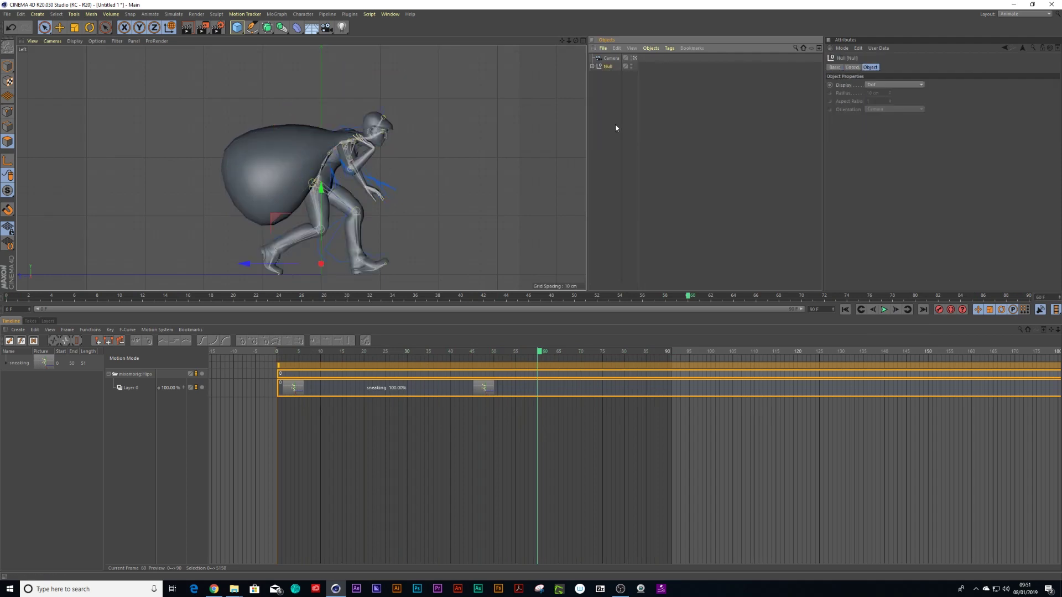
pyautogui.doubleClick(608, 66)
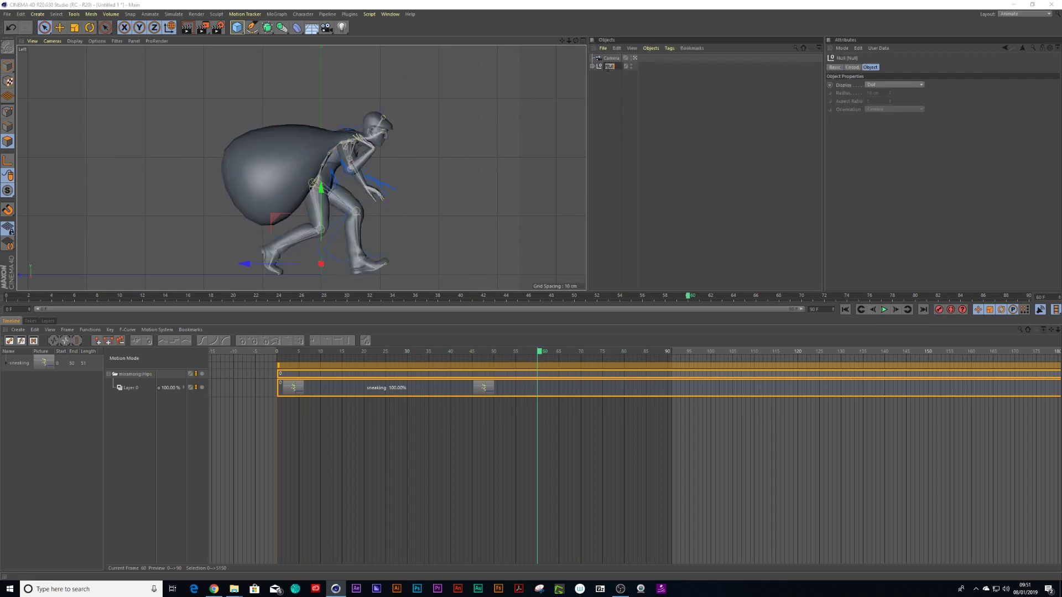
pyautogui.write('man')
pyautogui.press('Return')
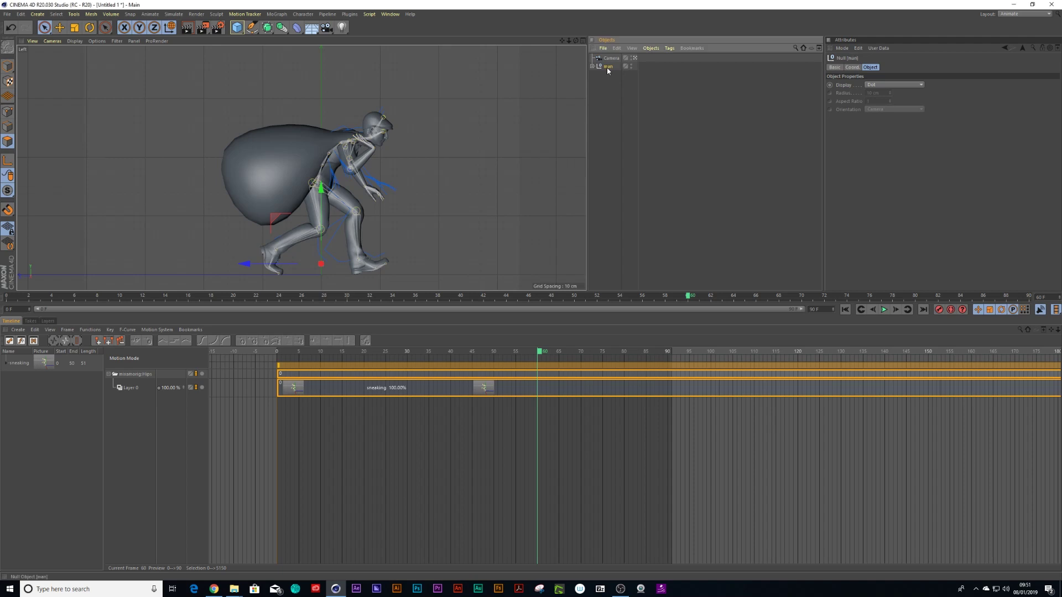
pyautogui.click(1018, 14)
# Step: Switch to the Standard layout and create a new material
pyautogui.click(1014, 41)
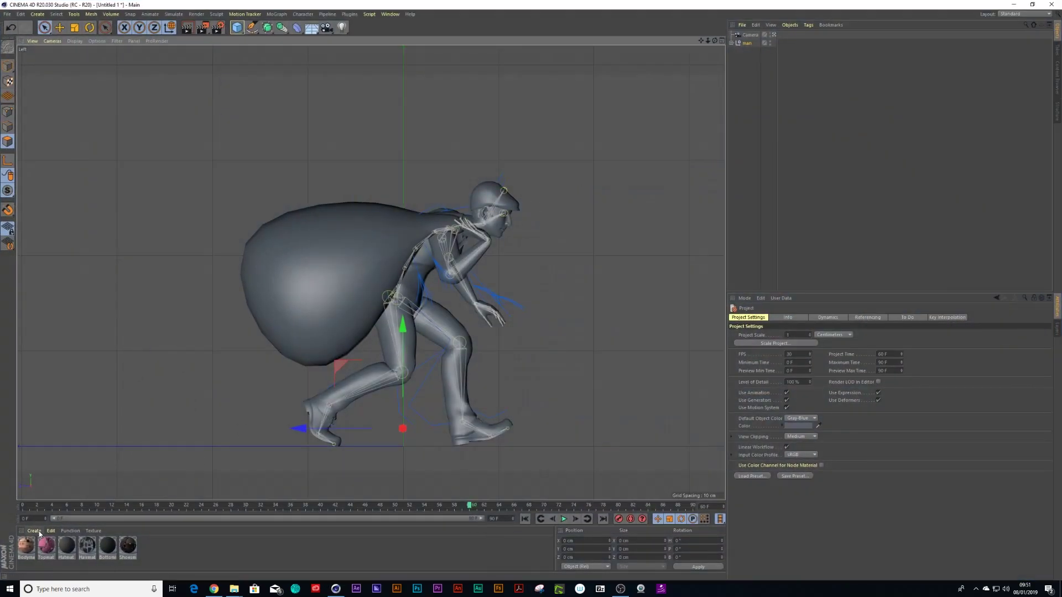
pyautogui.click(35, 531)
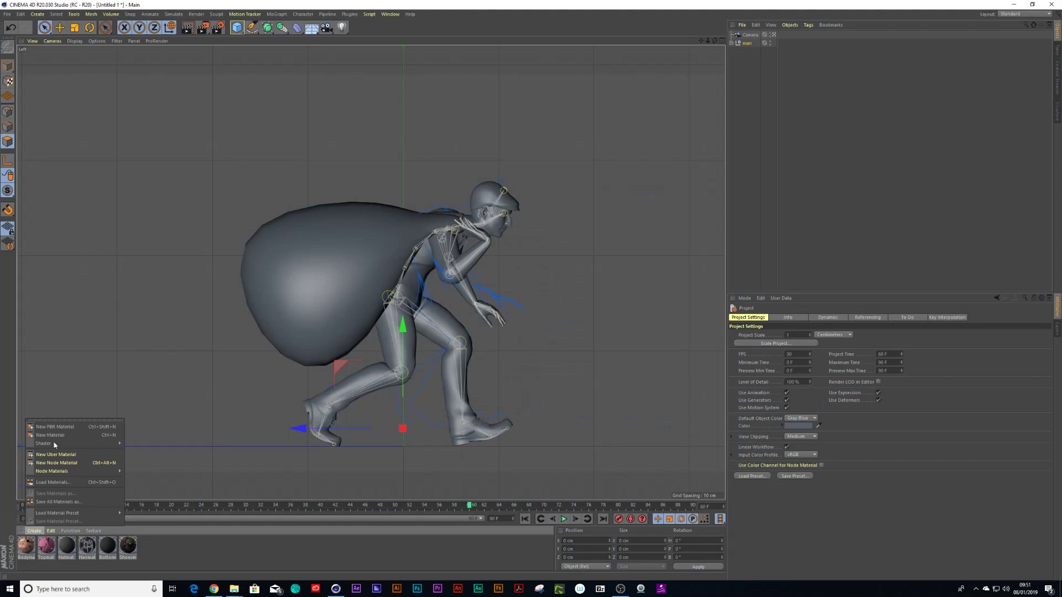
pyautogui.click(44, 427)
# Step: Turn off Mat's Color and Reflectance and set its Luminance to black (000000)
pyautogui.doubleClick(27, 545)
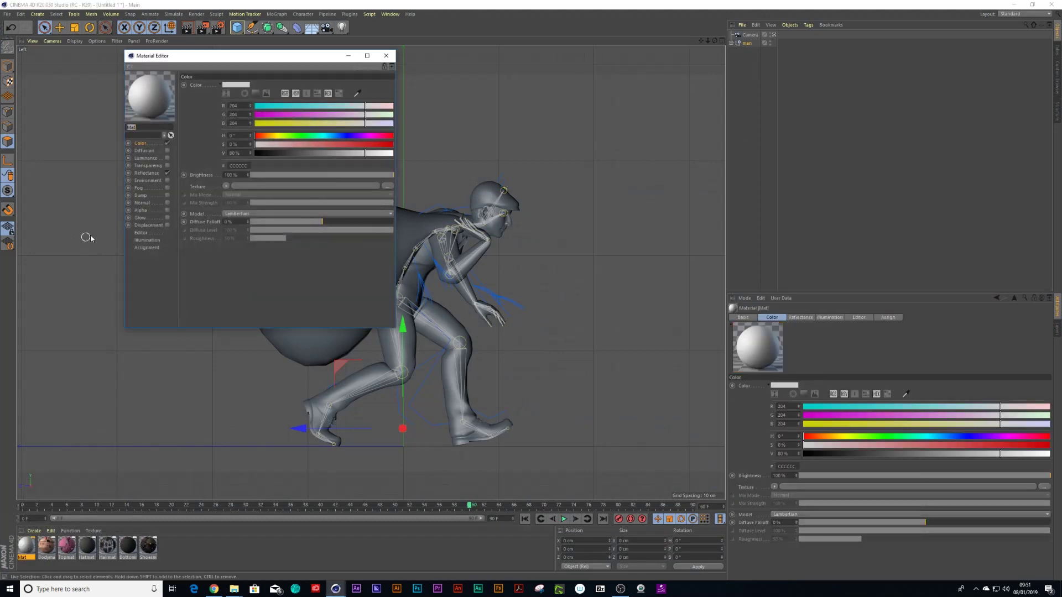
pyautogui.click(168, 174)
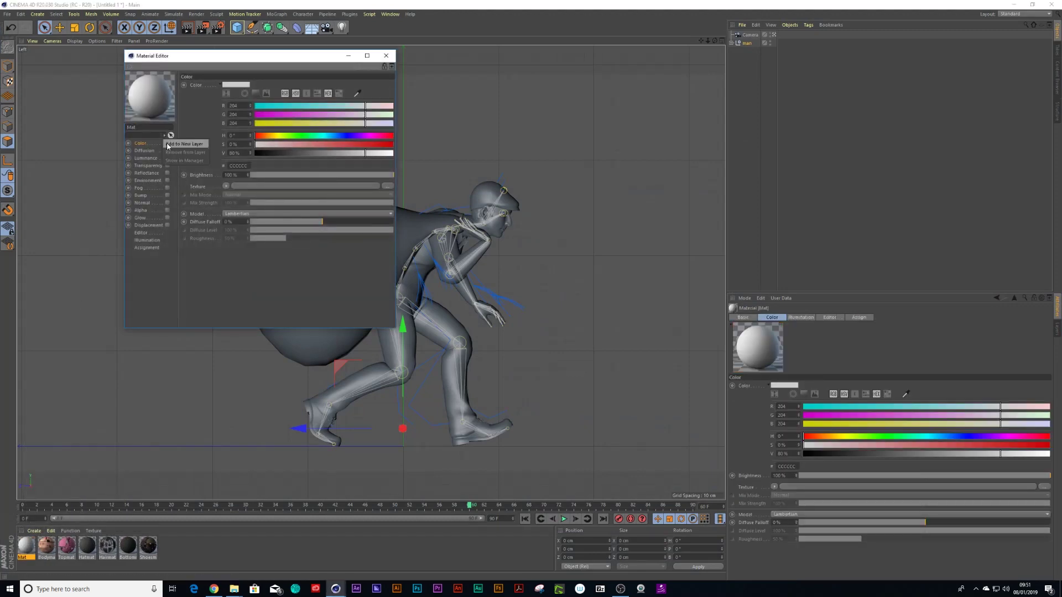
pyautogui.click(167, 158)
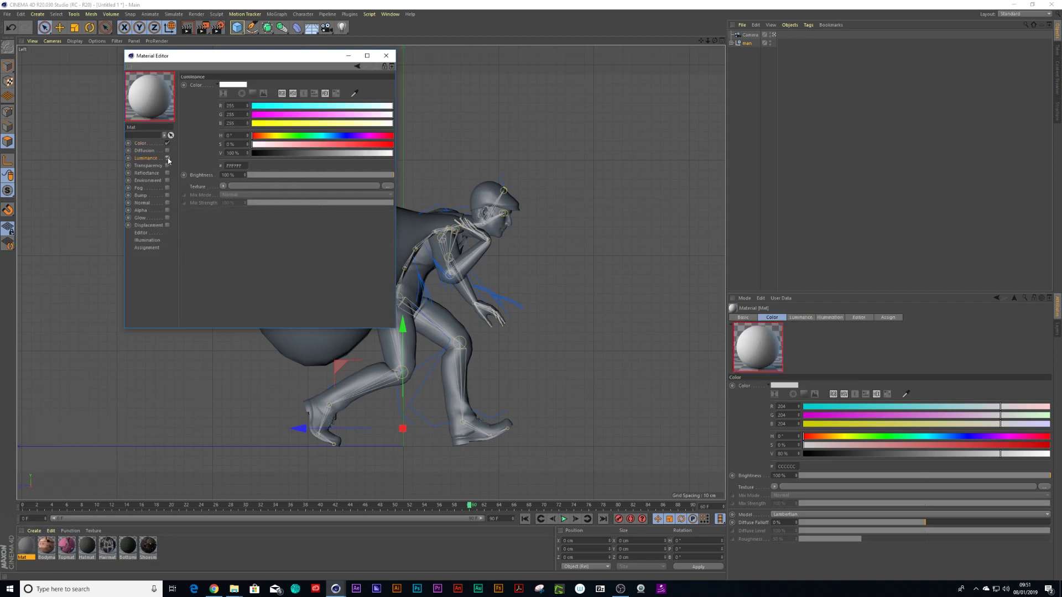
pyautogui.click(167, 143)
pyautogui.click(236, 85)
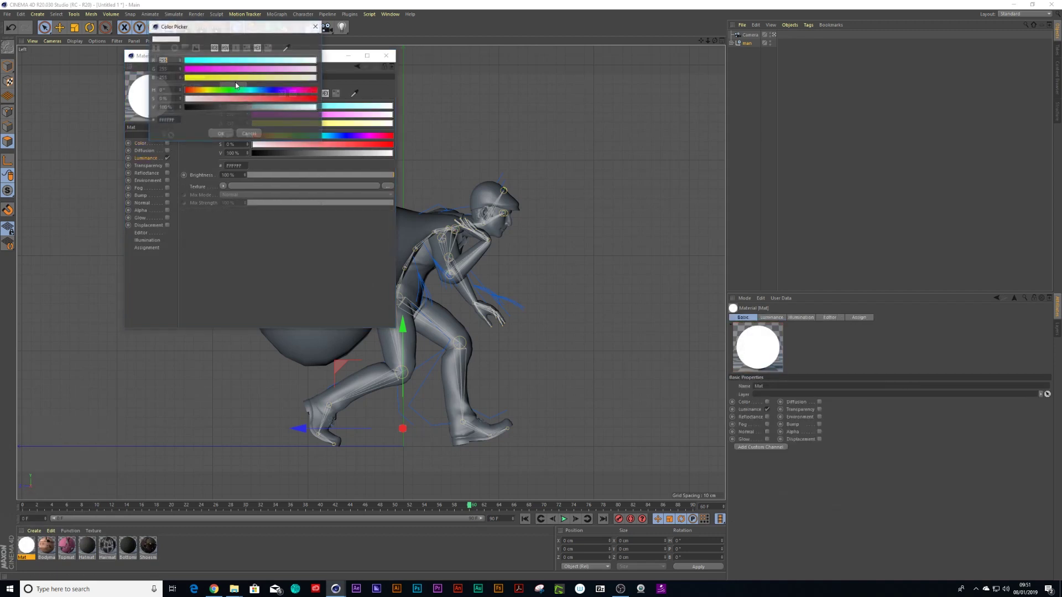
pyautogui.moveTo(187, 109); pyautogui.dragTo(178, 108)
pyautogui.click(221, 134)
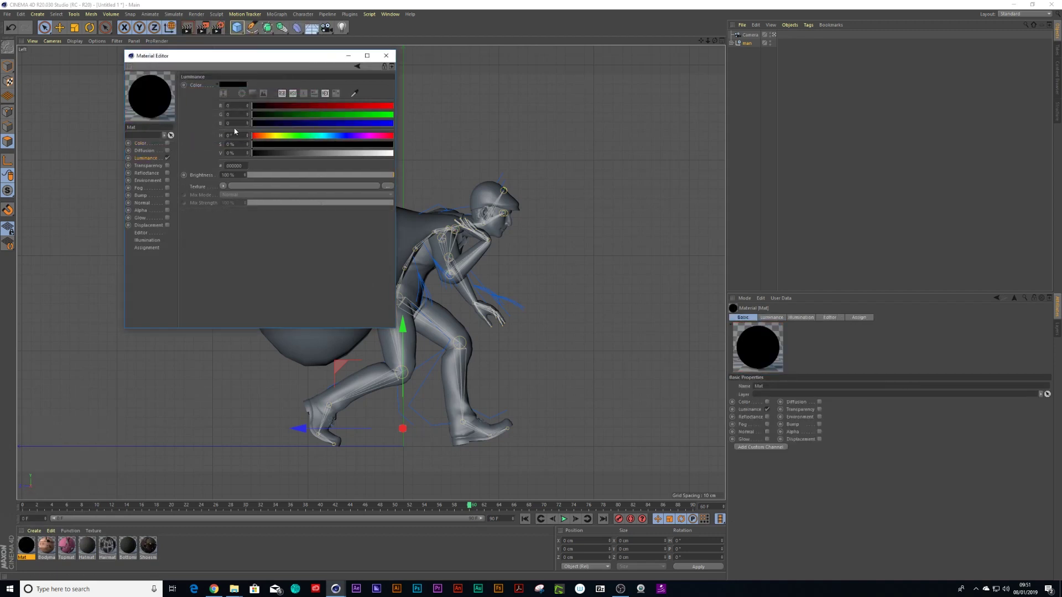
pyautogui.click(386, 55)
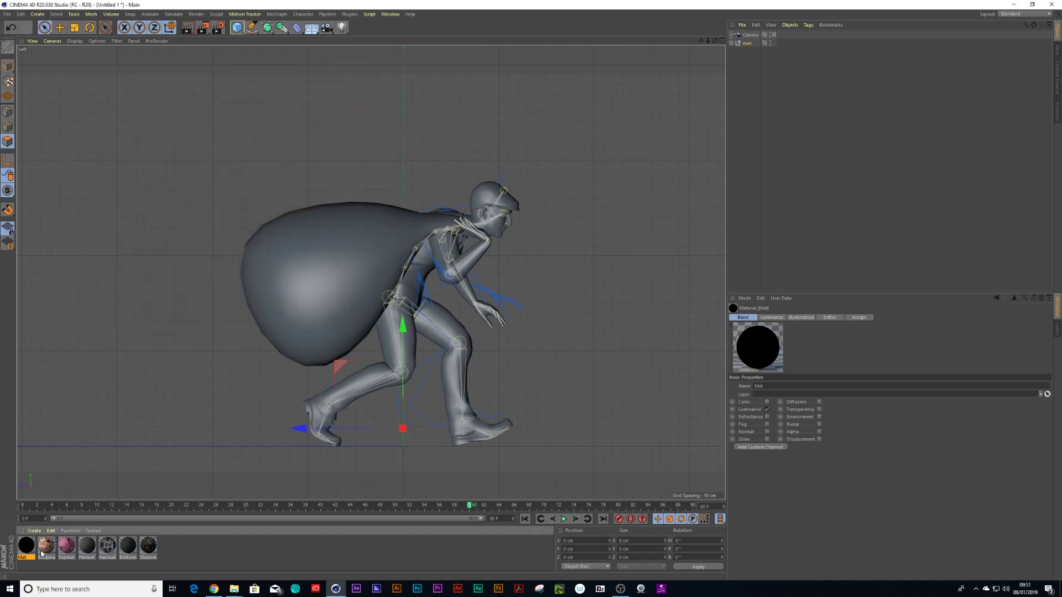
# Step: Apply the Mat material to the 'man' group and play to check the silhouette
pyautogui.moveTo(748, 50); pyautogui.dragTo(748, 46)
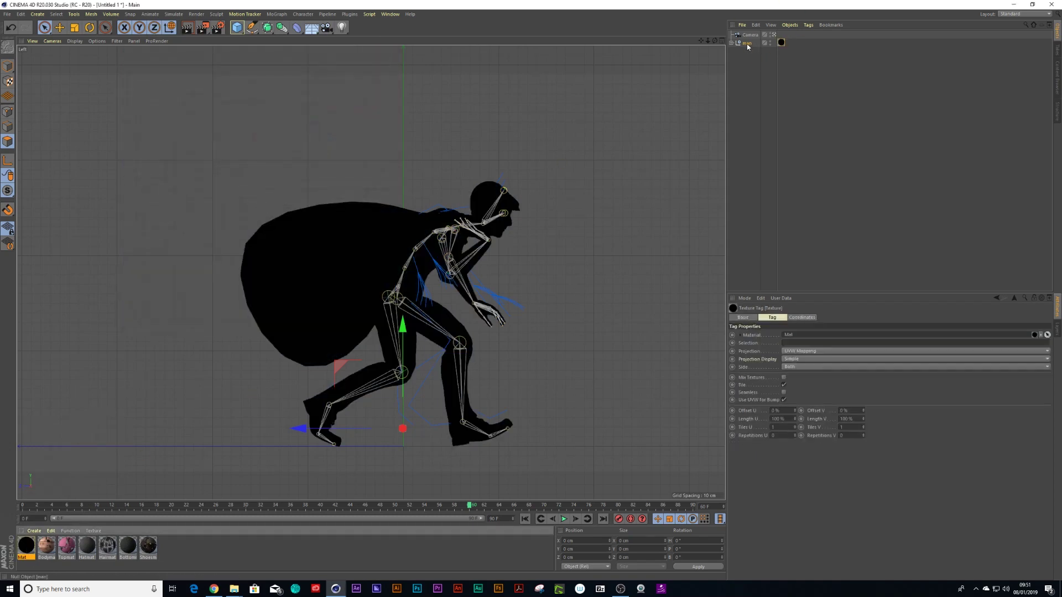
pyautogui.click(564, 519)
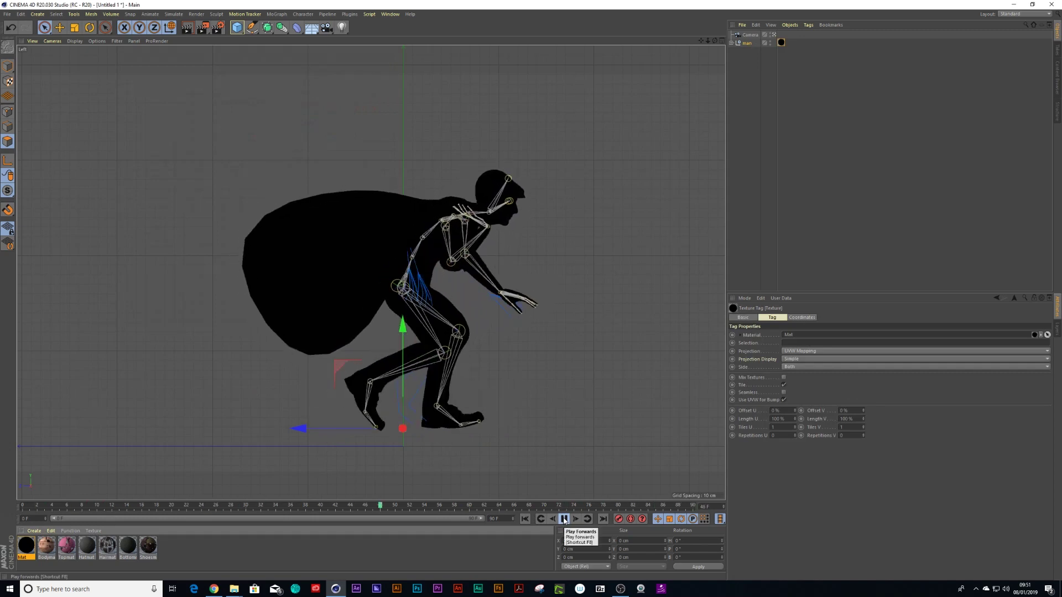
pyautogui.click(565, 519)
# Step: Select the 'bag' mesh in the hierarchy, raise it slightly, and replay the animation
pyautogui.click(733, 44)
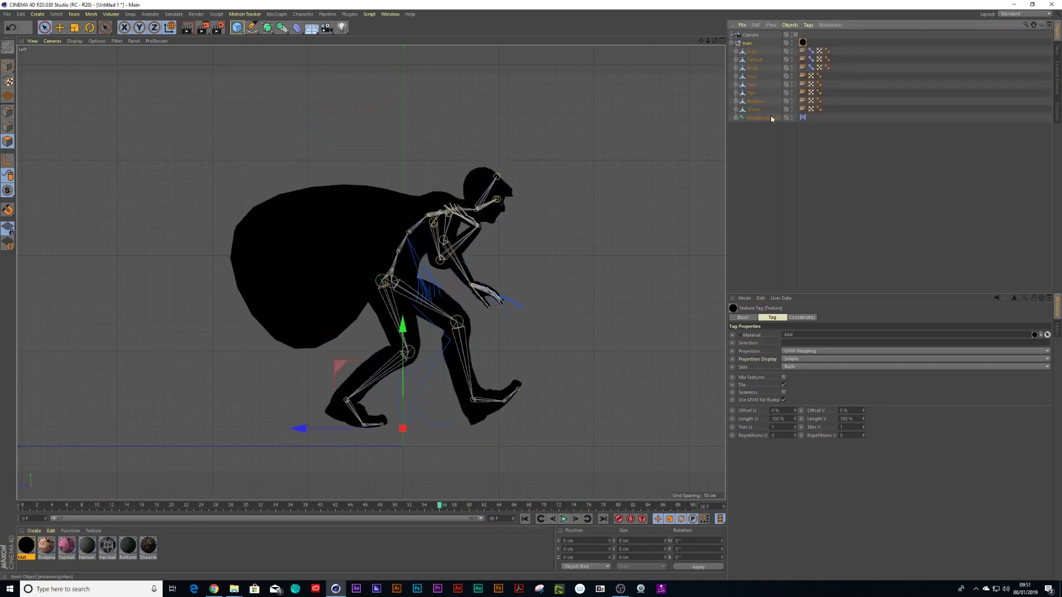
pyautogui.click(737, 118)
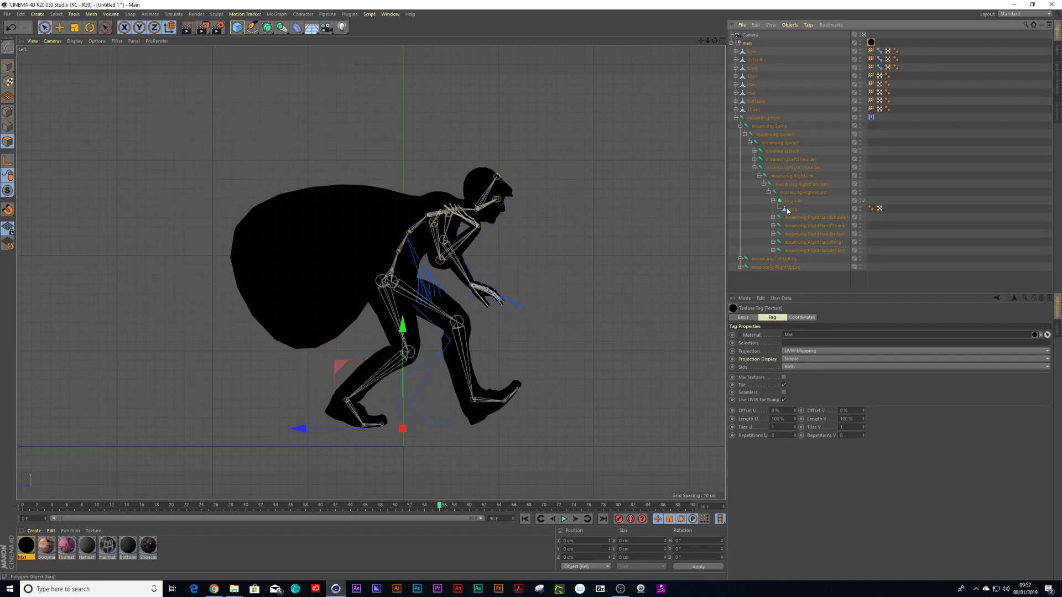
pyautogui.click(792, 209)
pyautogui.press('r')
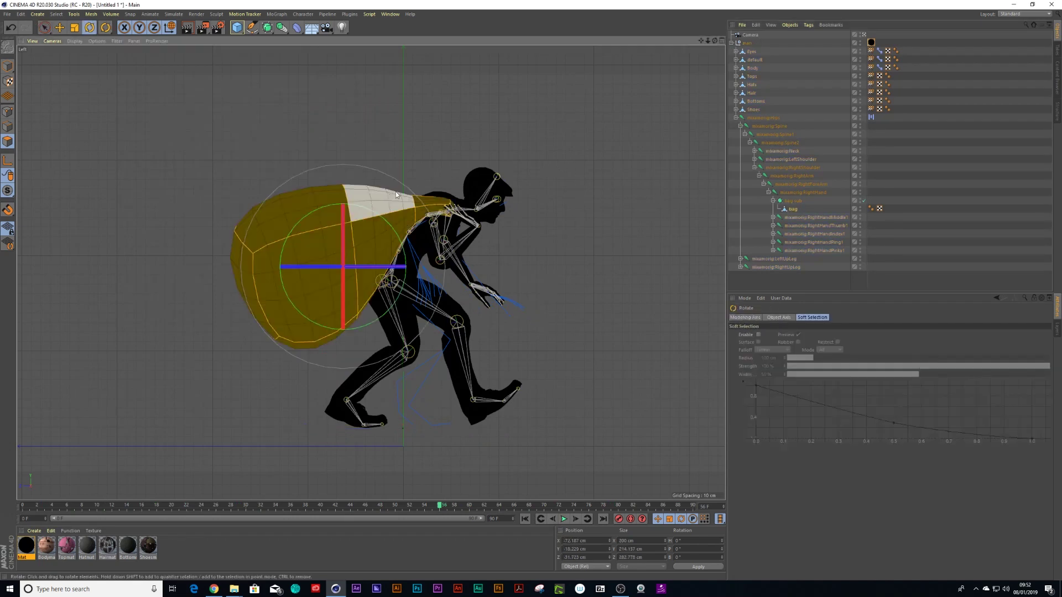
pyautogui.press('space')
pyautogui.moveTo(409, 205); pyautogui.dragTo(424, 199)
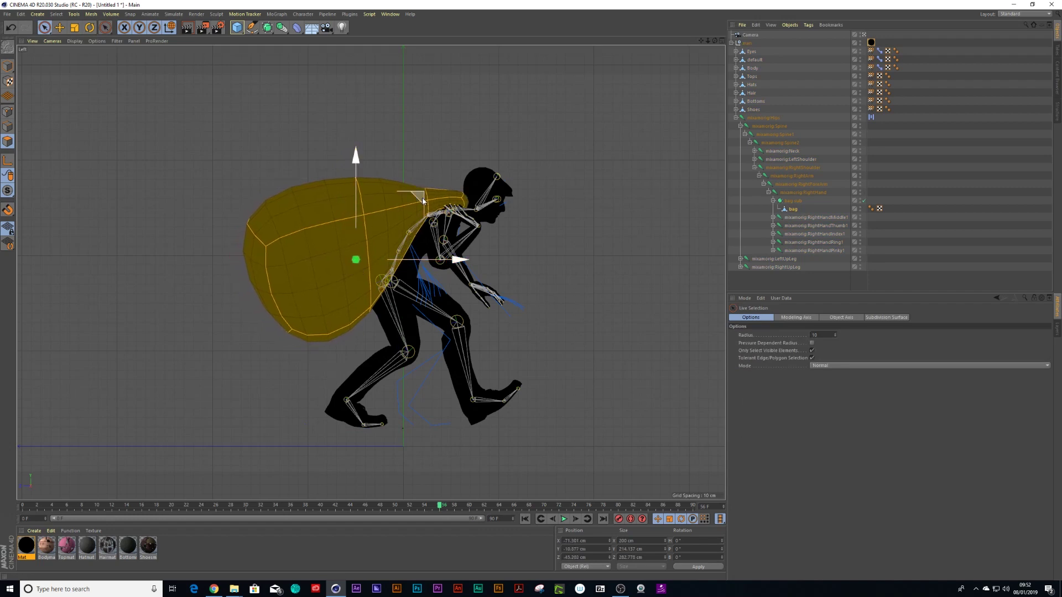
pyautogui.press('r')
pyautogui.click(564, 519)
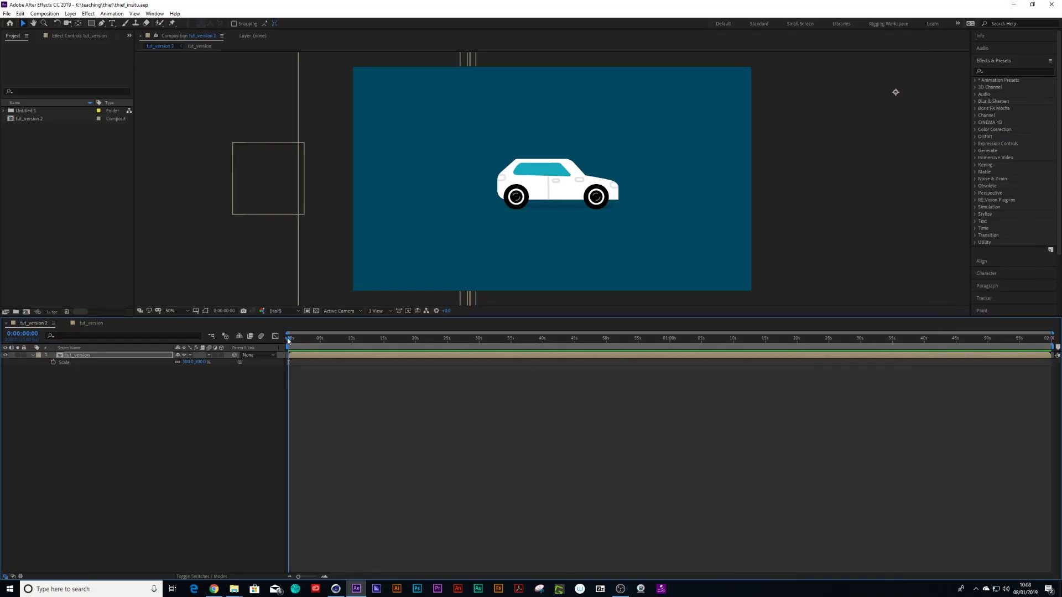
# Step: Preview the tut_version 2 composition with the thief and the white car
pyautogui.press('space')
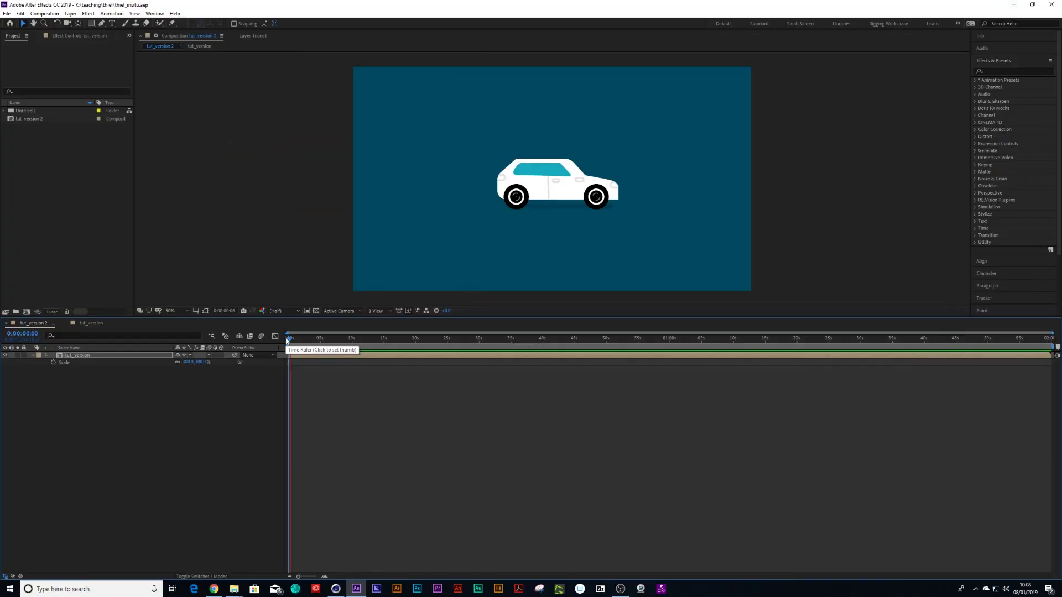